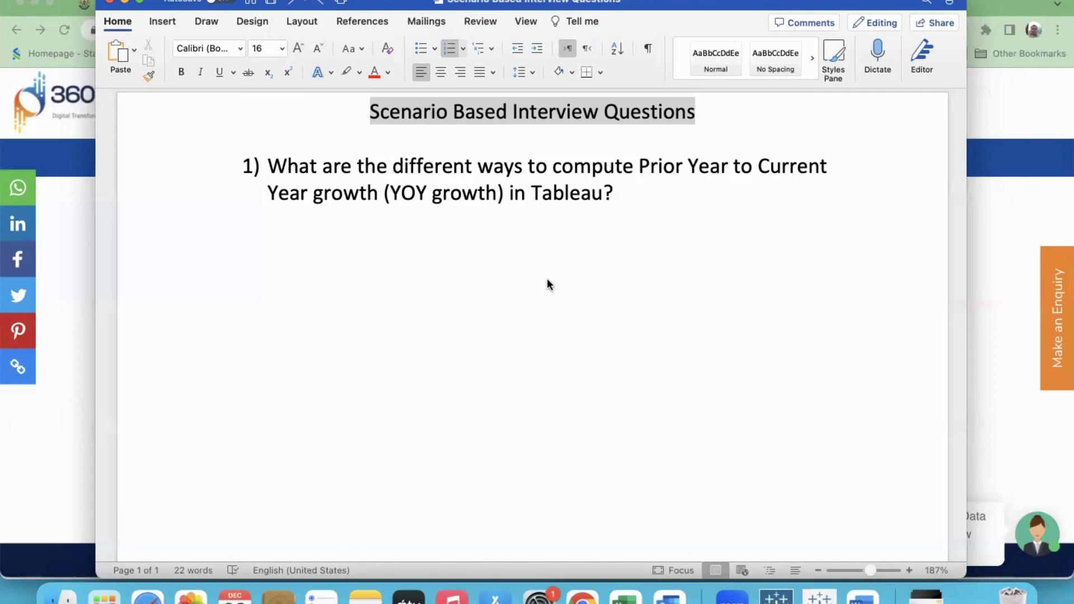
Bring the '60+ Tableau Interview Questions and Answers' article forward in Chrome and scroll through its answers.
click(70, 153)
key(super+l)
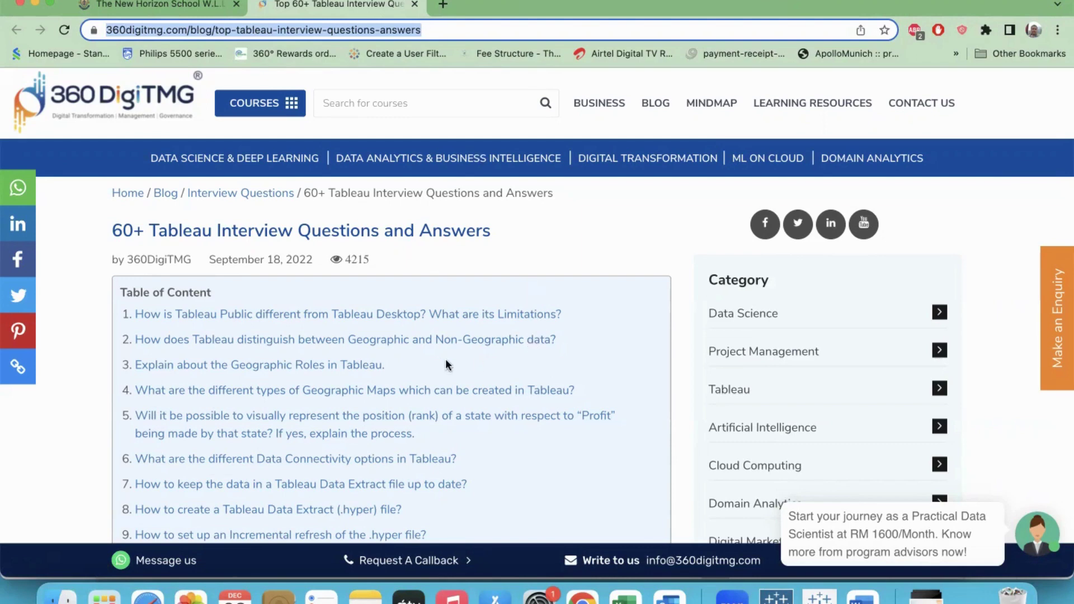
scroll(427, 363, down, 3)
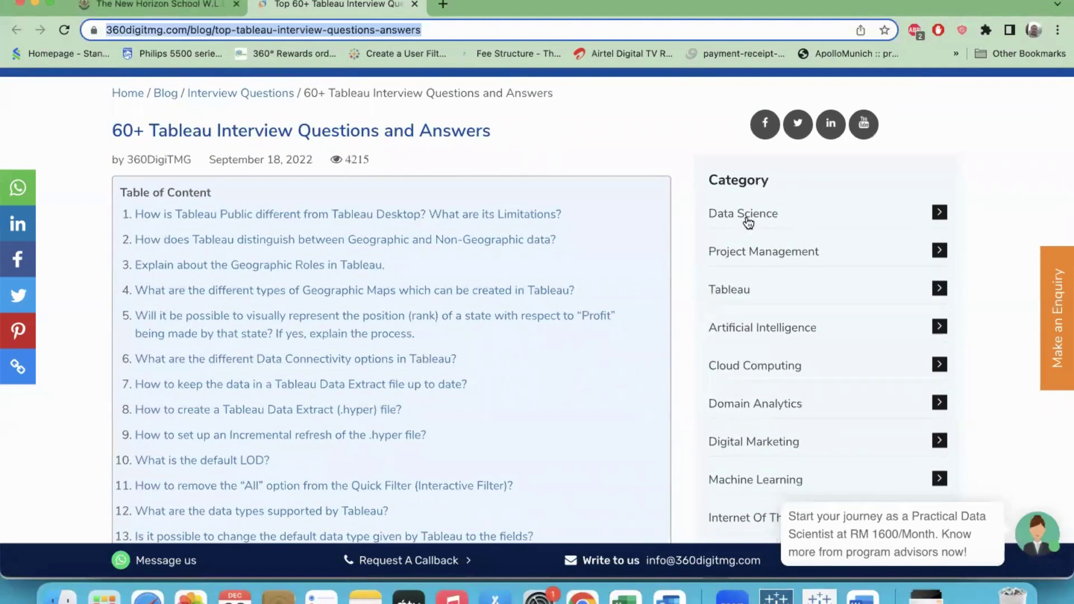
scroll(563, 433, down, 7)
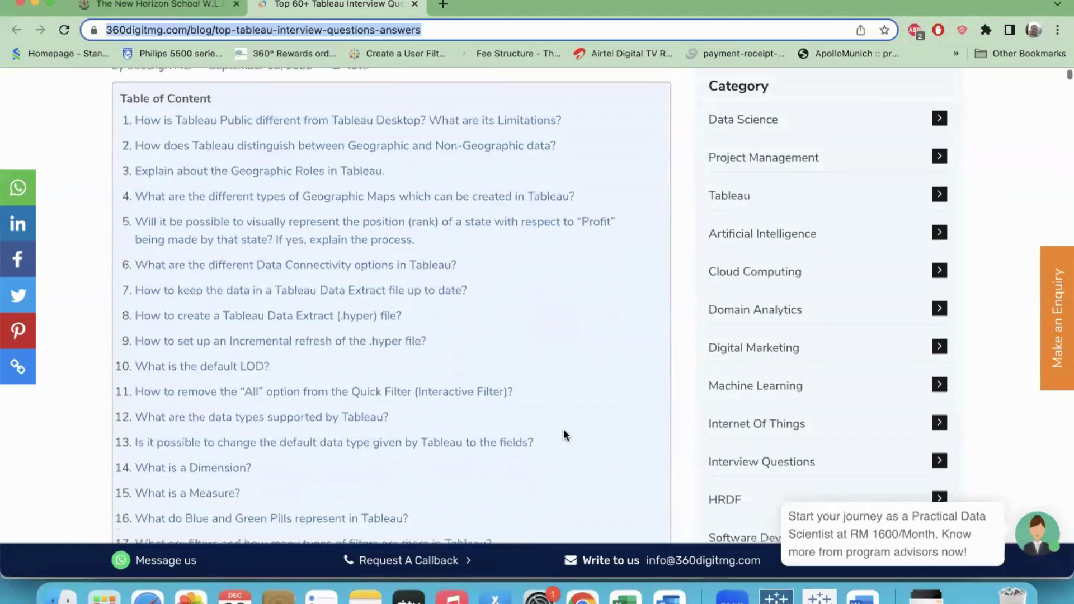
scroll(564, 434, down, 20)
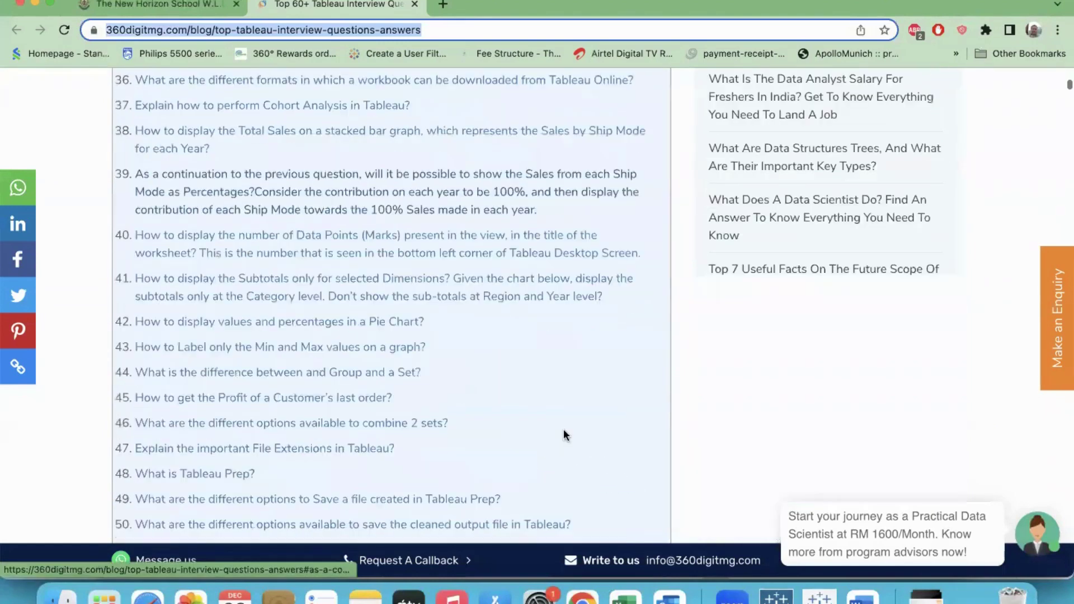
scroll(564, 434, down, 4)
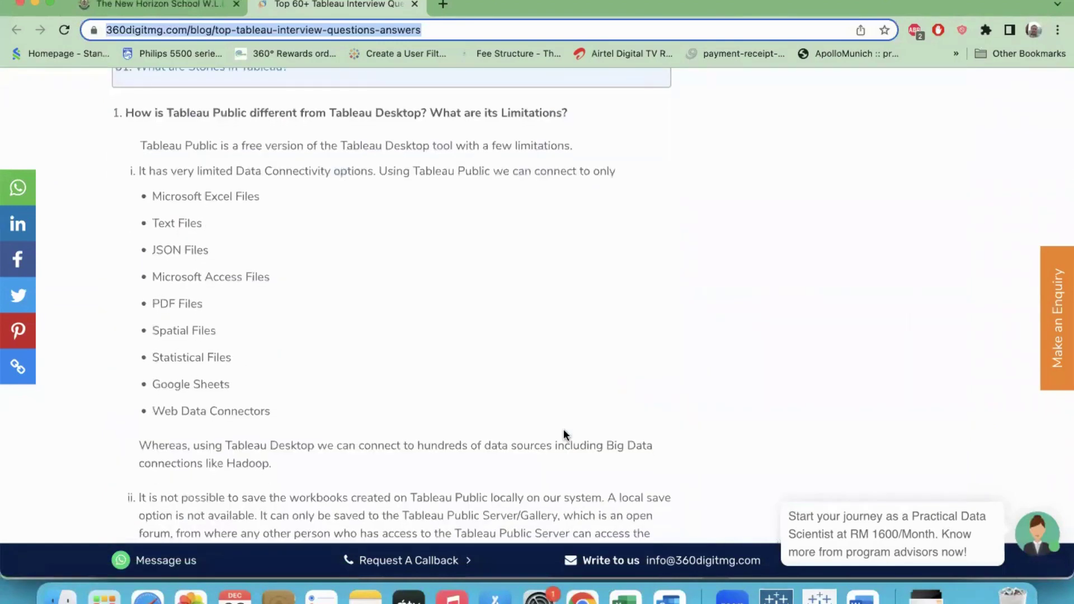
scroll(564, 434, down, 8)
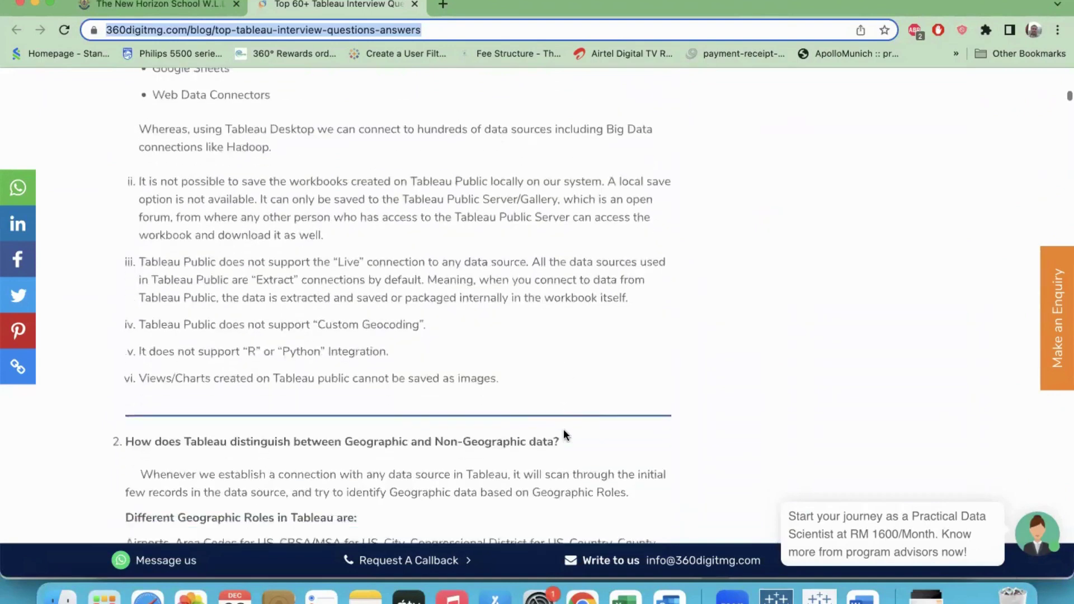
scroll(564, 434, down, 4)
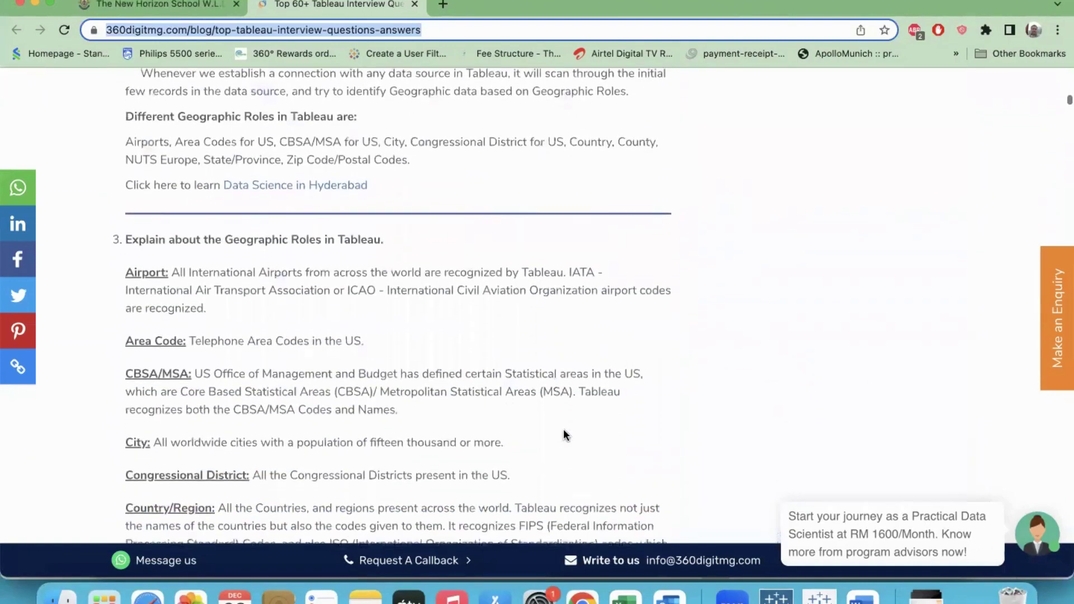
scroll(564, 434, down, 3)
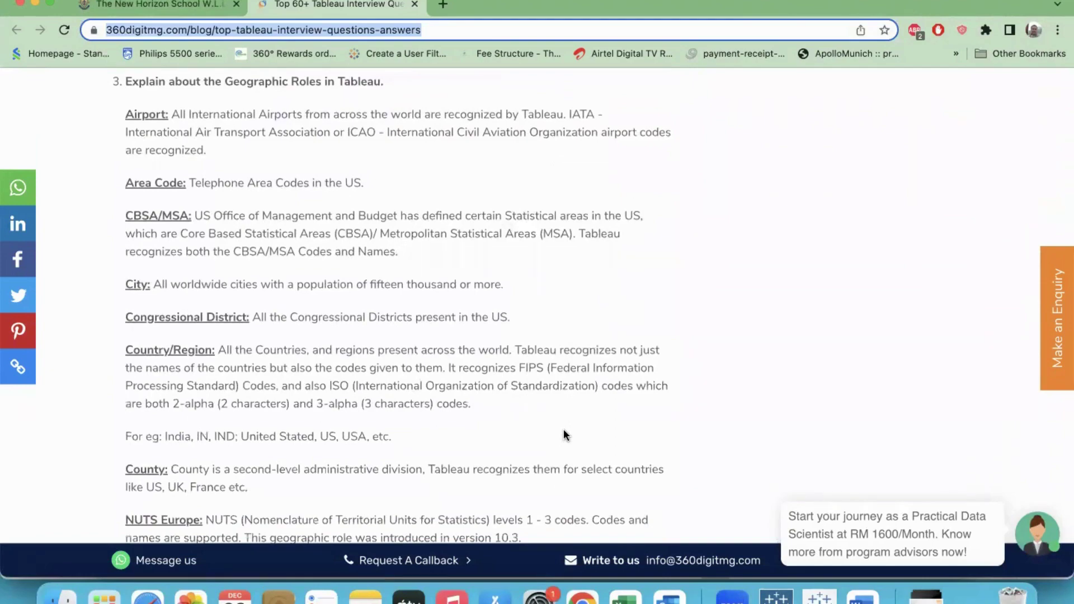
scroll(564, 434, down, 9)
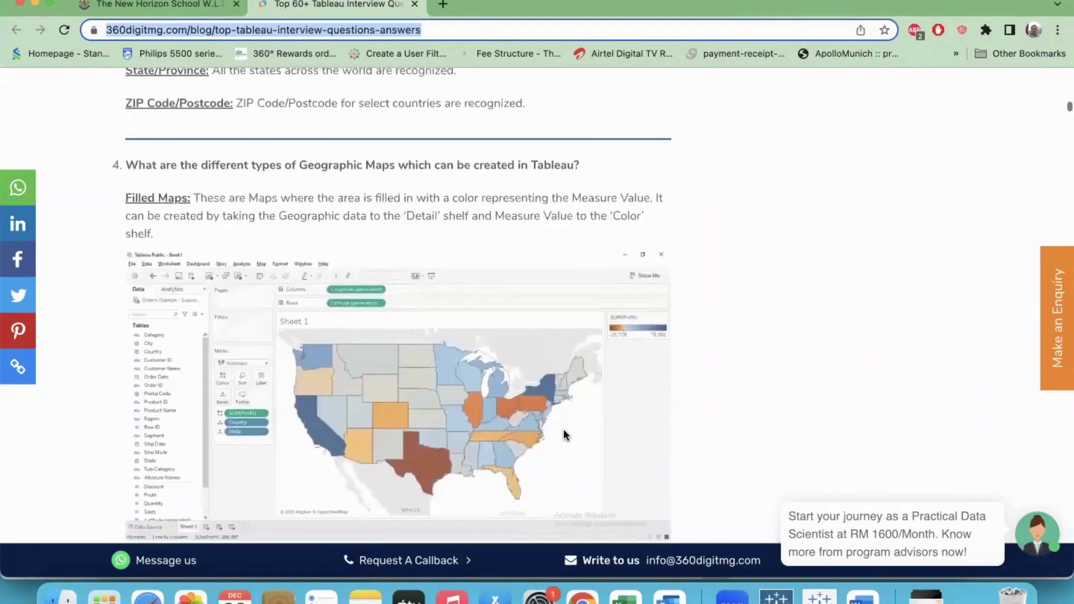
scroll(563, 432, down, 7)
scroll(563, 432, up, 4)
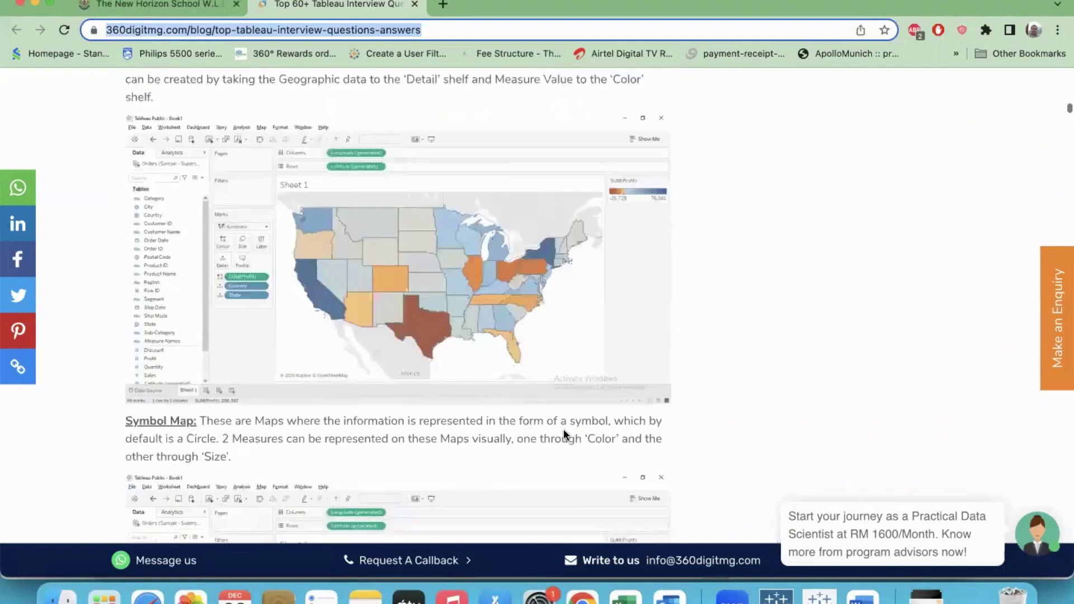
scroll(563, 429, up, 20)
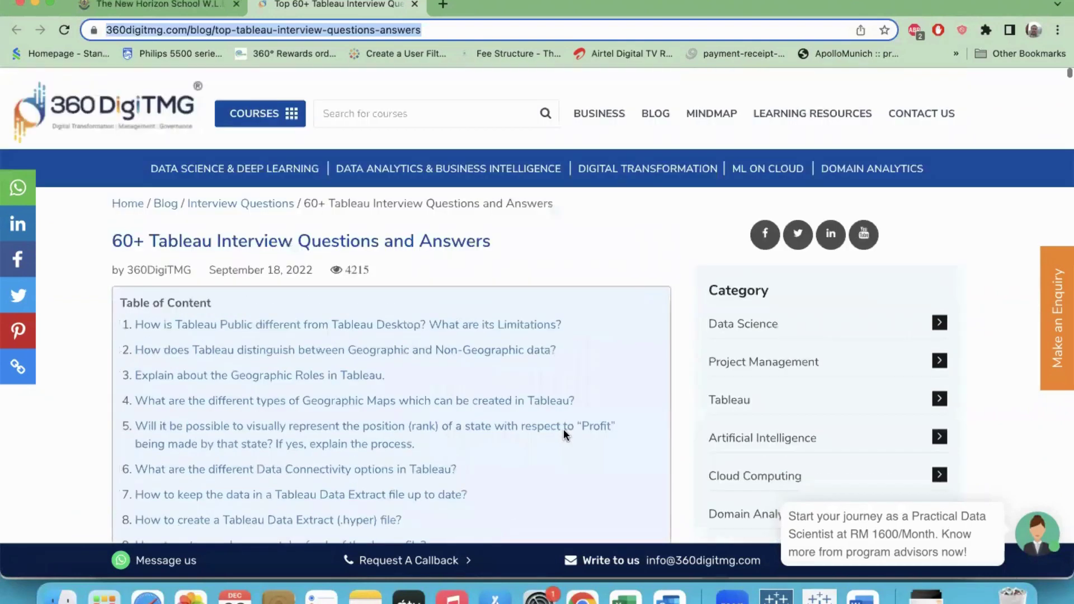
scroll(563, 428, down, 1)
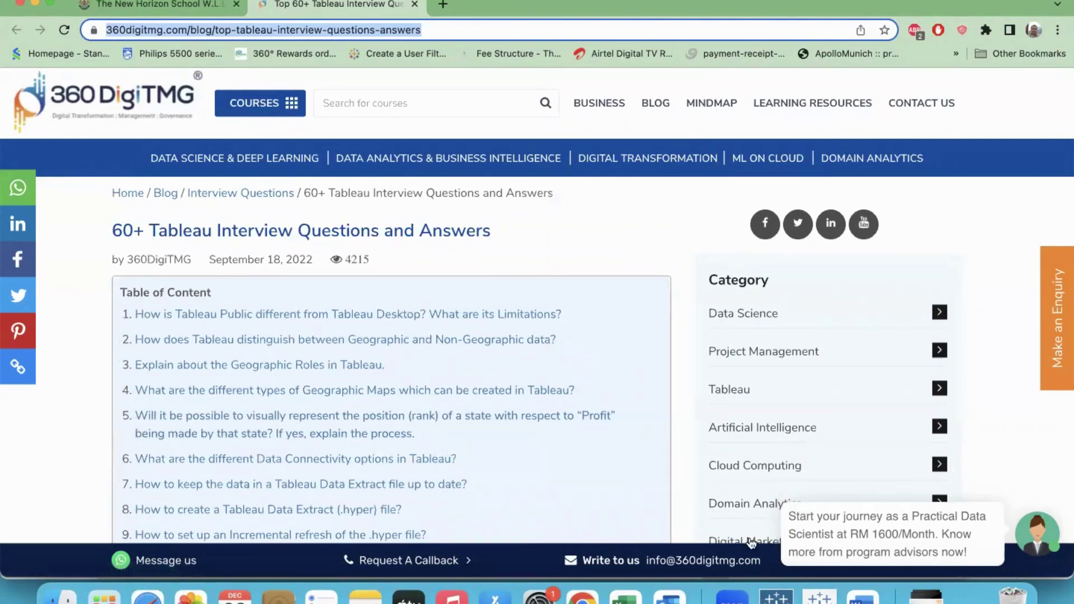
Review the YOY growth question in the Word document, then return to the Tableau worksheet.
click(864, 598)
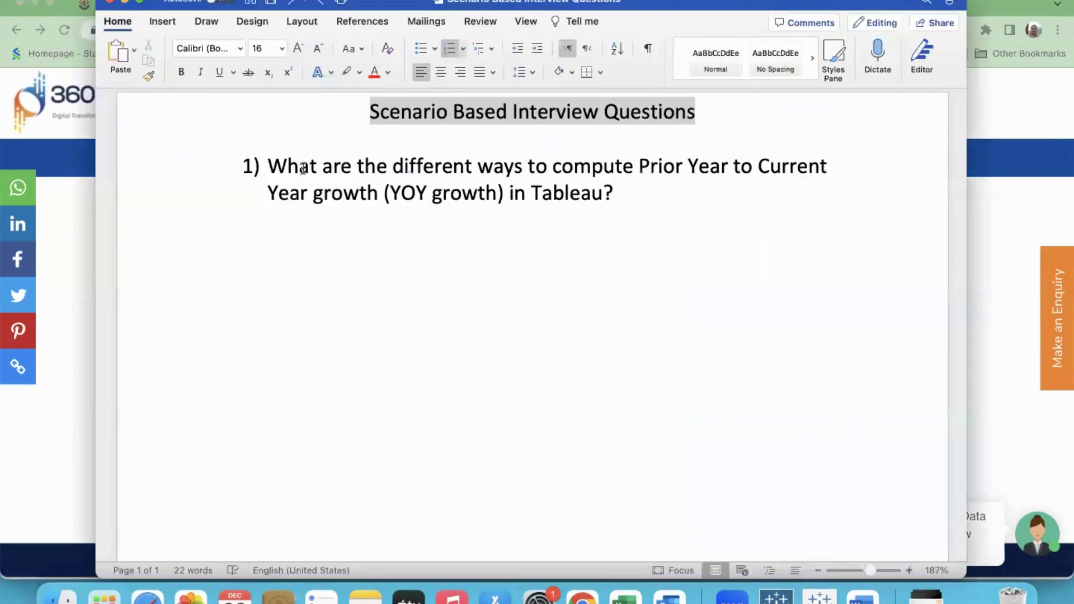
drag(268, 166, 616, 195)
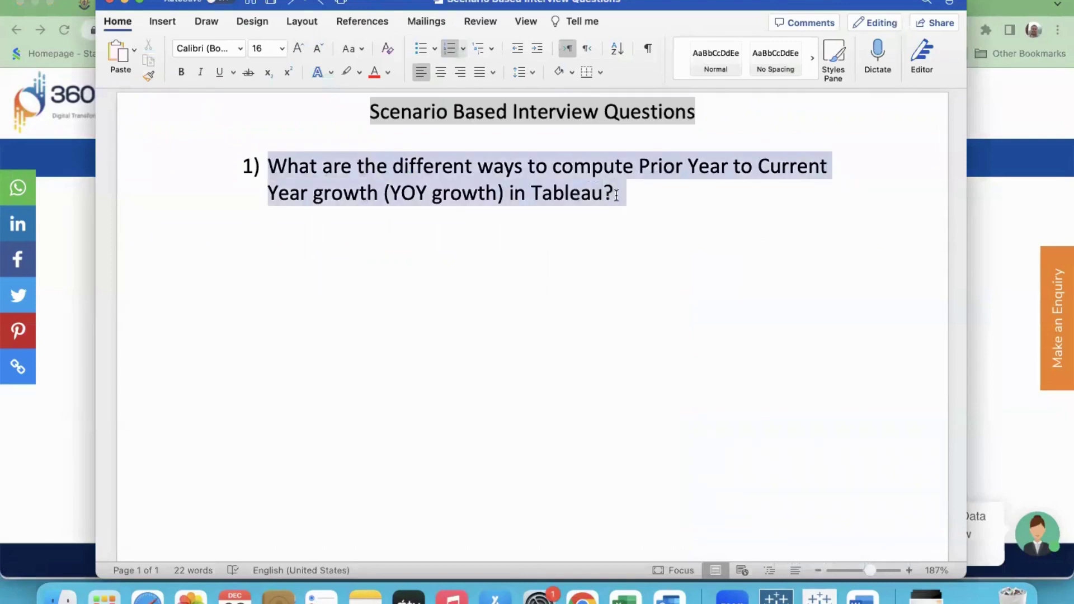
click(646, 203)
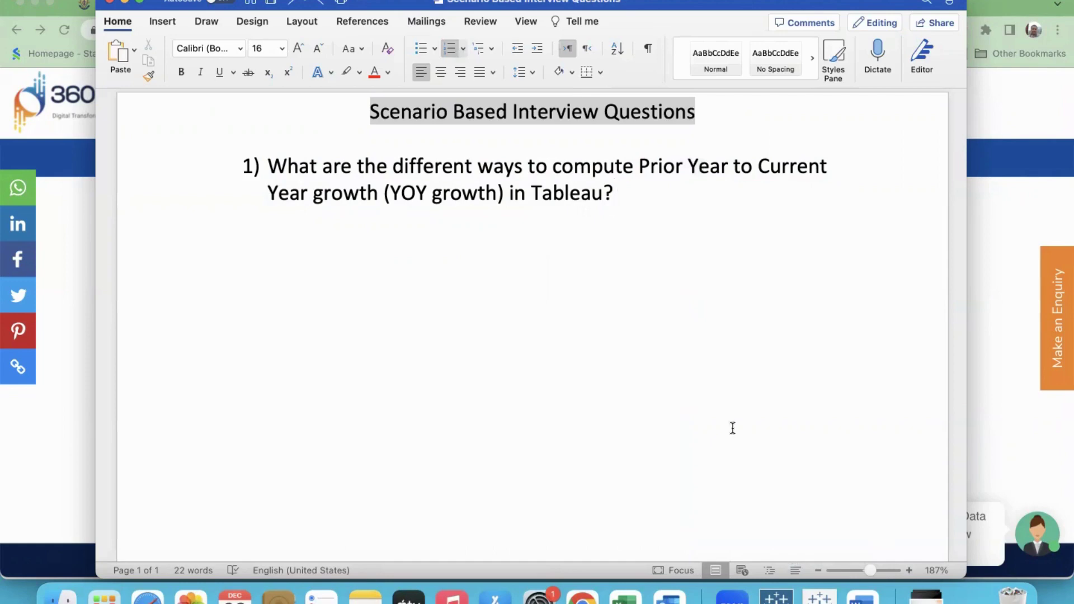
click(819, 596)
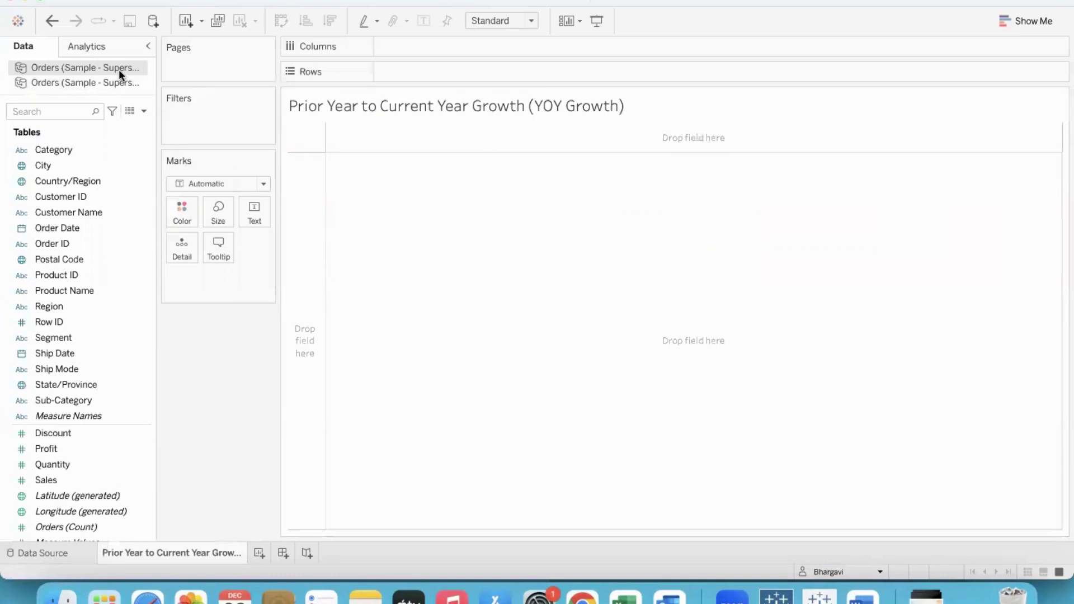
Show summed Profit as text for each Order Date year across the columns.
click(72, 228)
drag(72, 228, 427, 44)
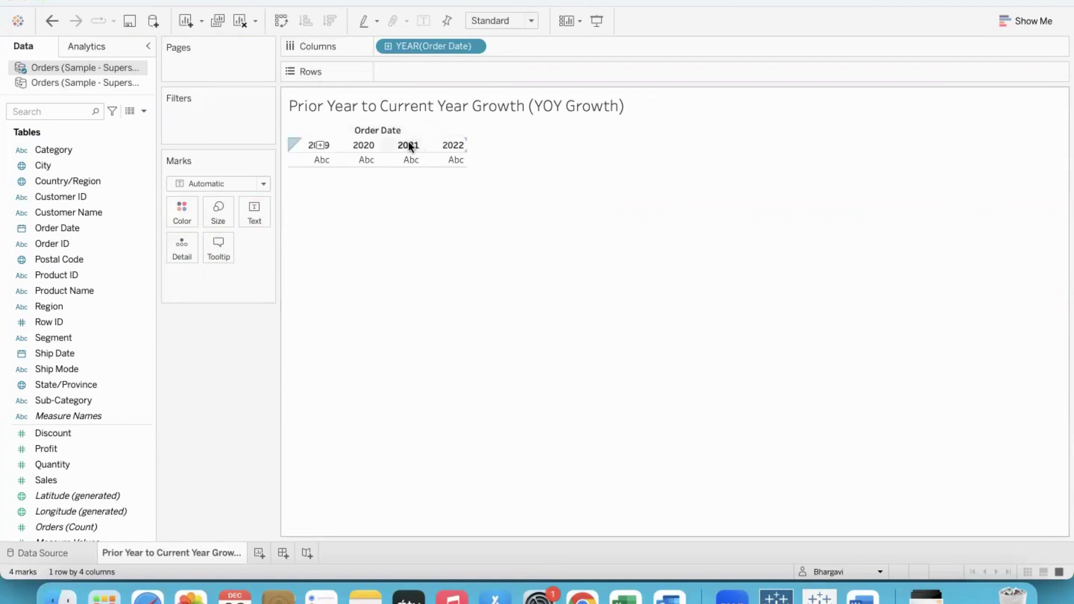
mouse_move(406, 152)
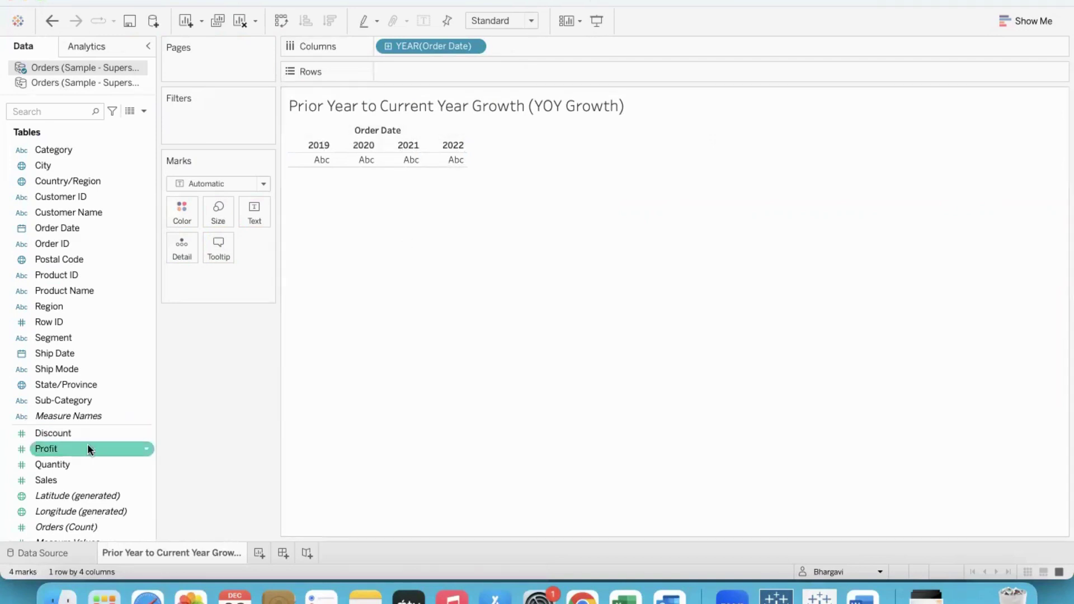
drag(89, 447, 254, 212)
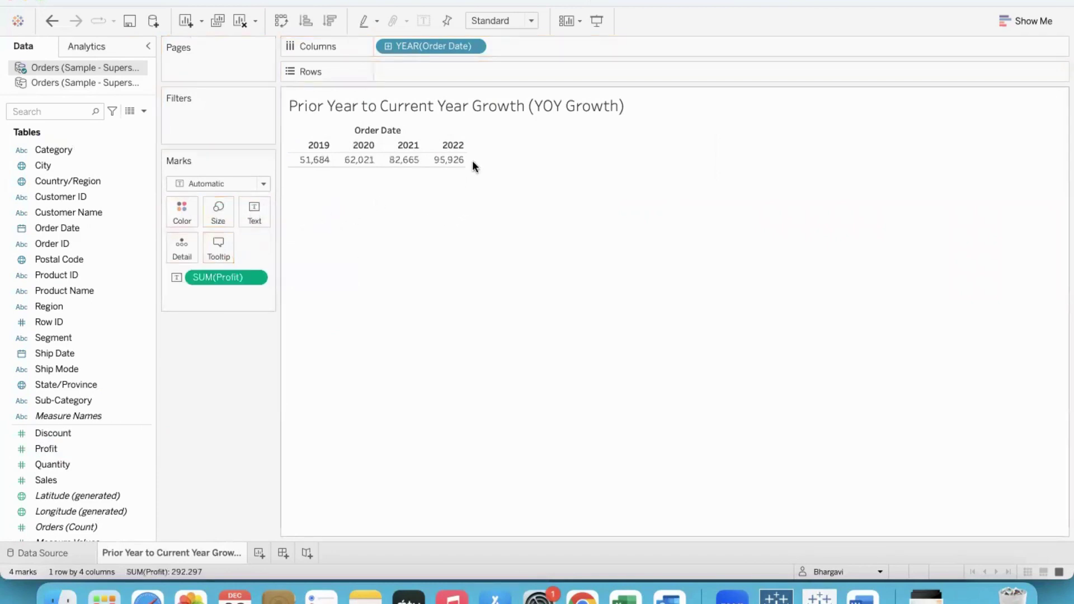
Exclude 2019 and 2020, leaving 2021 at 82,665 and 2022 at 95,926.
click(301, 144)
super+click(353, 145)
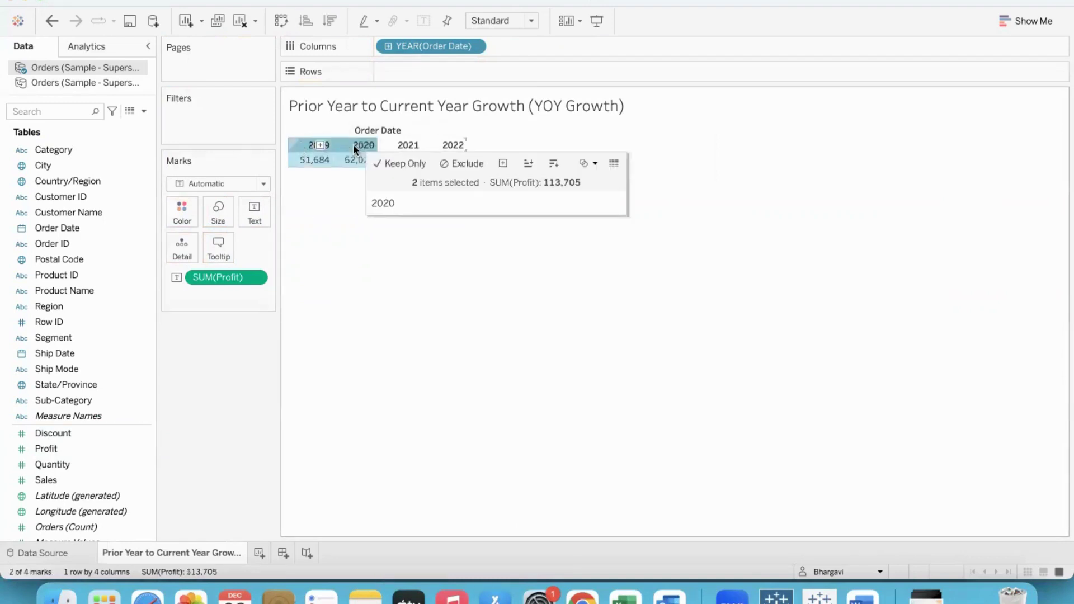
click(452, 164)
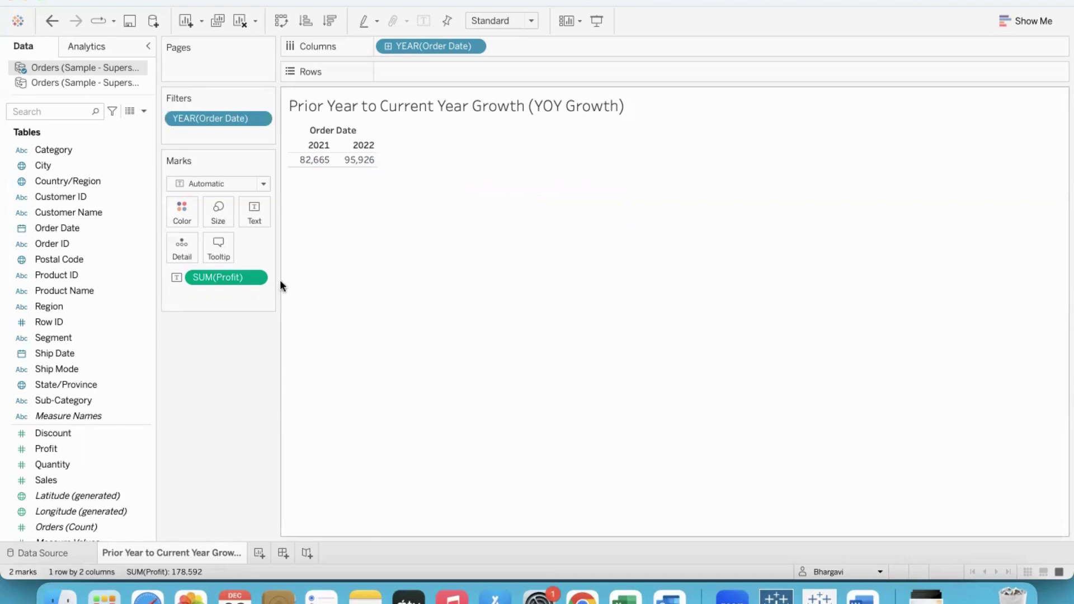
Apply Year Over Year Growth to SUM(Profit), giving 16.04% for 2022, and add plain Profit back.
click(254, 278)
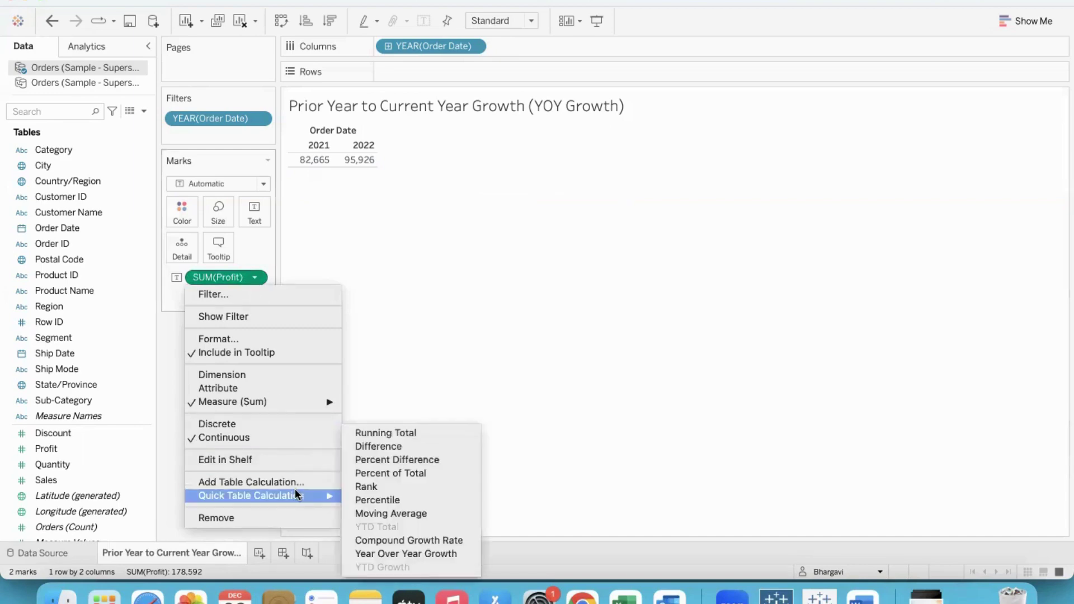
click(466, 552)
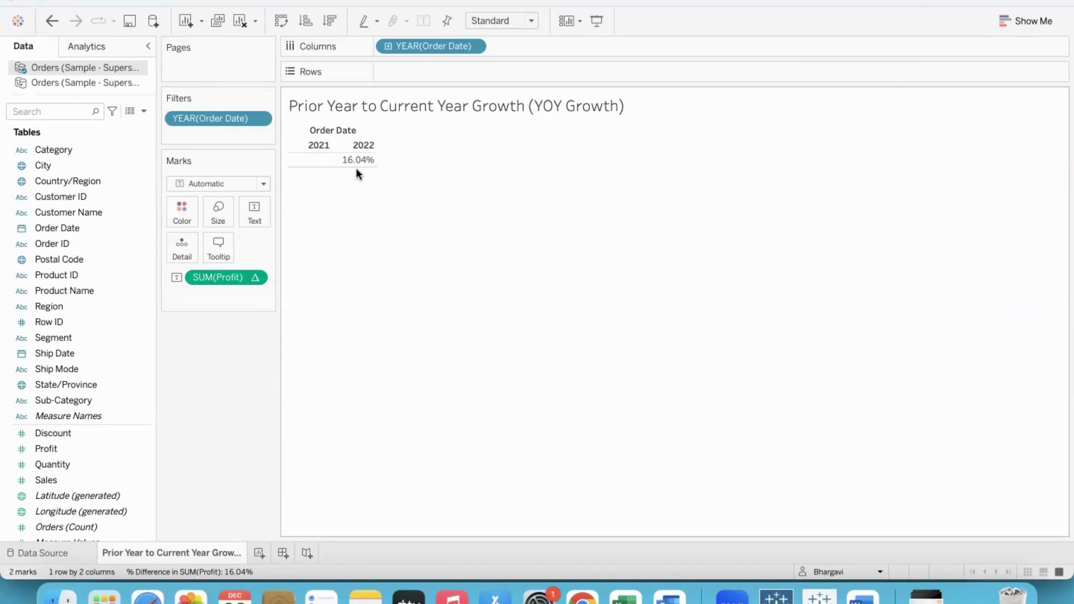
click(84, 448)
drag(75, 447, 317, 151)
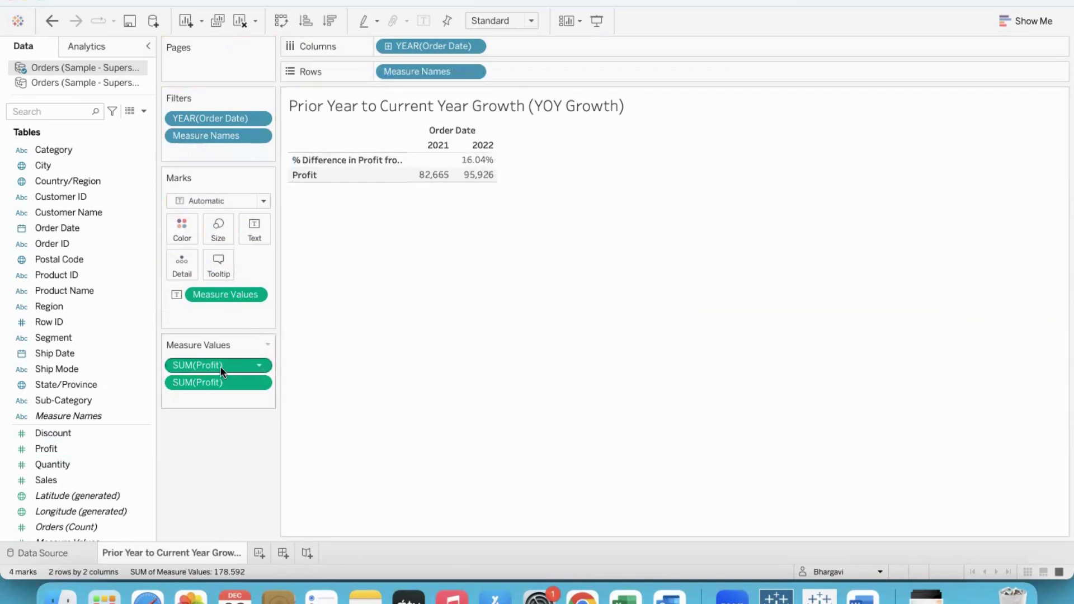
Move Profit above the growth row, make it Percent Difference (16.04%), and add another Profit measure.
drag(220, 366, 225, 409)
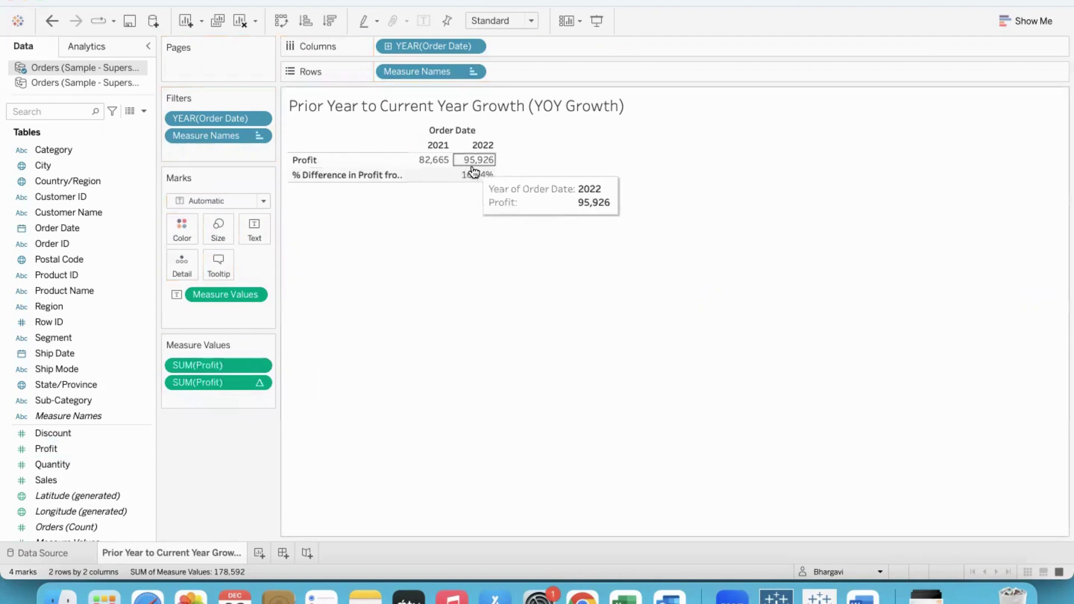
mouse_move(477, 184)
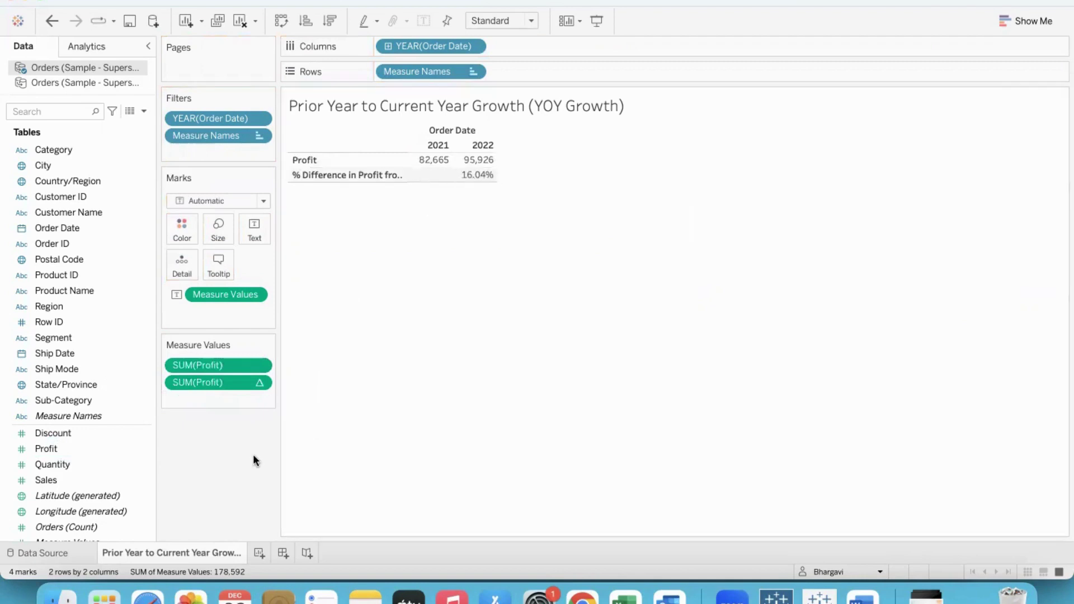
click(260, 365)
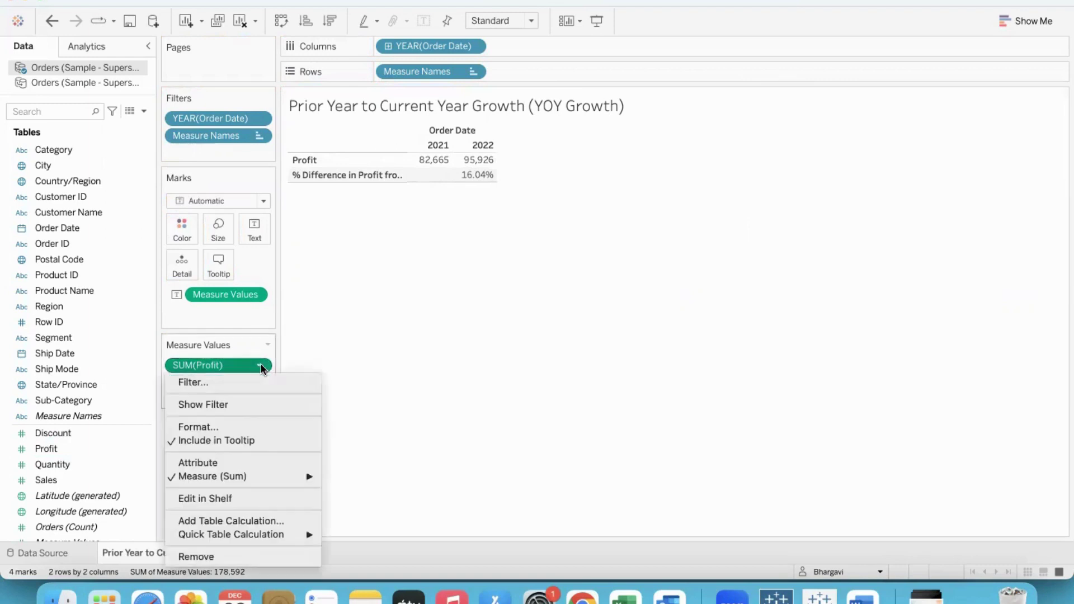
mouse_move(274, 532)
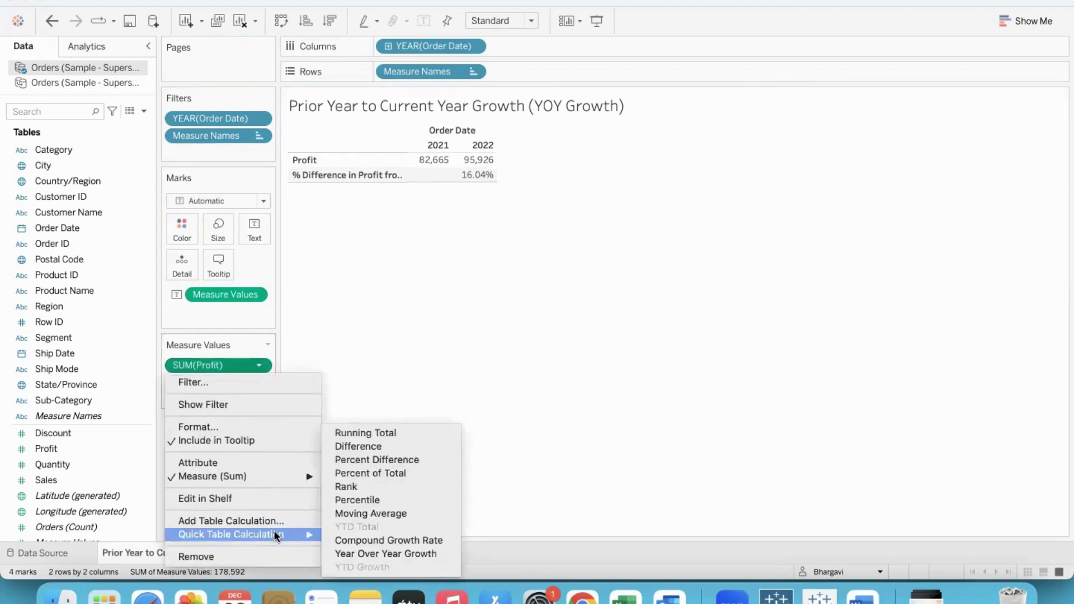
click(432, 460)
mouse_move(478, 169)
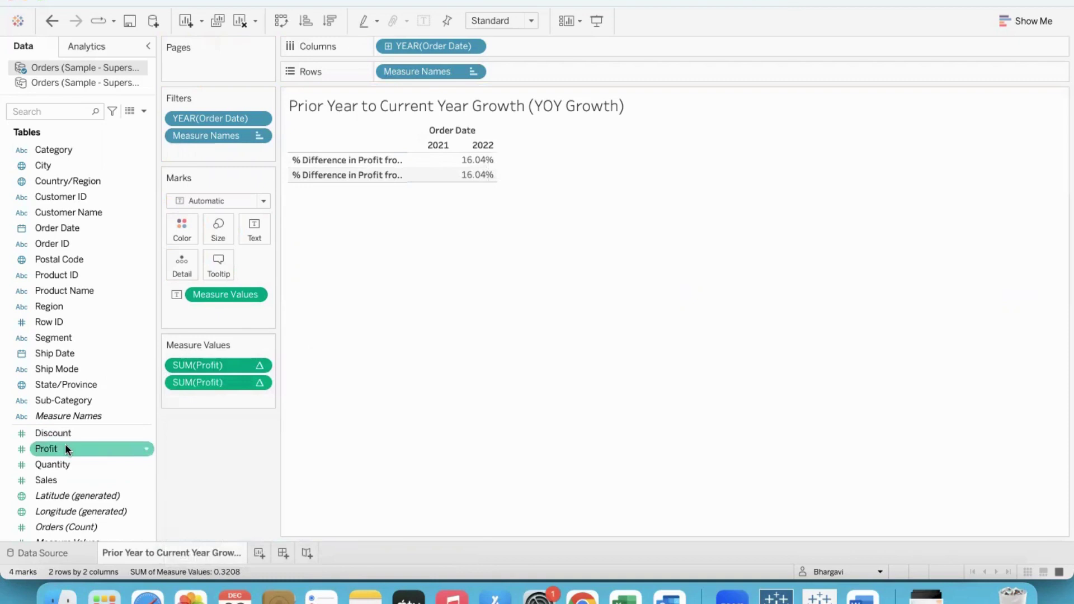
mouse_move(65, 446)
mouse_down()
mouse_move(181, 382)
mouse_move(207, 355)
mouse_up()
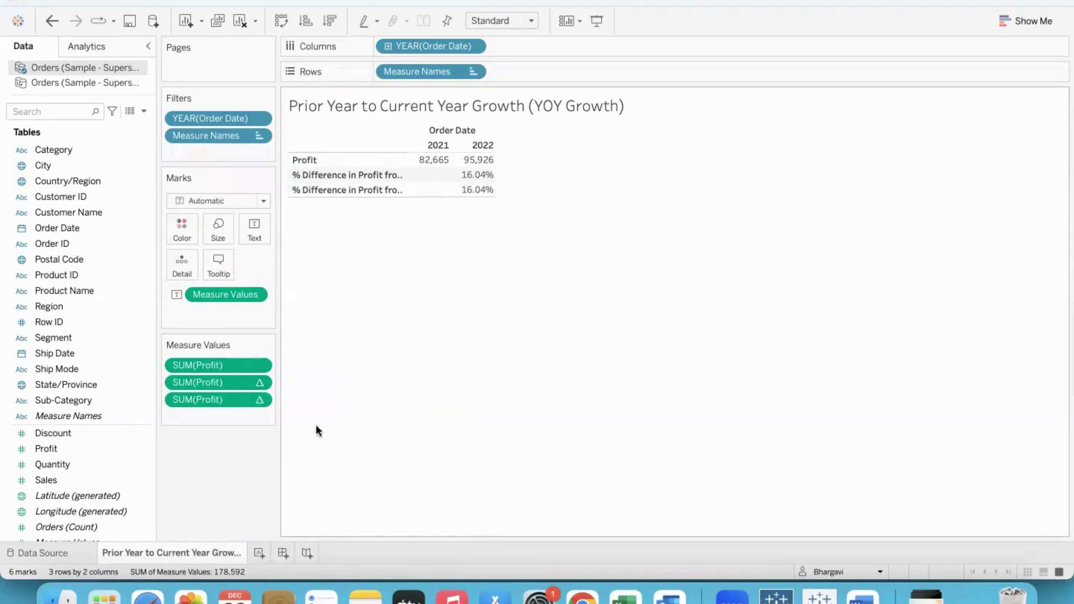
Add a new worksheet named 'Prior Year to Current Year Growth (YOY Growth) - Using Calculations'.
double_click(216, 552)
key(ctrl+c)
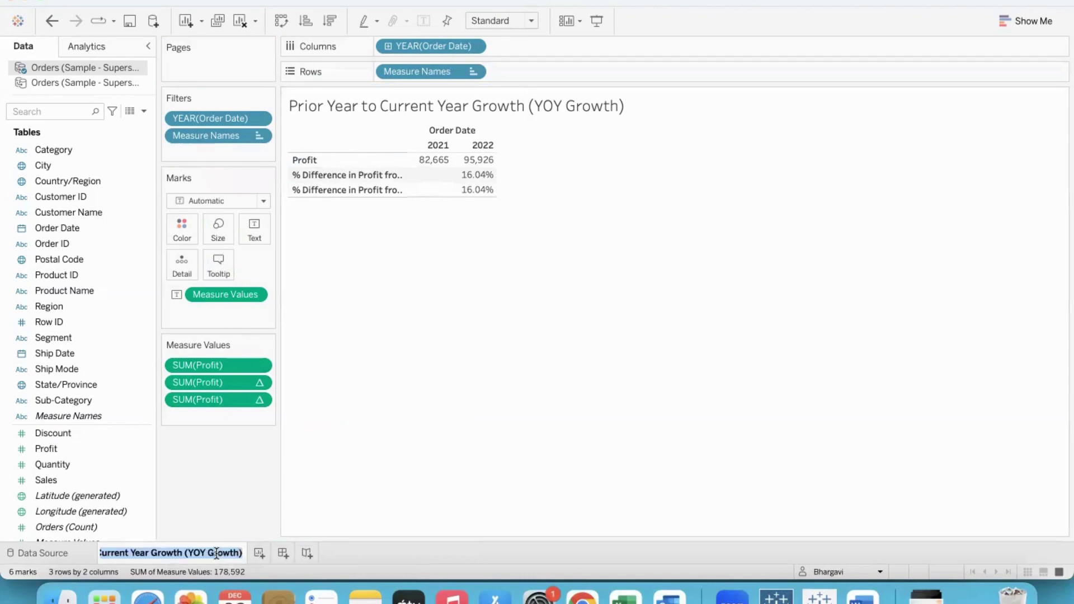
click(260, 553)
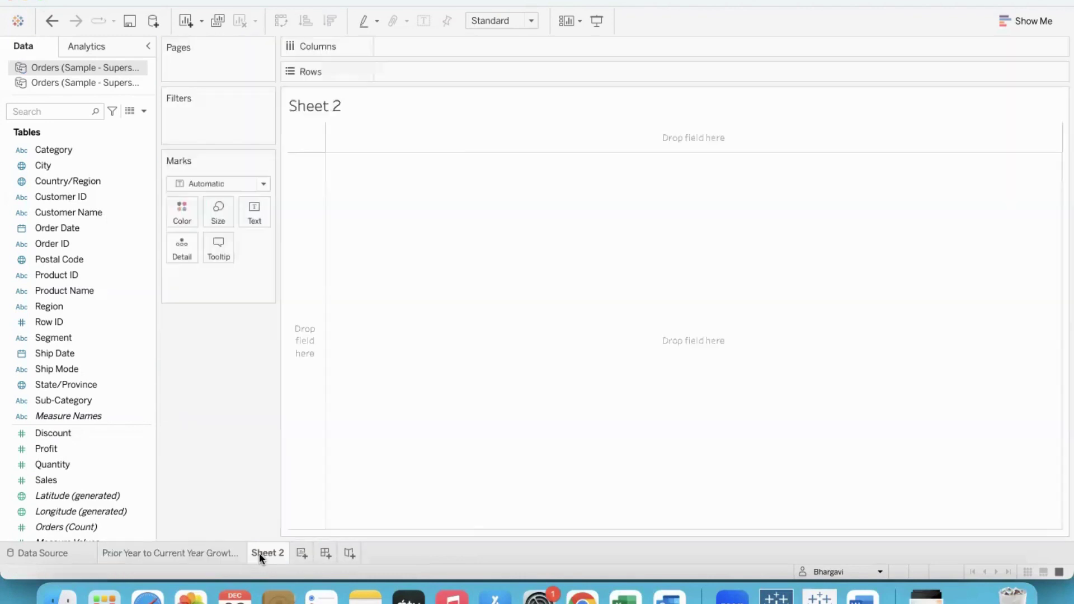
double_click(260, 553)
key(ctrl+v)
text(- Usign C)
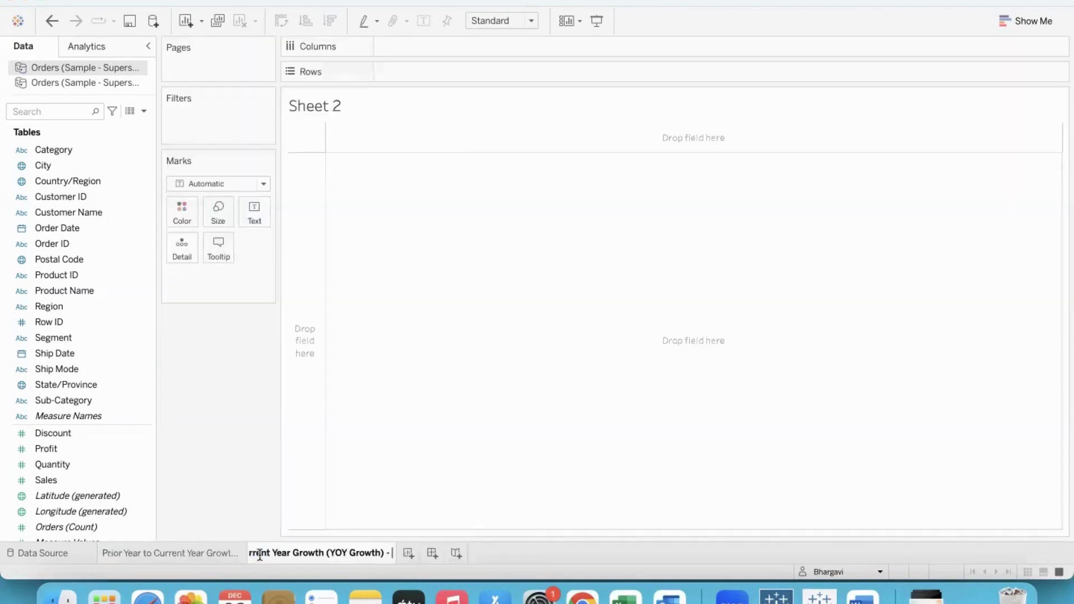
key(BackSpace)
key(BackSpace)
key(BackSpace)
key(BackSpace)
key(BackSpace)
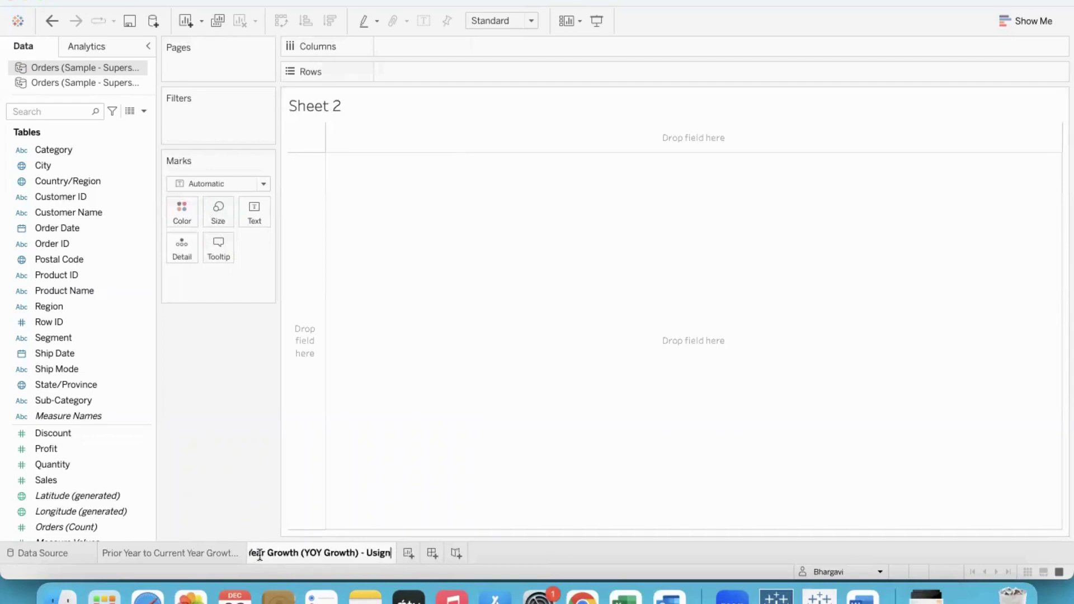
text(ing `c)
key(BackSpace)
key(BackSpace)
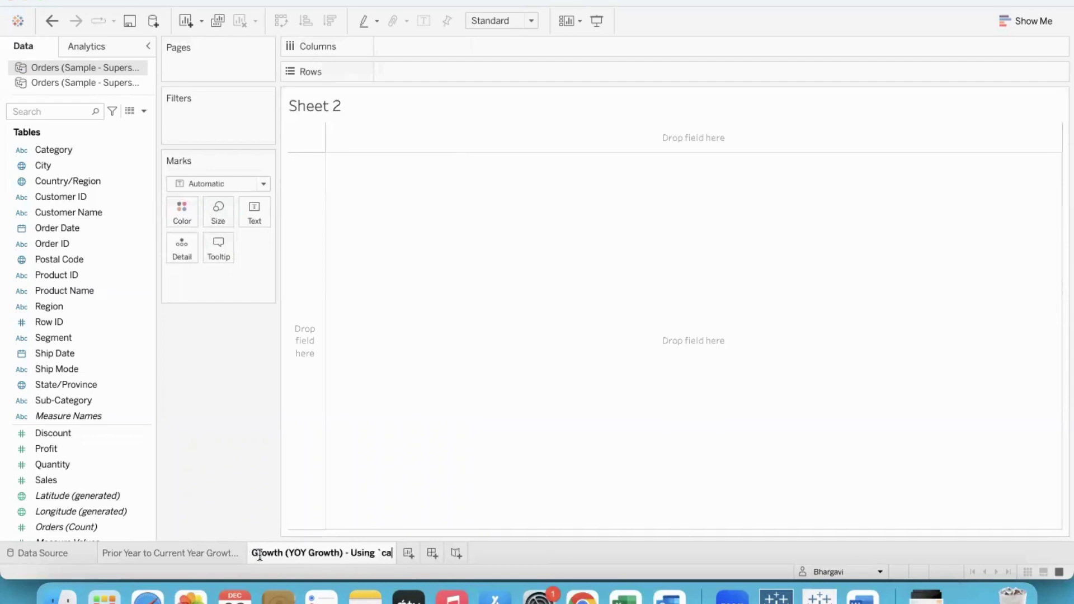
text(Calc)
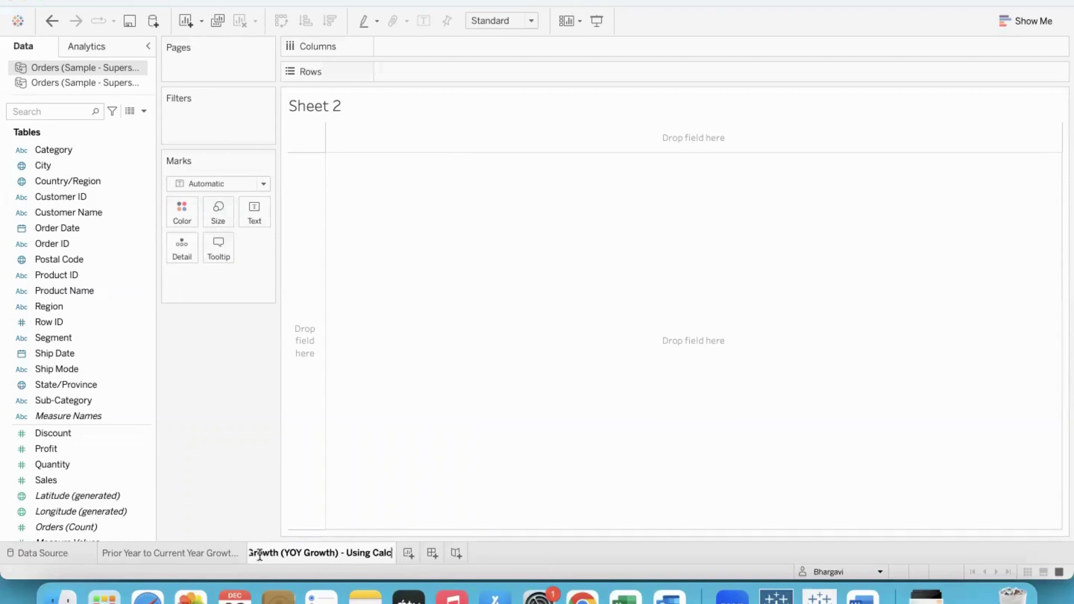
text(ulations)
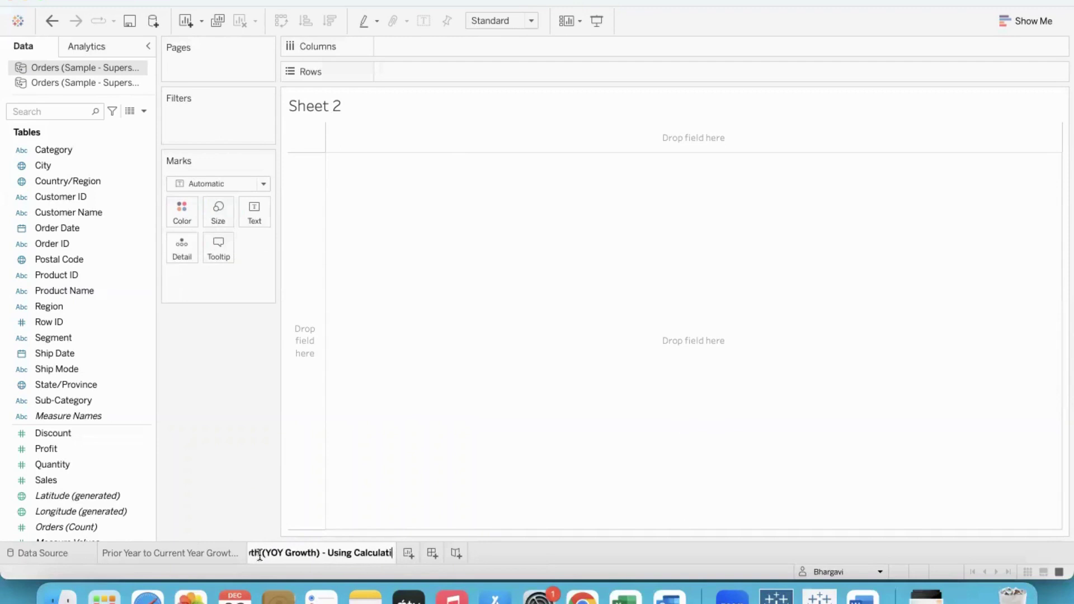
click(400, 363)
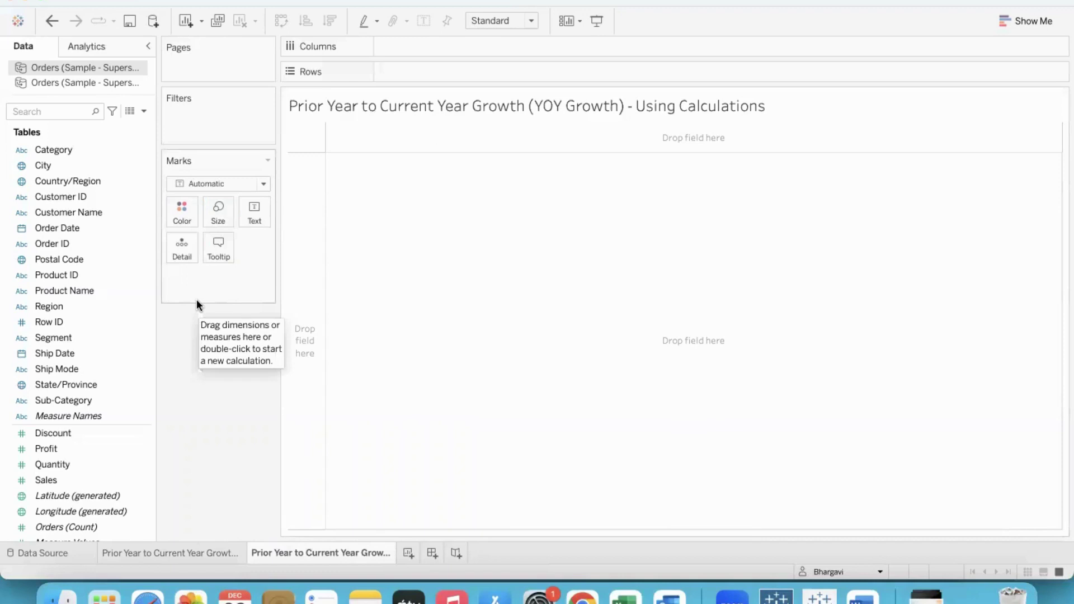
click(94, 395)
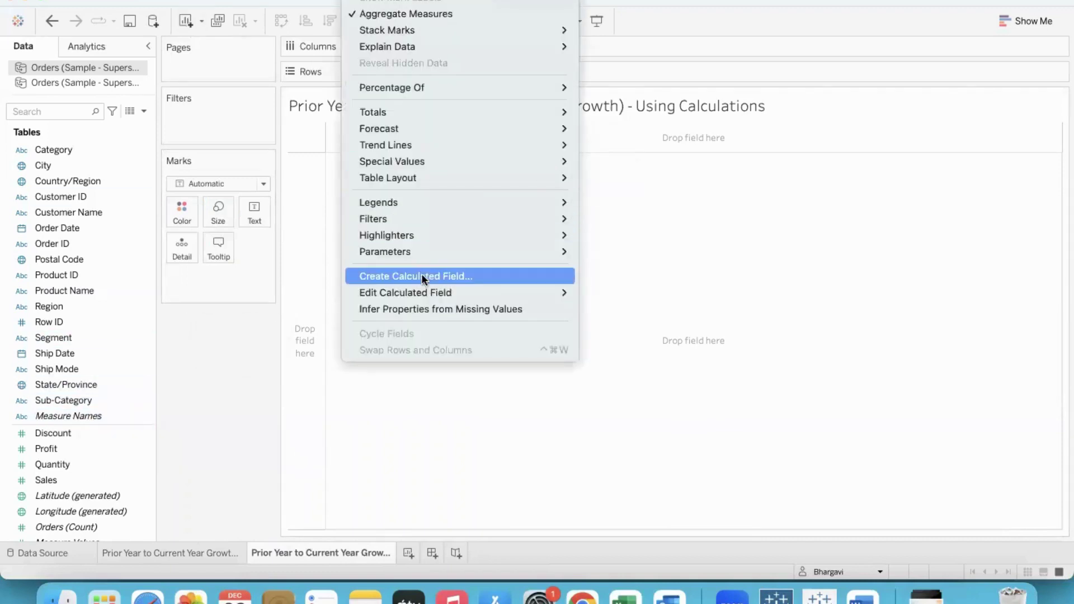
Create a new calculated field named 'Current Year Profit'.
click(421, 275)
text(Cu)
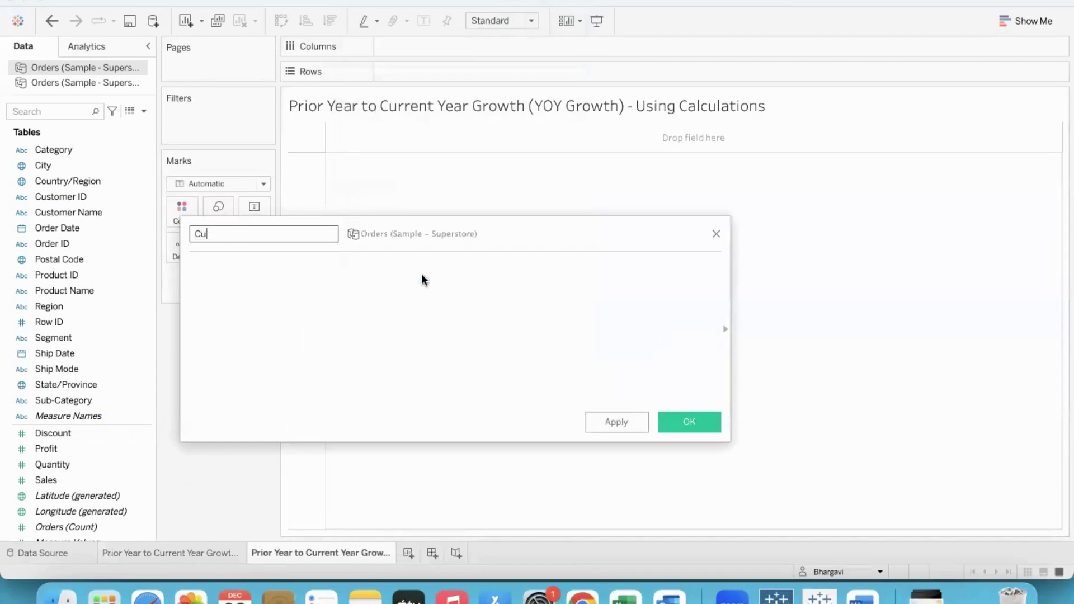
text(rretn Year Profit)
click(224, 234)
key(BackSpace)
key(BackSpace)
text(nt)
Enter the formula IF YEAR([Order Date]) = YEAR(TODAY()) THEN [Profit] END.
click(261, 291)
text(IF yea)
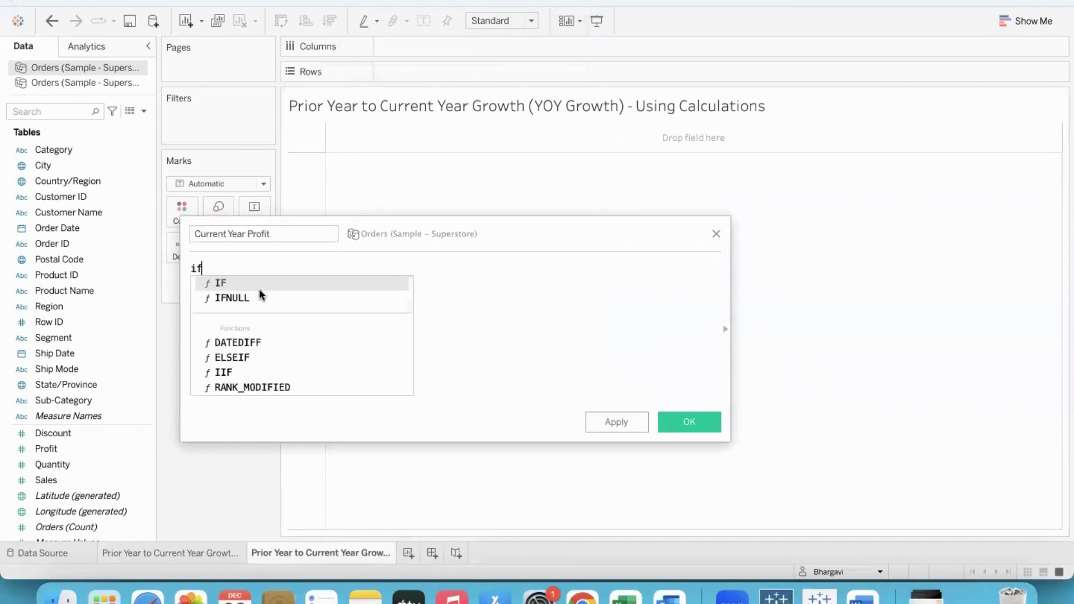
key(Return)
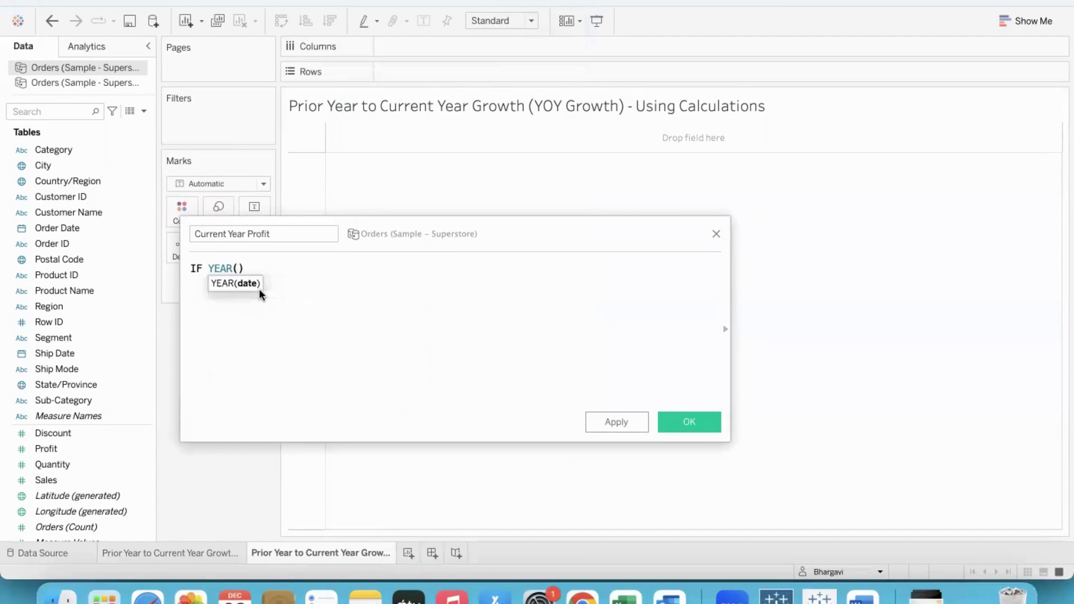
text(order)
key(Return)
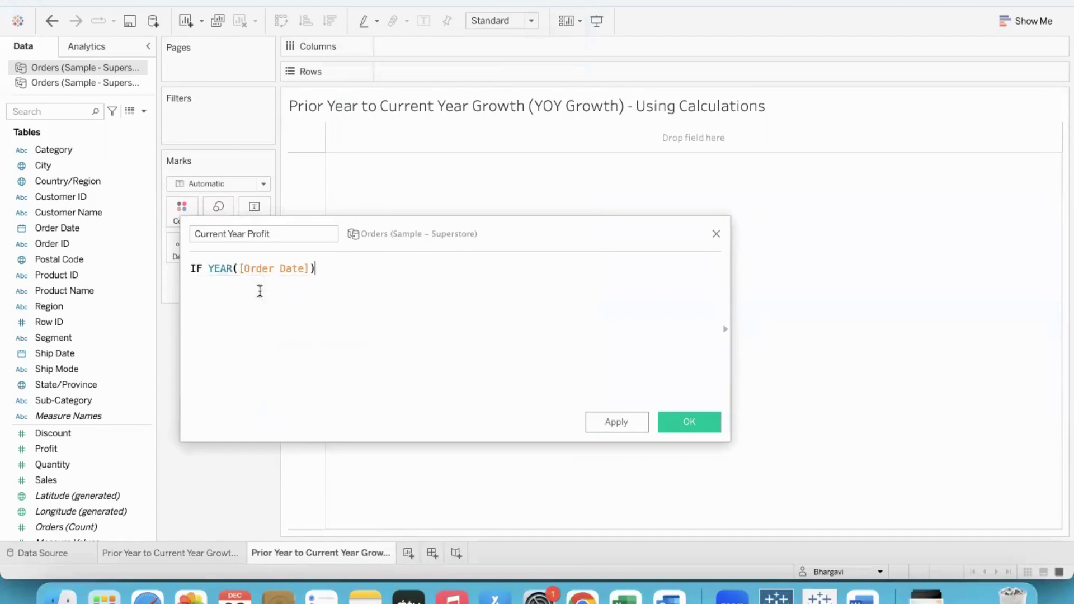
text(= year)
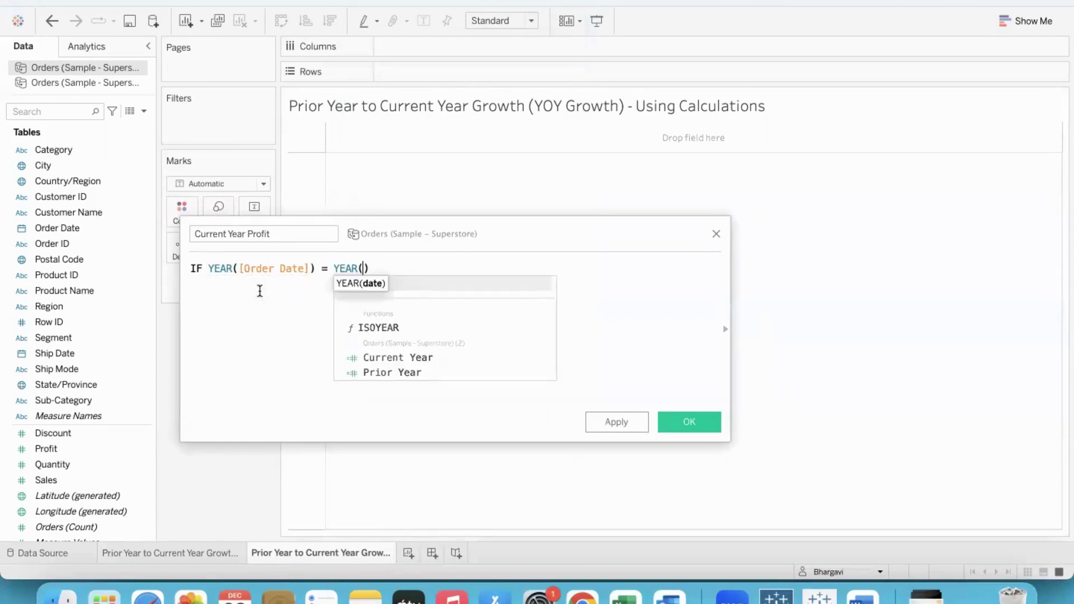
key(Return)
text(today)
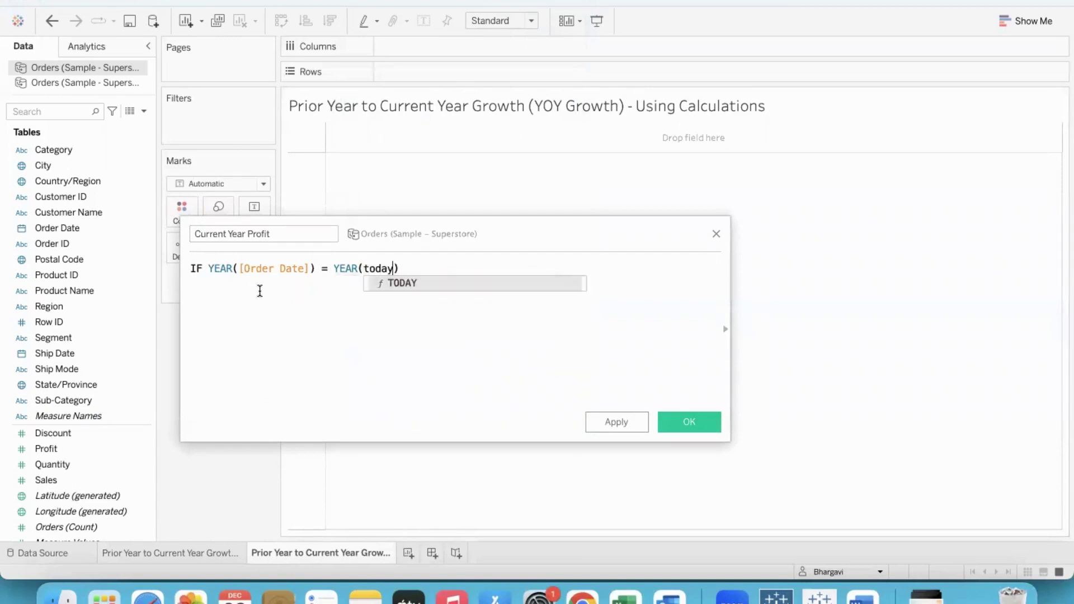
key(Return)
text(then)
key(Return)
text(pr)
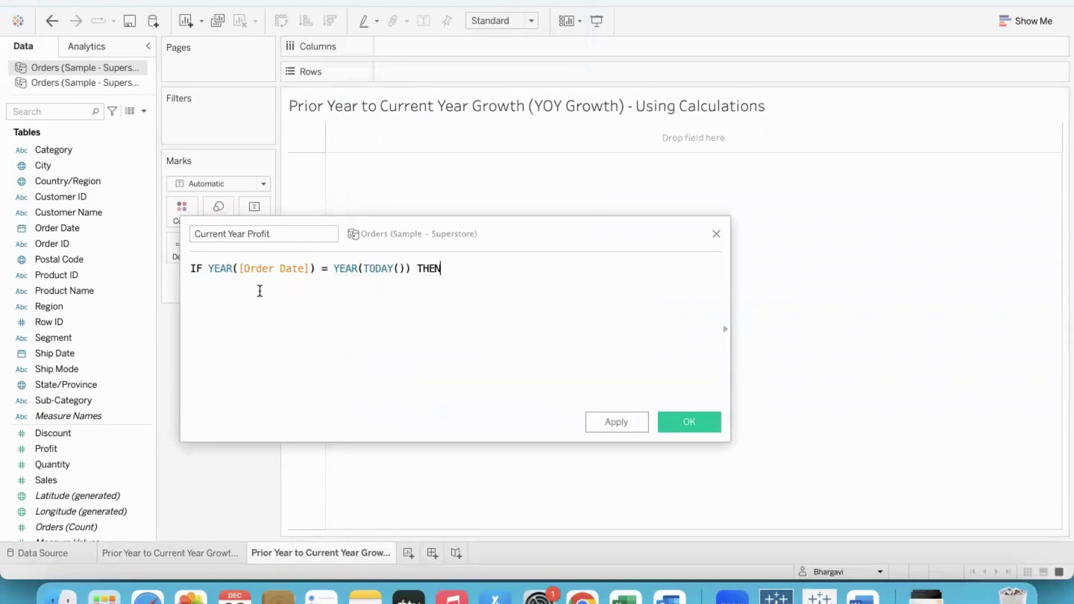
text(if)
key(BackSpace)
key(BackSpace)
key(Down)
key(Down)
key(Down)
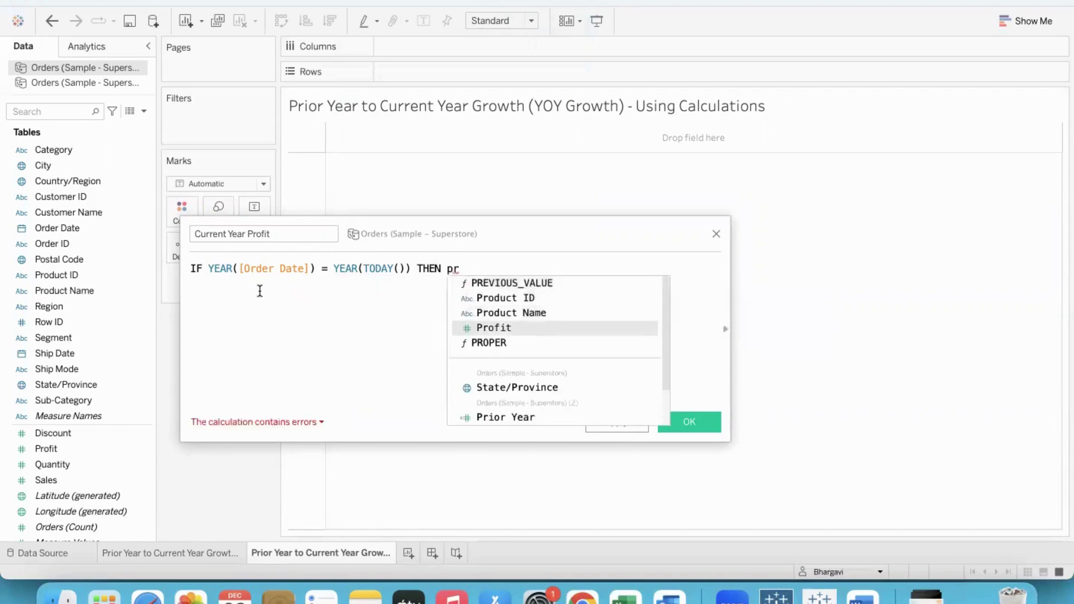
key(Return)
text(end)
key(Return)
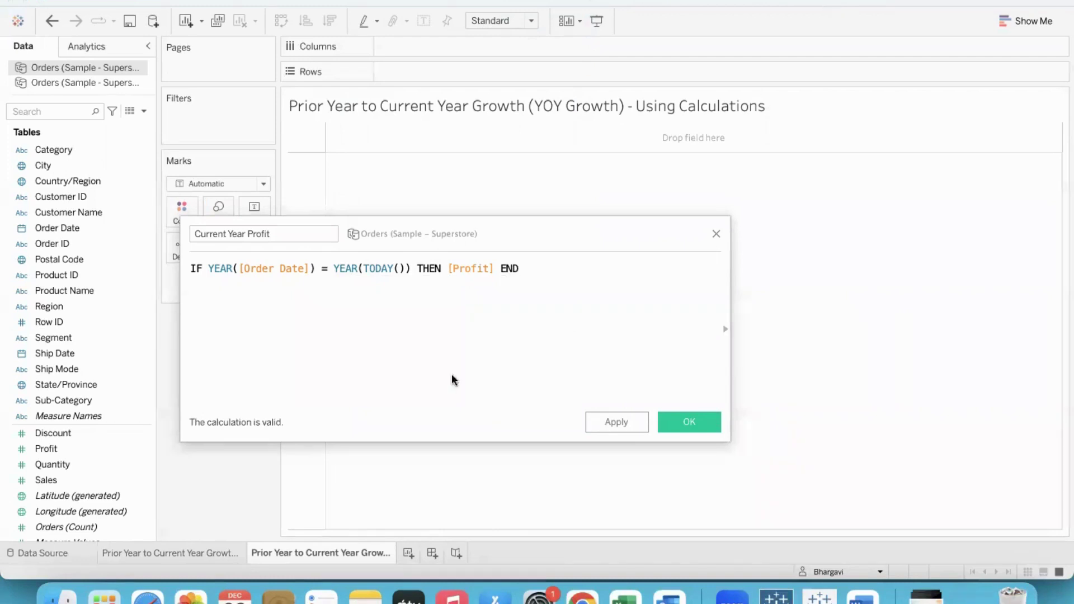
Annotate the formula, linking TODAY() to the year 2022 and marking Order Date and Profit.
drag(365, 278, 402, 277)
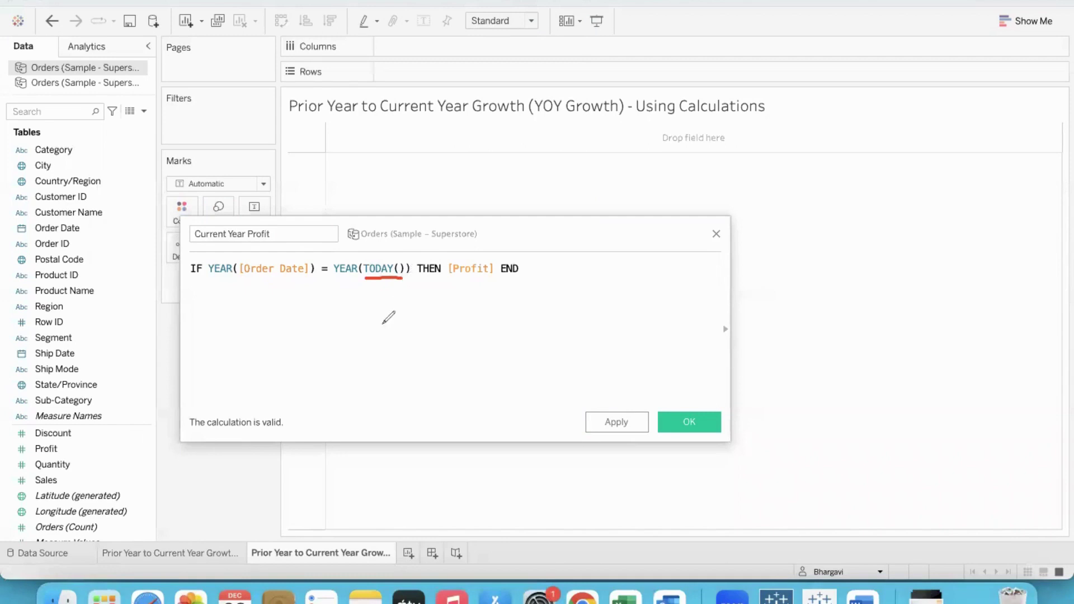
mouse_move(369, 324)
mouse_down()
mouse_move(386, 339)
mouse_move(417, 315)
mouse_move(483, 306)
mouse_move(495, 287)
mouse_move(542, 290)
mouse_up()
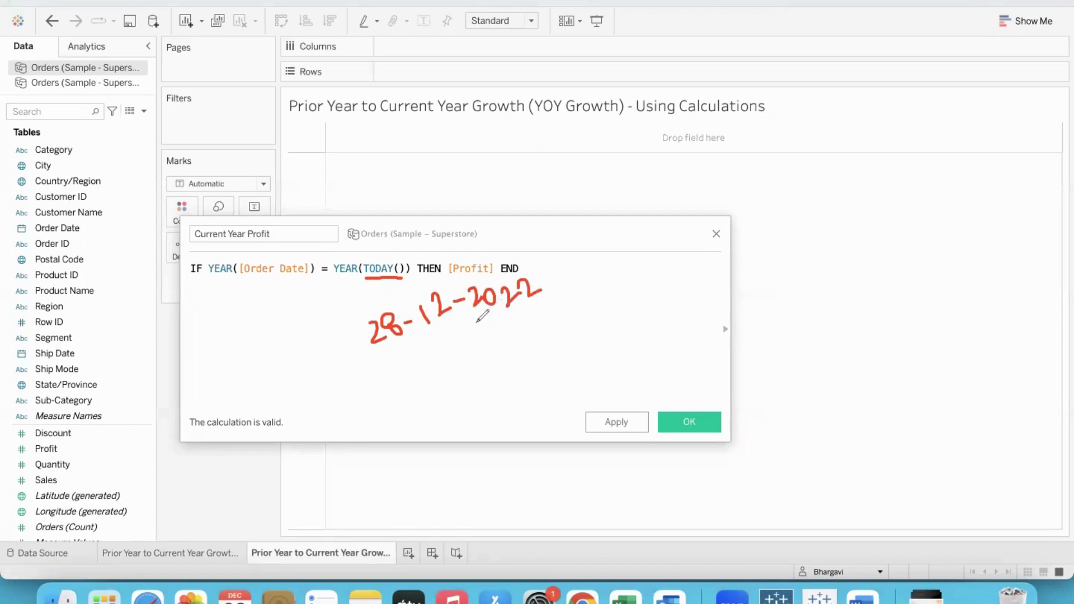
drag(476, 323, 570, 309)
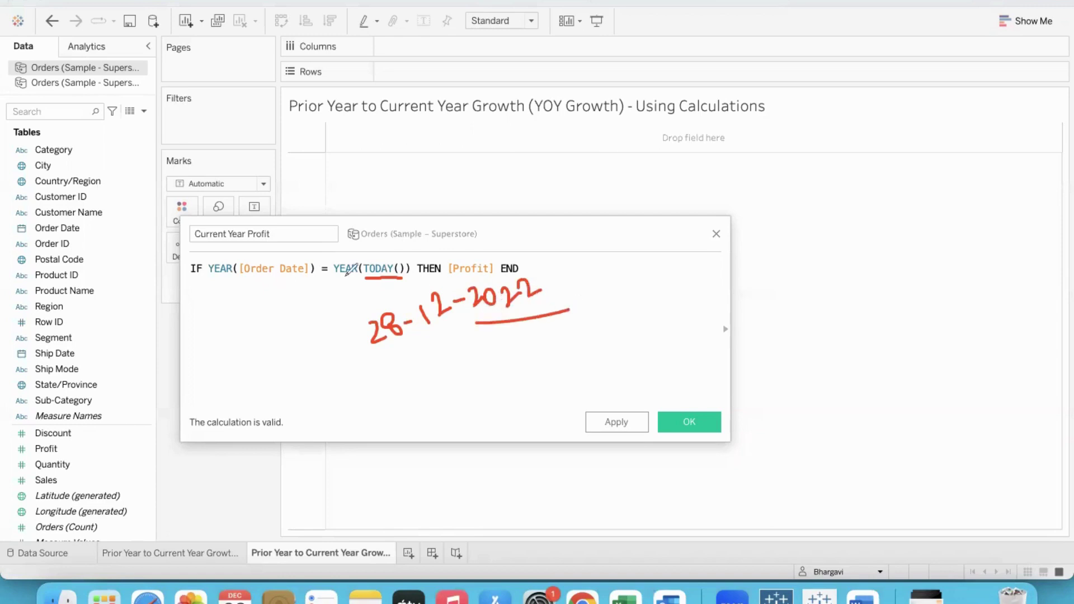
drag(382, 281, 392, 288)
drag(338, 249, 350, 243)
mouse_move(396, 248)
mouse_down()
mouse_move(337, 250)
mouse_move(335, 279)
mouse_move(410, 280)
mouse_move(408, 250)
mouse_up()
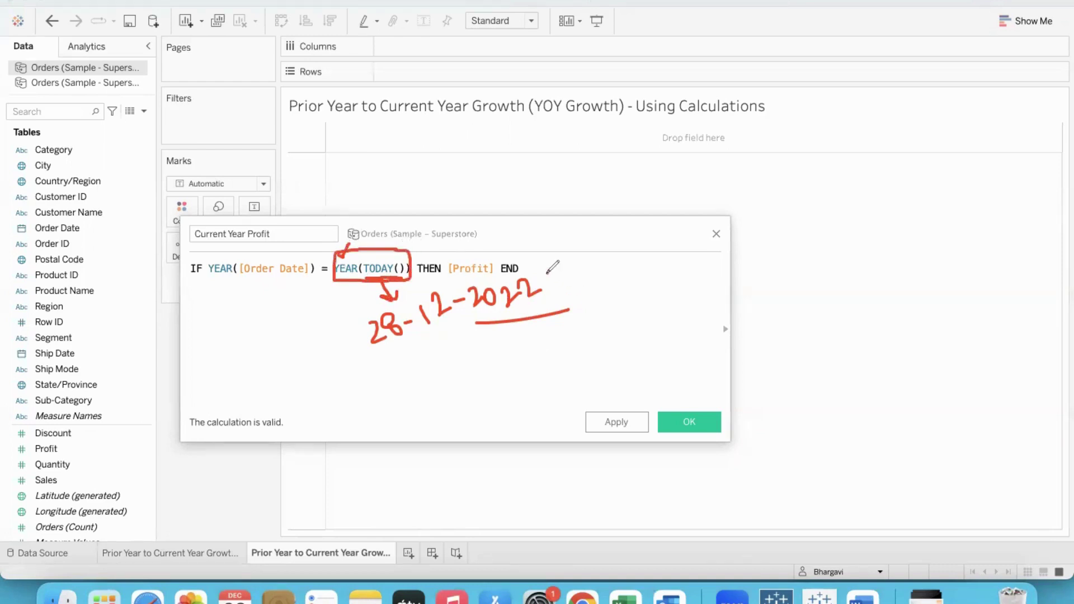
mouse_move(550, 272)
mouse_down()
mouse_move(500, 269)
mouse_move(471, 294)
mouse_move(568, 309)
mouse_move(551, 267)
mouse_up()
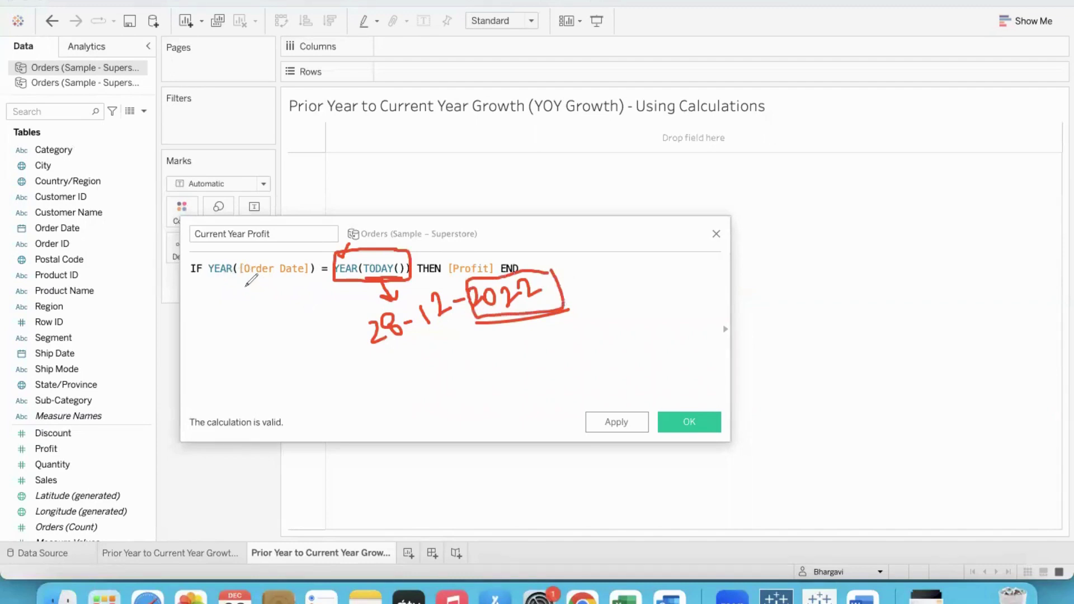
drag(245, 287, 299, 285)
drag(203, 289, 234, 288)
drag(475, 246, 504, 234)
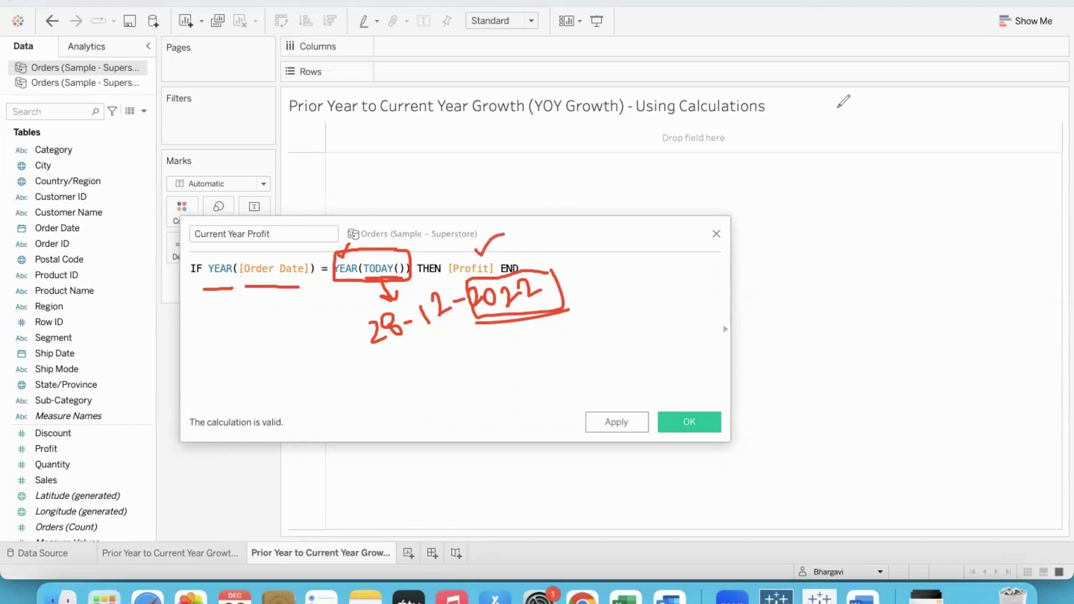
key(Escape)
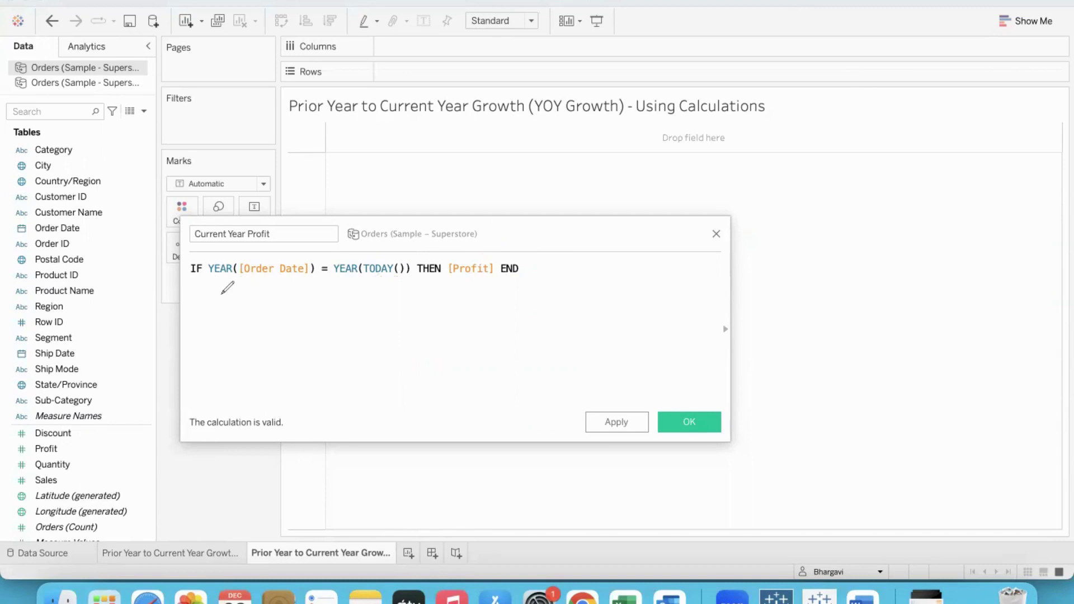
Mark YEAR([Order Date]), Profit and the field name, then save Current Year Profit.
mouse_move(213, 288)
mouse_down()
mouse_move(398, 289)
mouse_move(363, 320)
mouse_move(374, 330)
mouse_move(390, 313)
mouse_move(405, 327)
mouse_move(435, 319)
mouse_up()
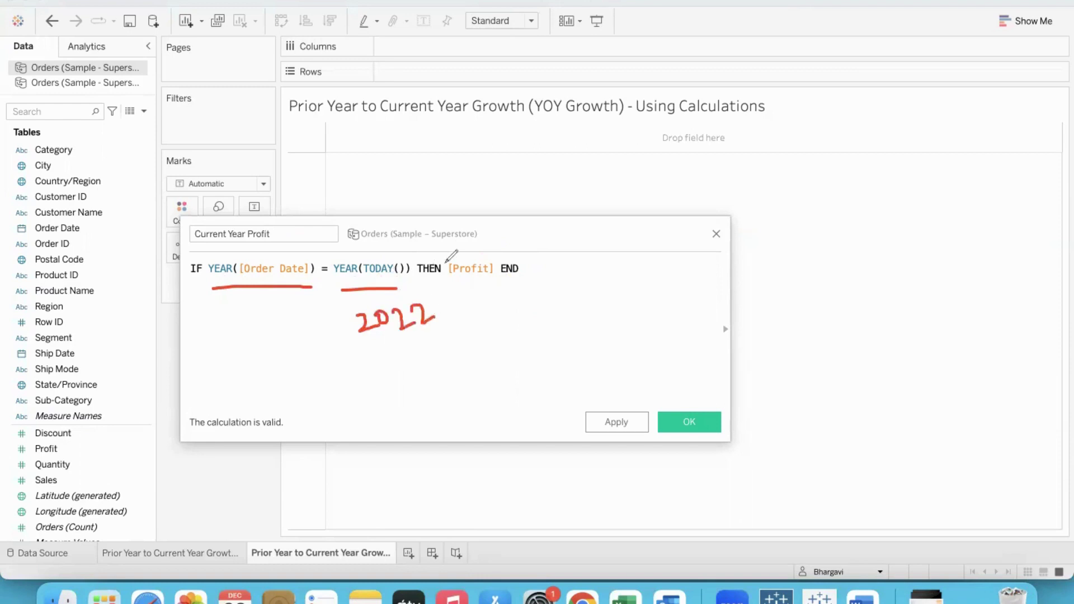
drag(452, 258, 466, 236)
mouse_move(288, 220)
mouse_down()
mouse_move(188, 236)
mouse_move(273, 238)
mouse_move(283, 222)
mouse_up()
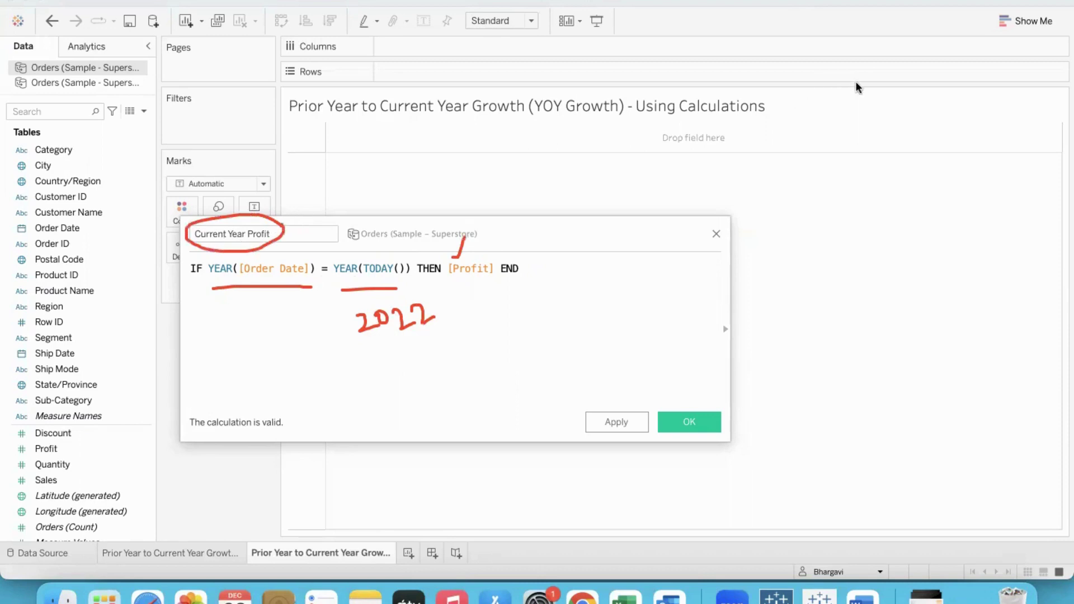
key(Escape)
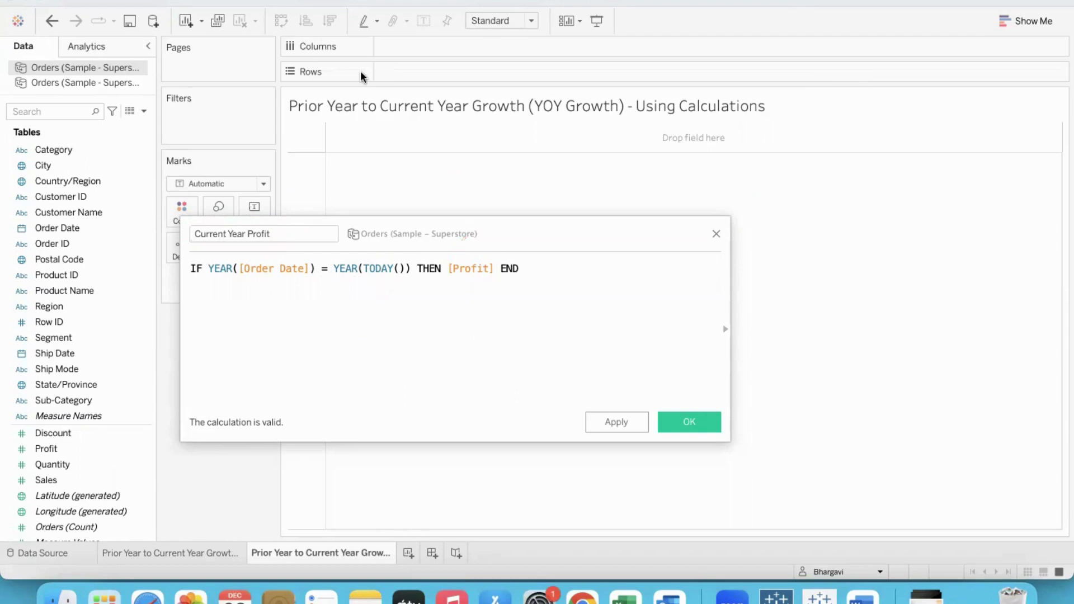
click(696, 419)
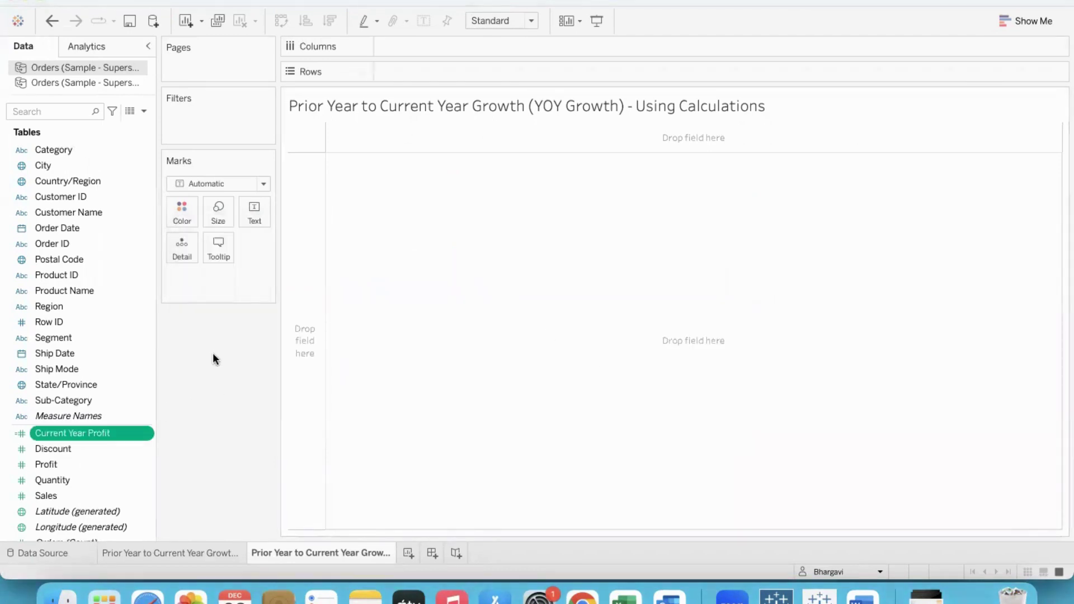
Create another calculated field named 'Prior Year Profit'.
click(363, 0)
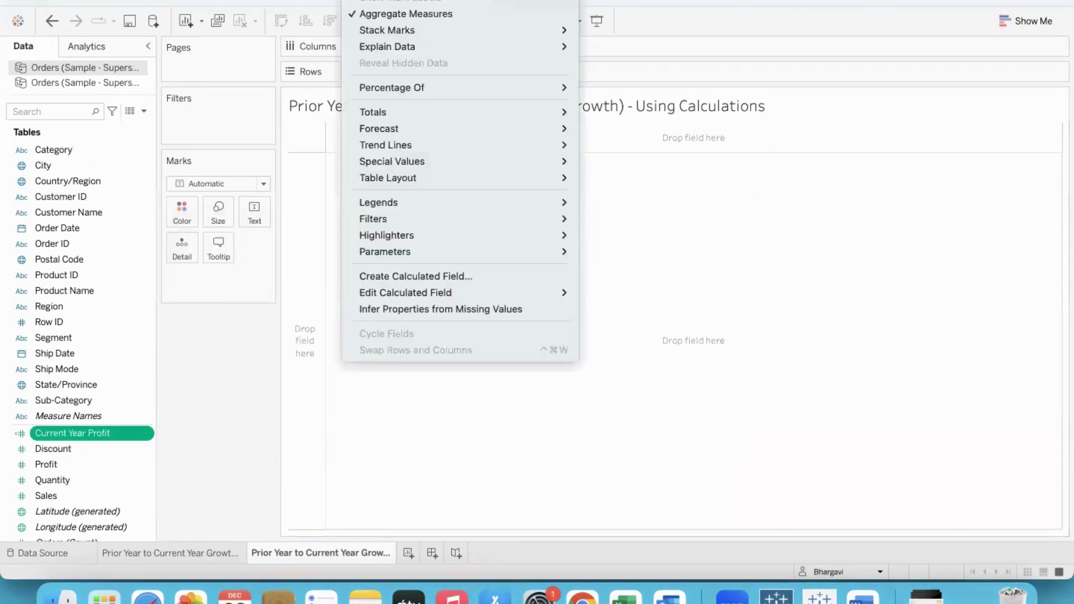
click(409, 273)
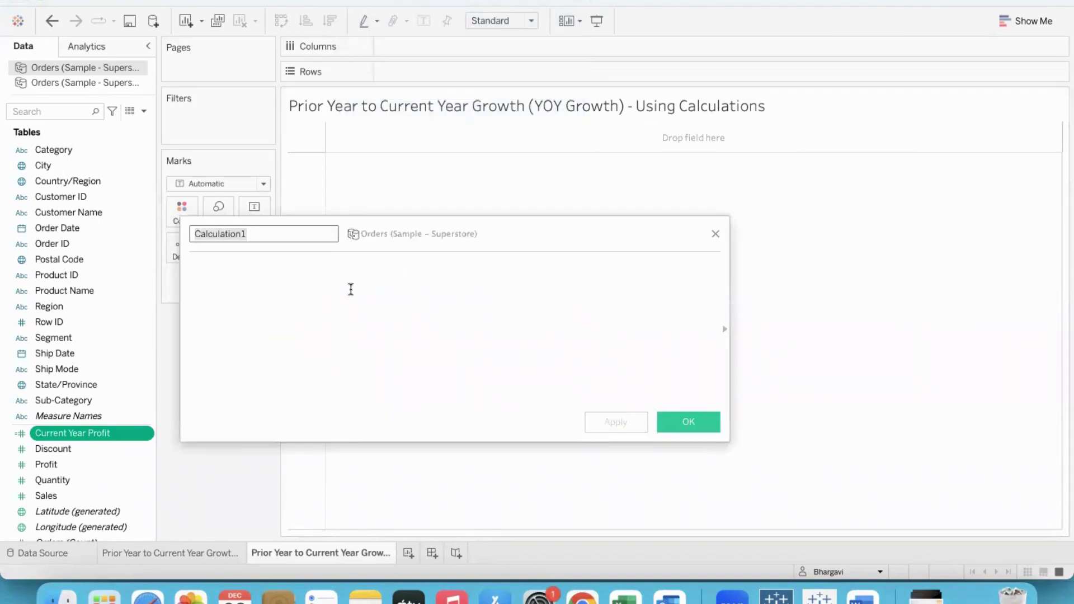
text(Prior )
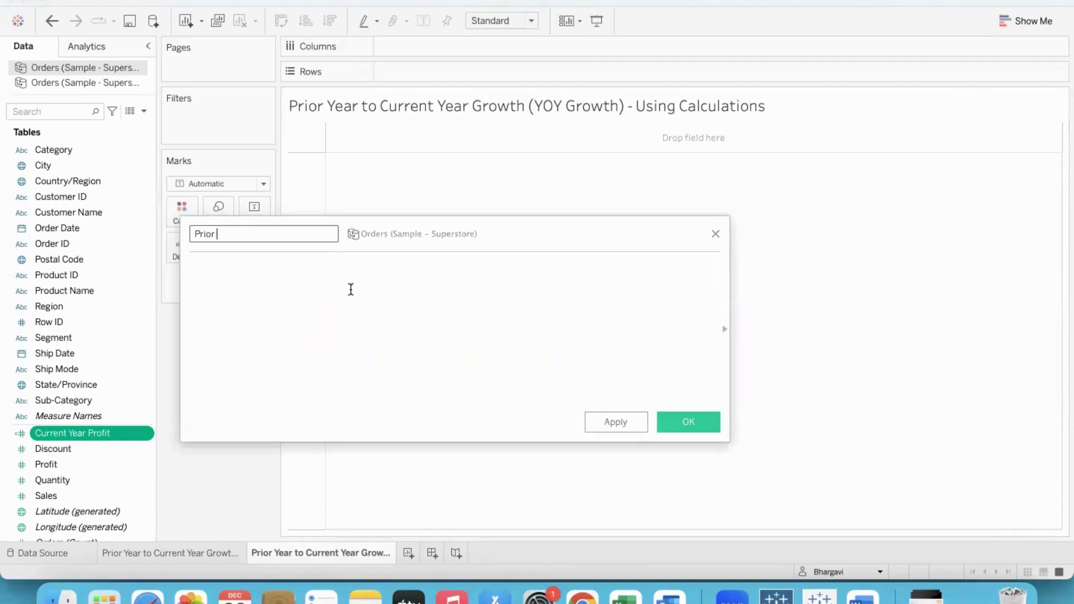
text(Year Profit)
Enter the formula IF YEAR([Order Date]) = YEAR(TODAY())-1 THEN [Profit] END.
click(351, 290)
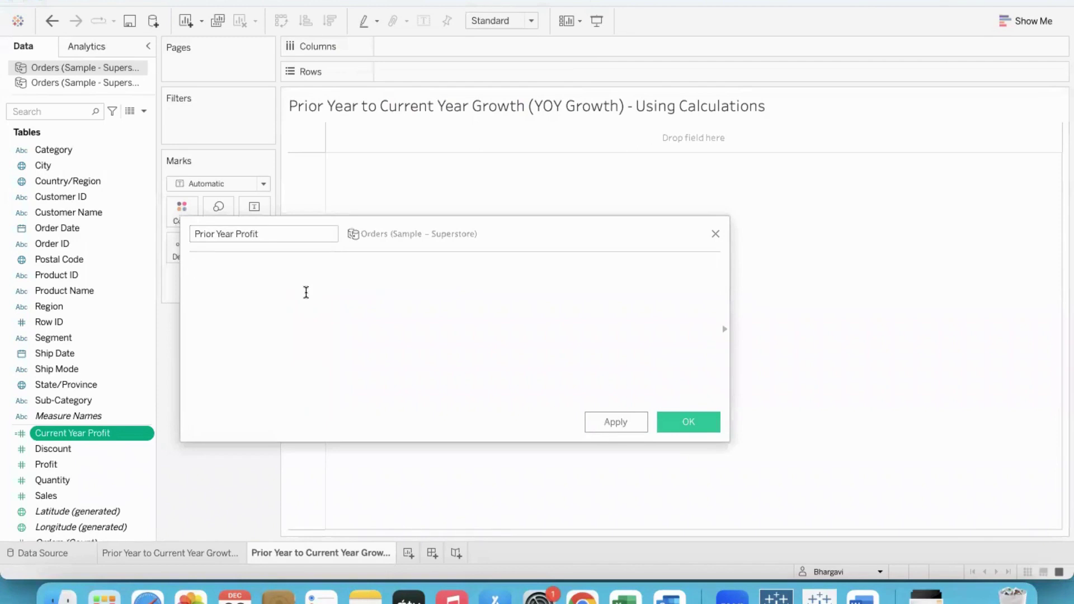
text(IF yea)
key(Return)
text(order)
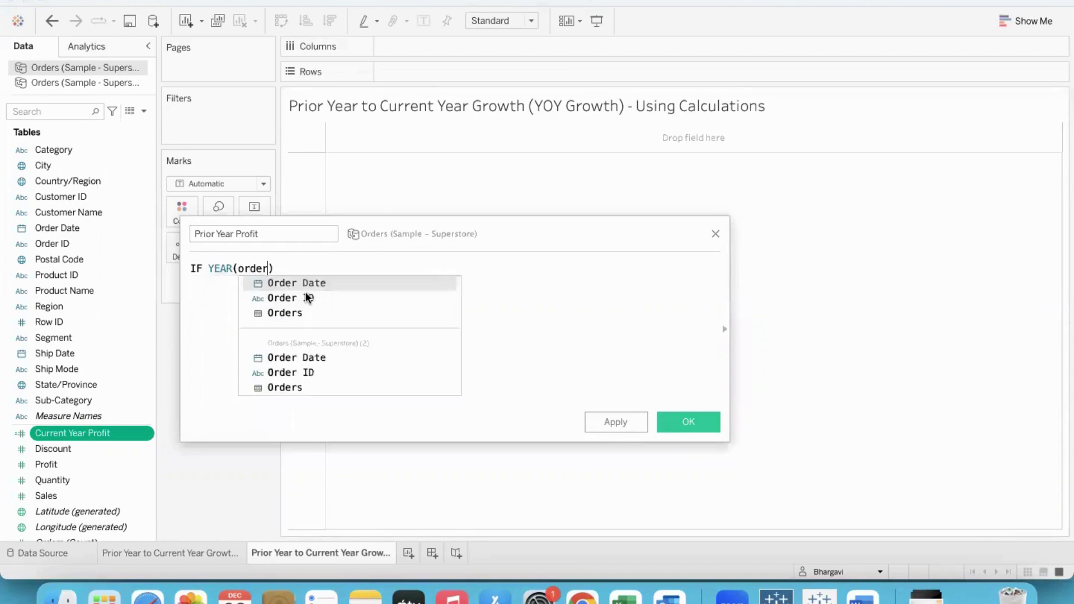
key(Return)
text(= )
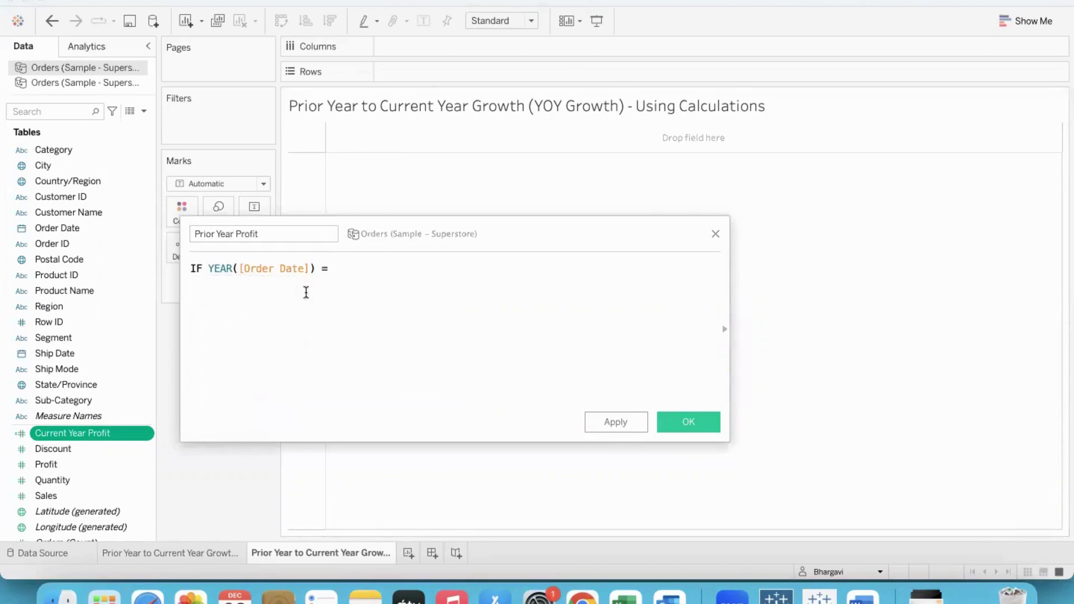
text(ye)
key(Return)
text(today)
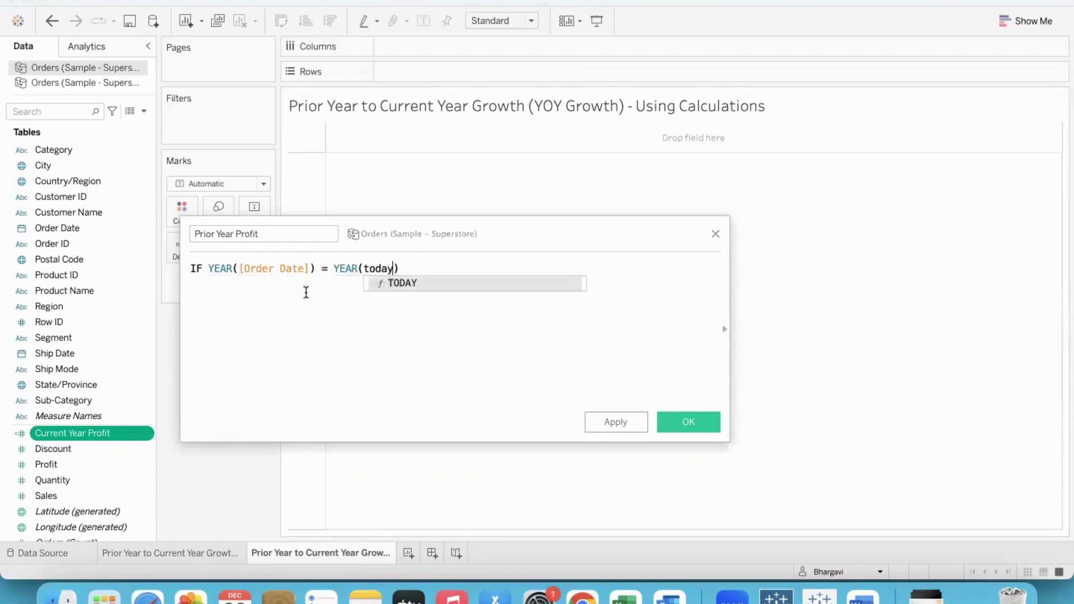
key(Return)
text(-1 )
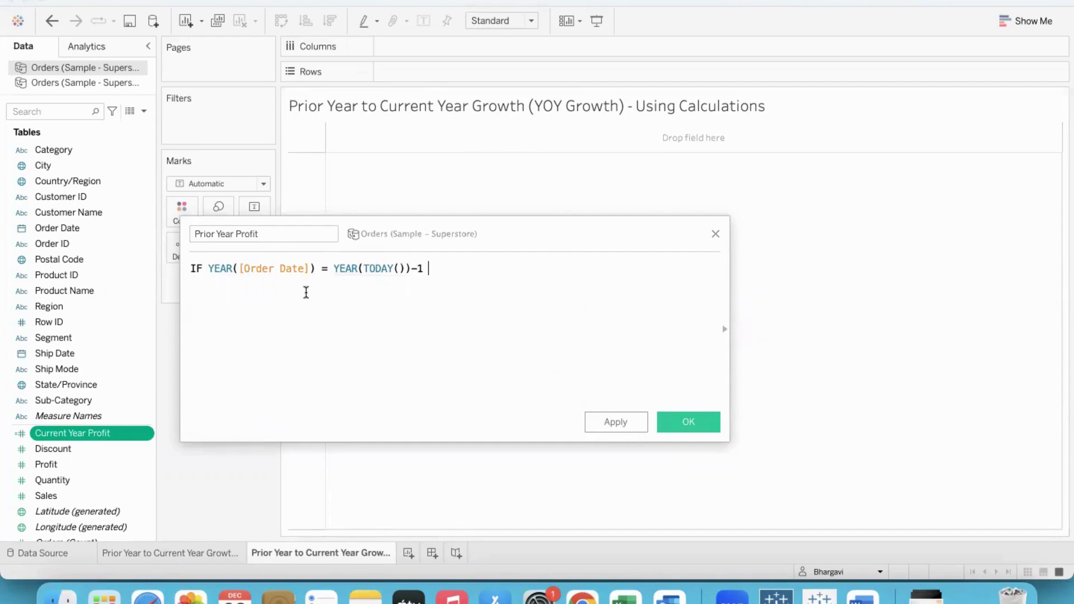
text(th)
key(Return)
text(pro)
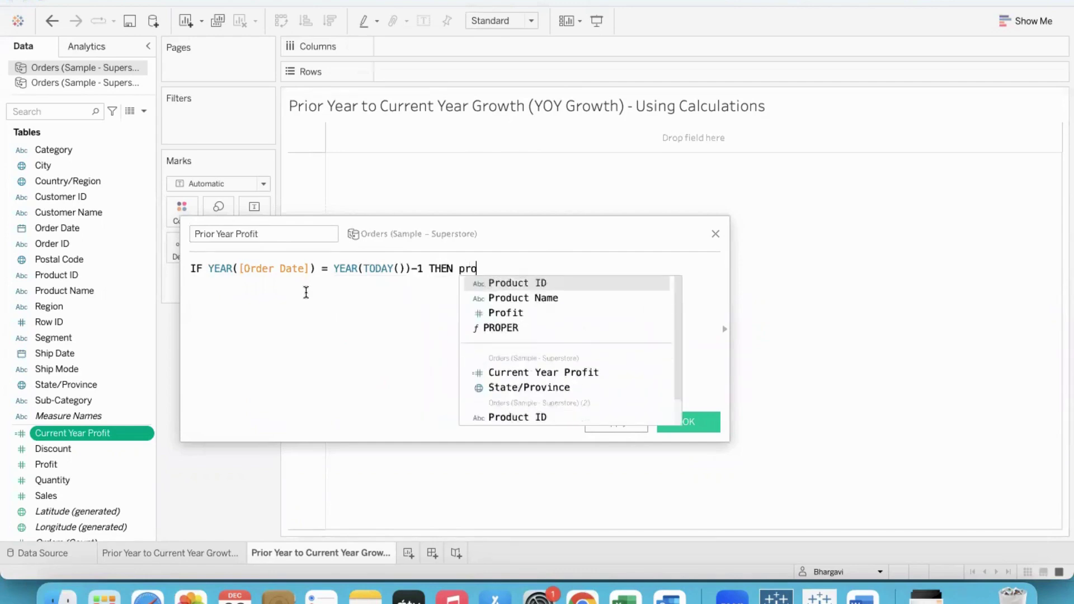
text(f)
key(Return)
text(en)
key(Return)
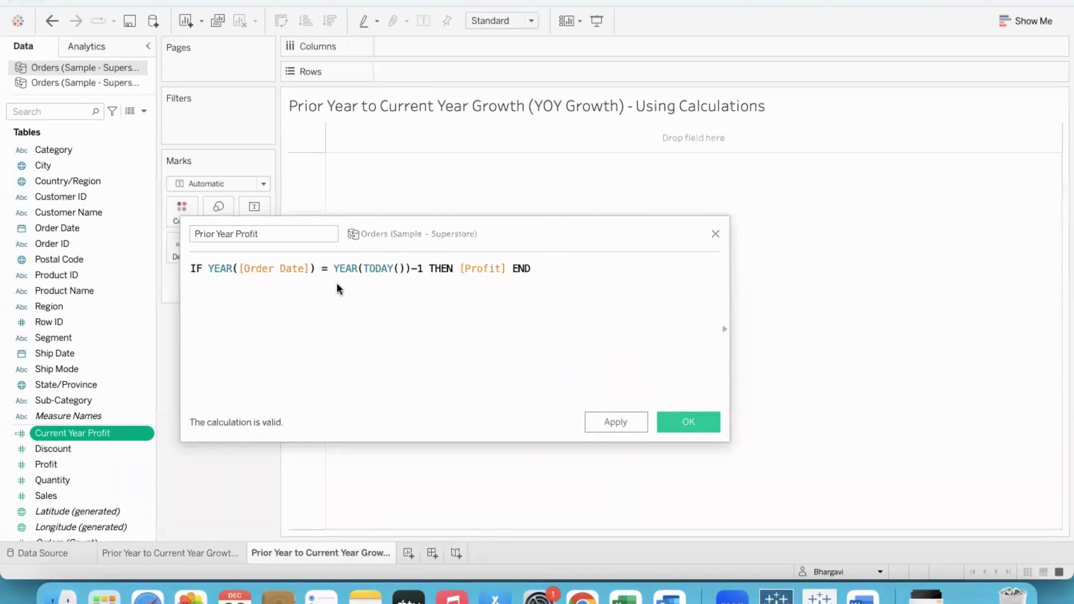
Annotate how YEAR(TODAY())-1 gives 2021, clear the marks, and save Prior Year Profit.
mouse_move(333, 279)
mouse_down()
mouse_move(384, 289)
mouse_move(407, 274)
mouse_up()
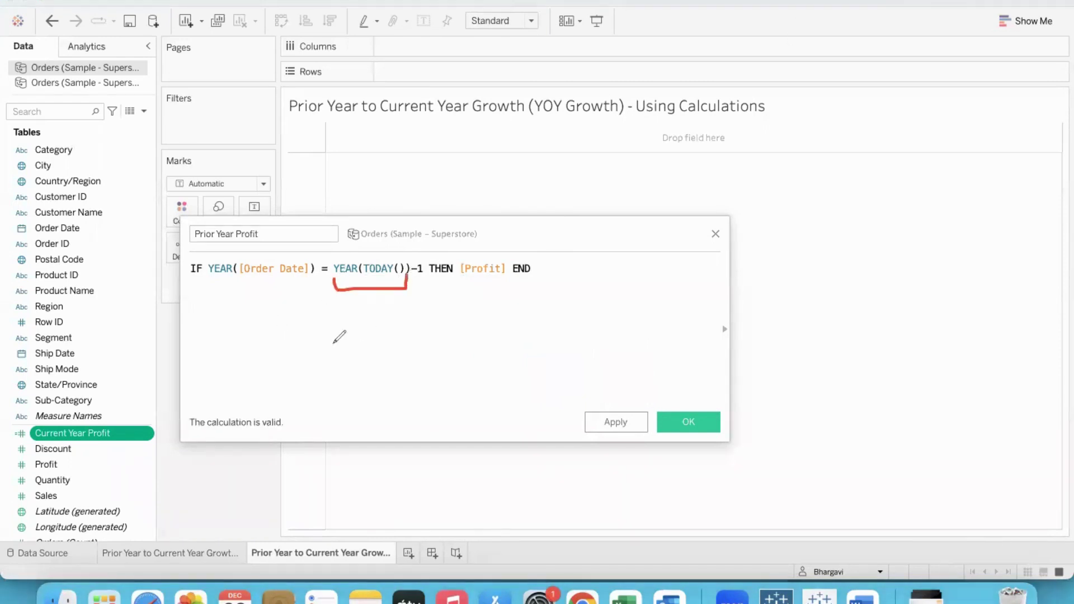
mouse_move(330, 340)
mouse_down()
mouse_move(358, 362)
mouse_move(374, 341)
mouse_move(364, 334)
mouse_move(388, 319)
mouse_move(407, 335)
mouse_move(412, 318)
mouse_move(435, 330)
mouse_up()
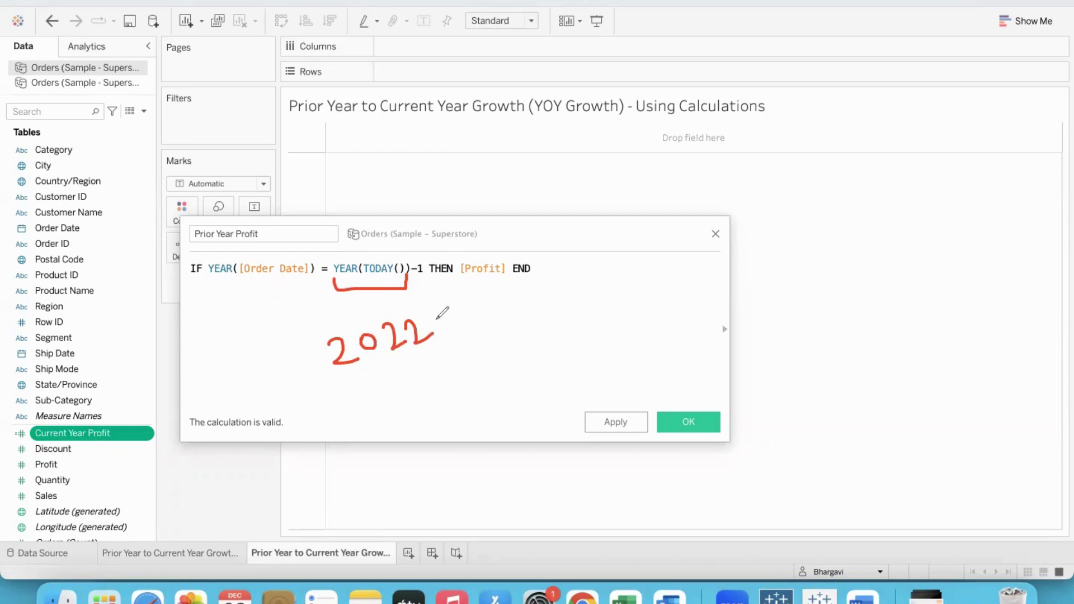
mouse_move(444, 321)
mouse_down()
mouse_move(473, 317)
mouse_move(491, 329)
mouse_up()
mouse_move(380, 253)
mouse_down()
mouse_move(334, 269)
mouse_move(398, 289)
mouse_move(428, 256)
mouse_move(384, 252)
mouse_up()
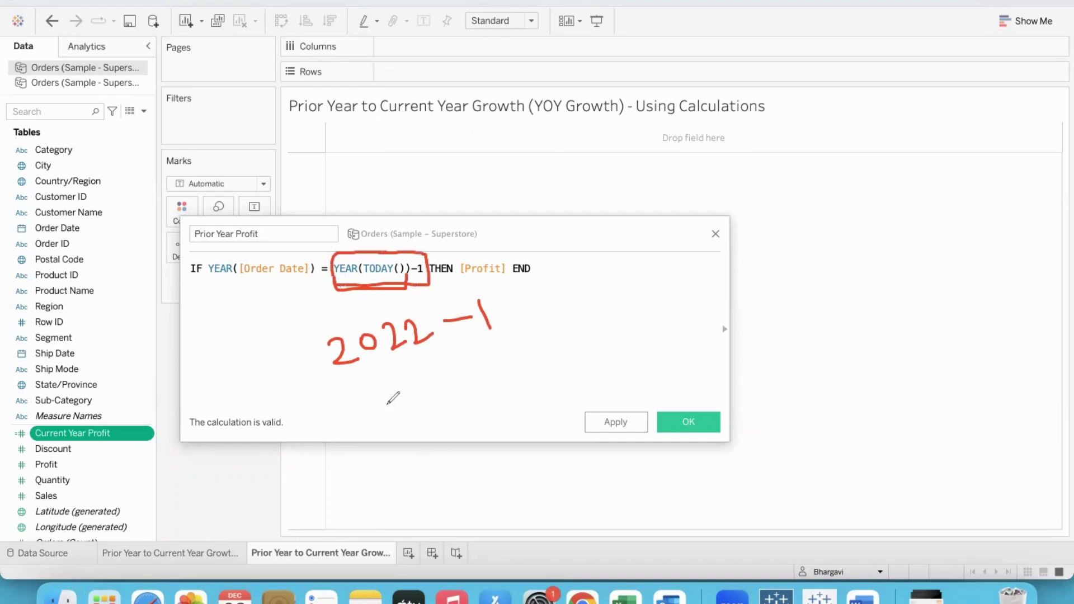
mouse_move(388, 398)
mouse_down()
mouse_move(387, 420)
mouse_move(464, 394)
mouse_up()
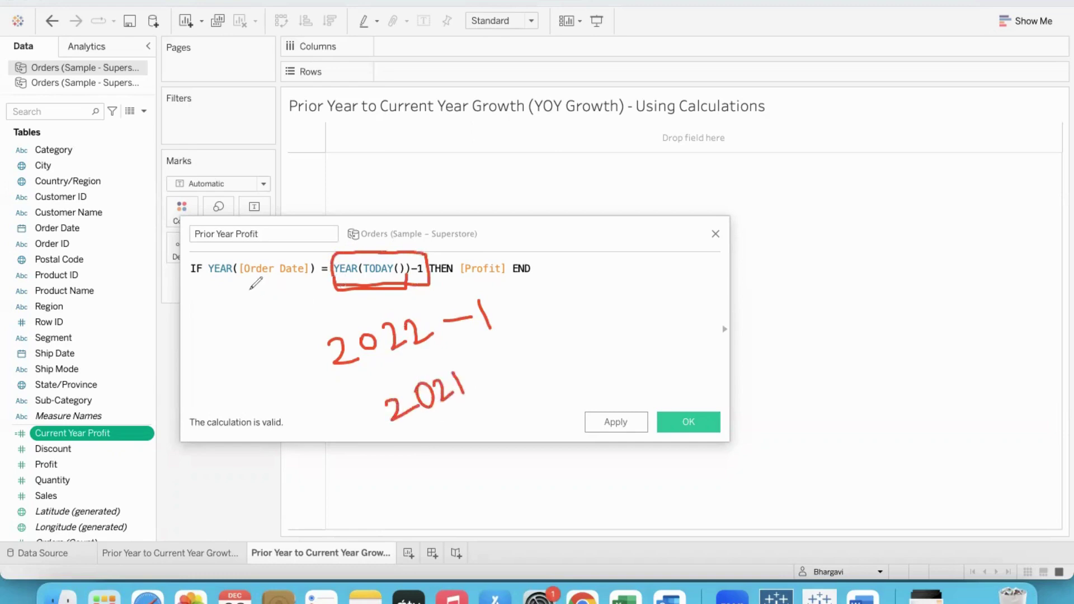
drag(209, 292, 303, 285)
drag(410, 431, 469, 414)
drag(478, 253, 502, 234)
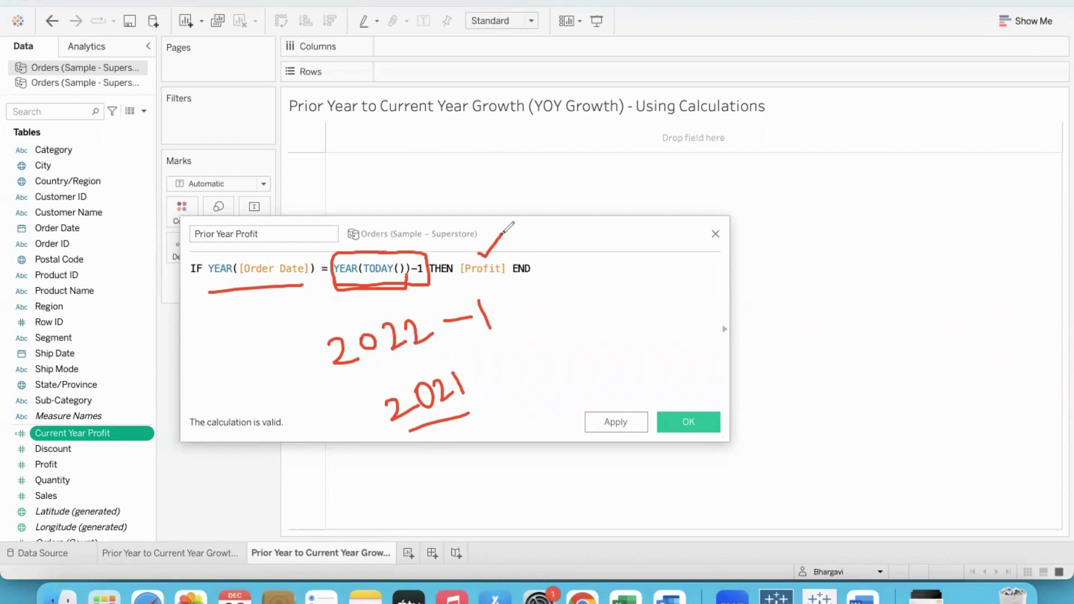
mouse_move(273, 224)
mouse_down()
mouse_move(227, 215)
mouse_move(197, 244)
mouse_move(279, 231)
mouse_move(272, 217)
mouse_up()
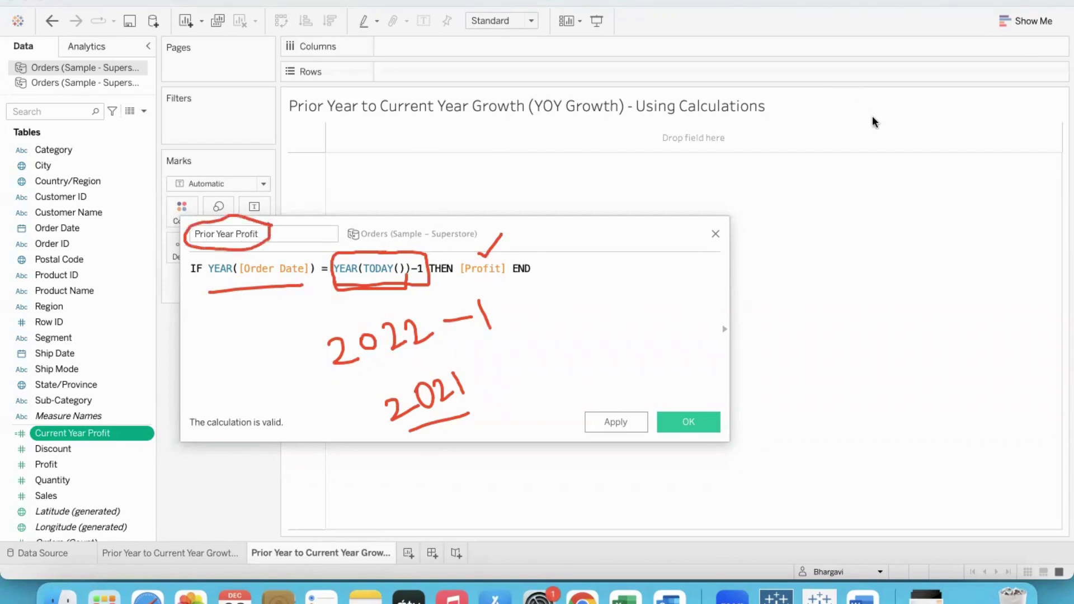
key(e)
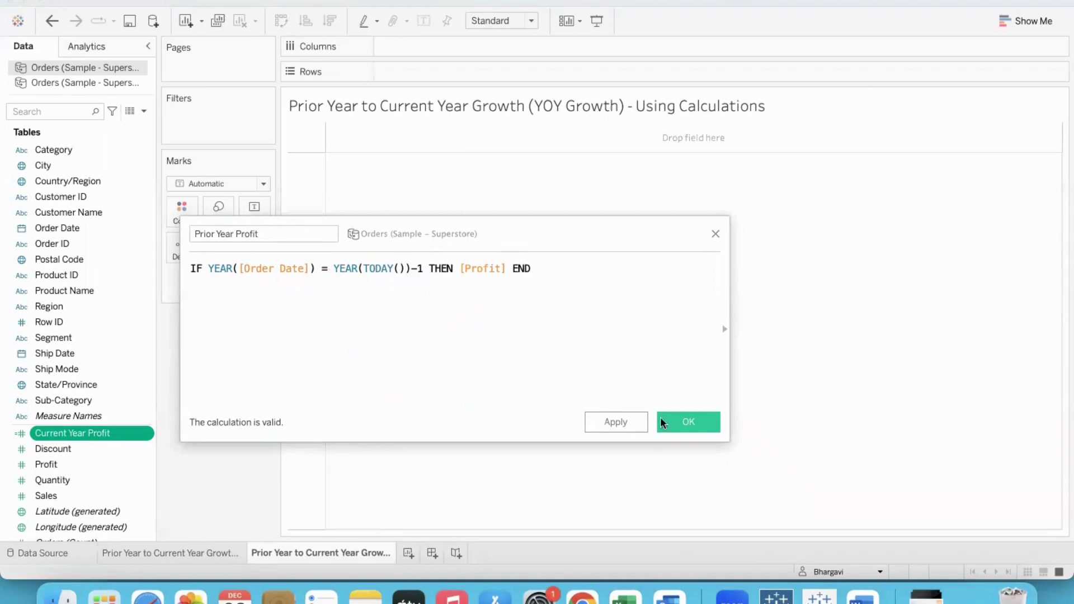
click(683, 423)
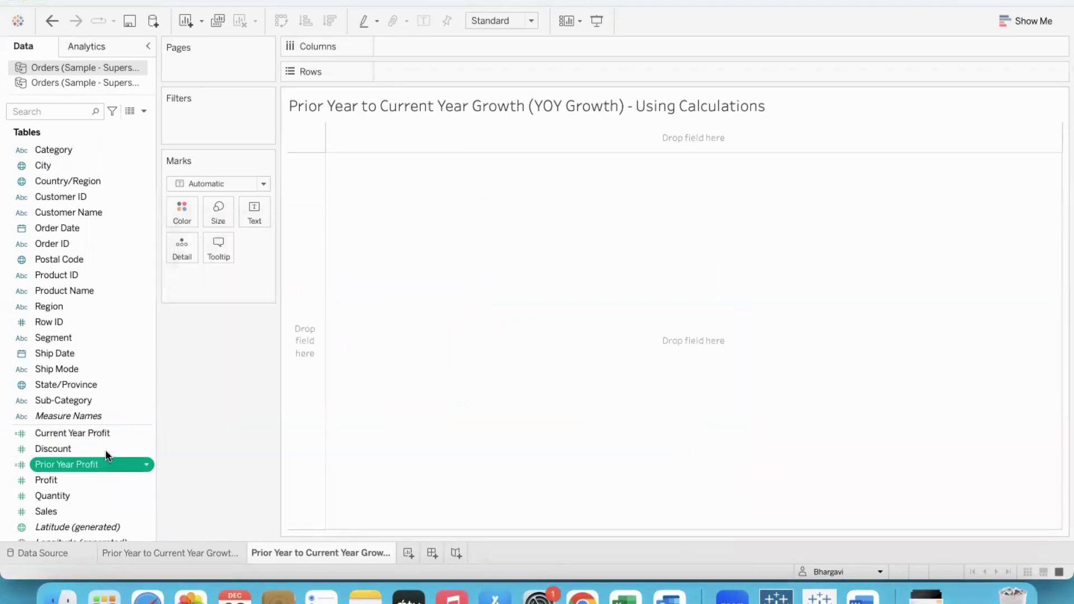
Show Current Year Profit 95,926 and Prior Year Profit 82,665 as text, then compare them with the YOY Growth sheet.
drag(82, 431, 248, 209)
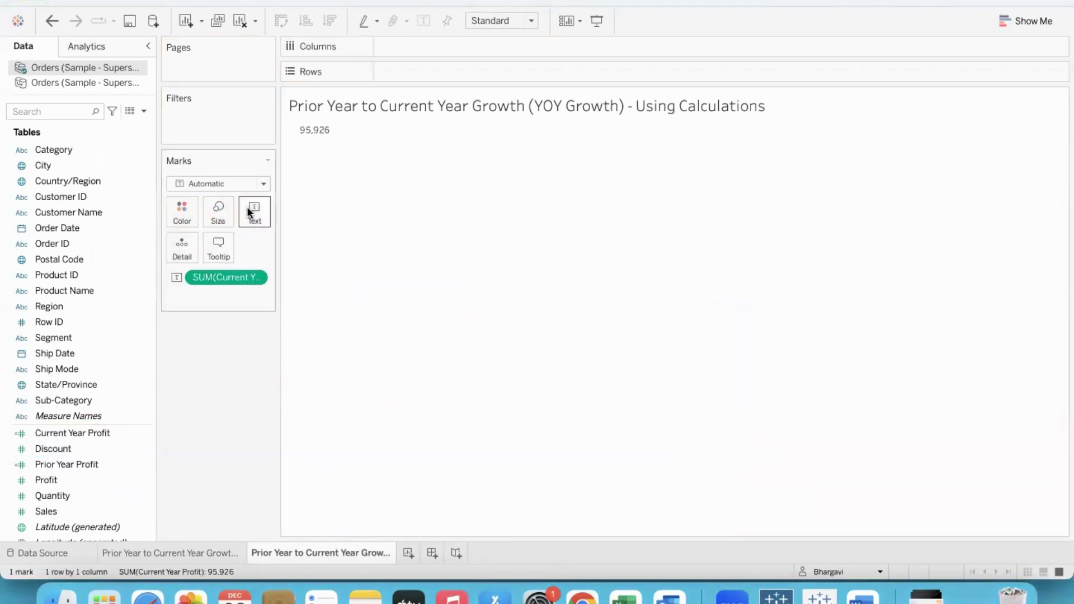
drag(84, 464, 251, 209)
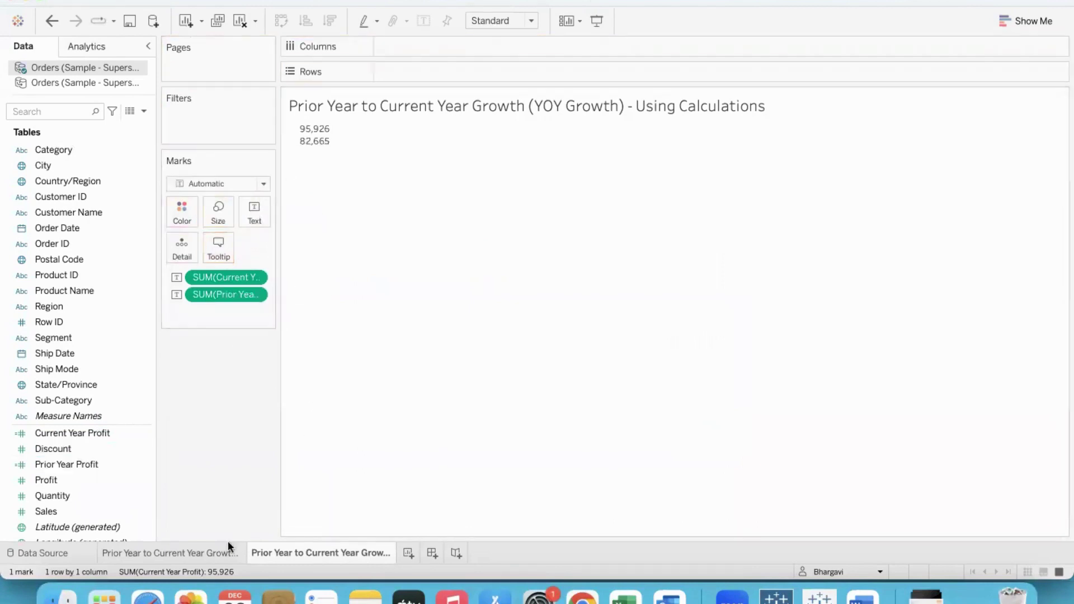
click(212, 552)
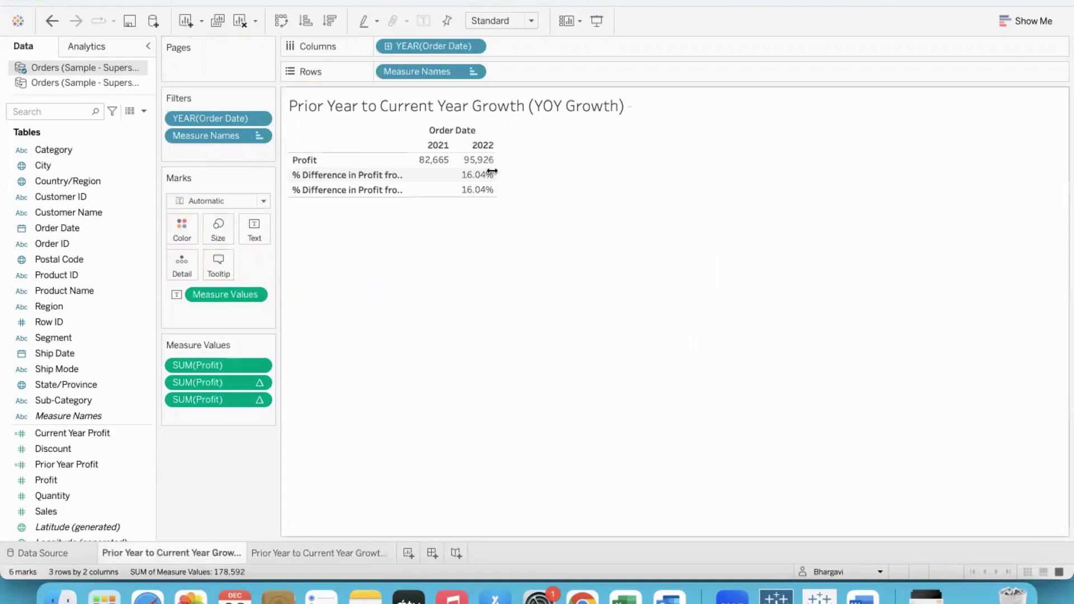
mouse_move(468, 169)
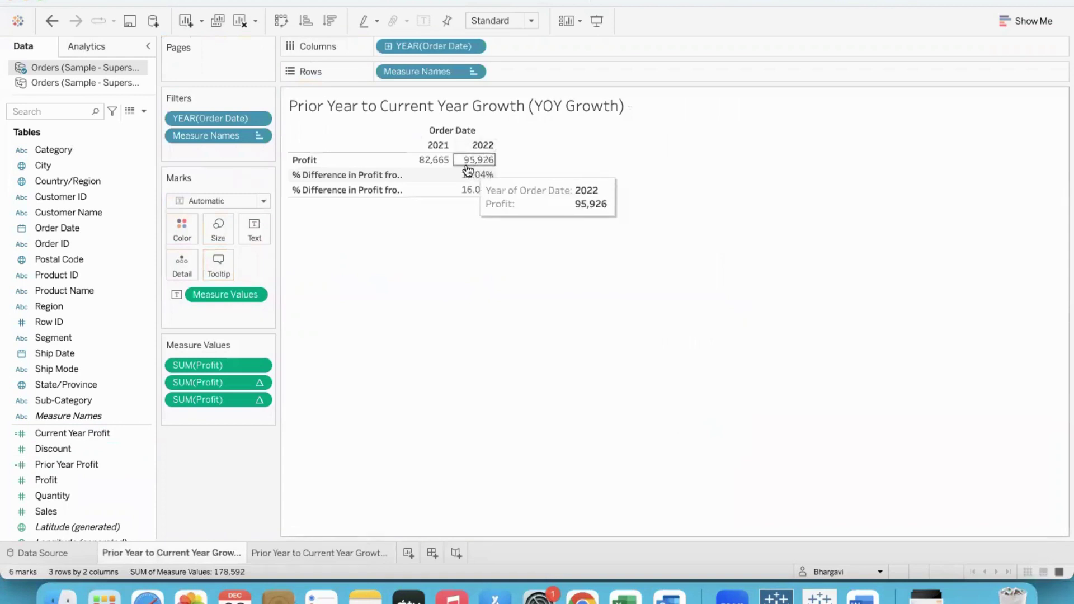
click(287, 553)
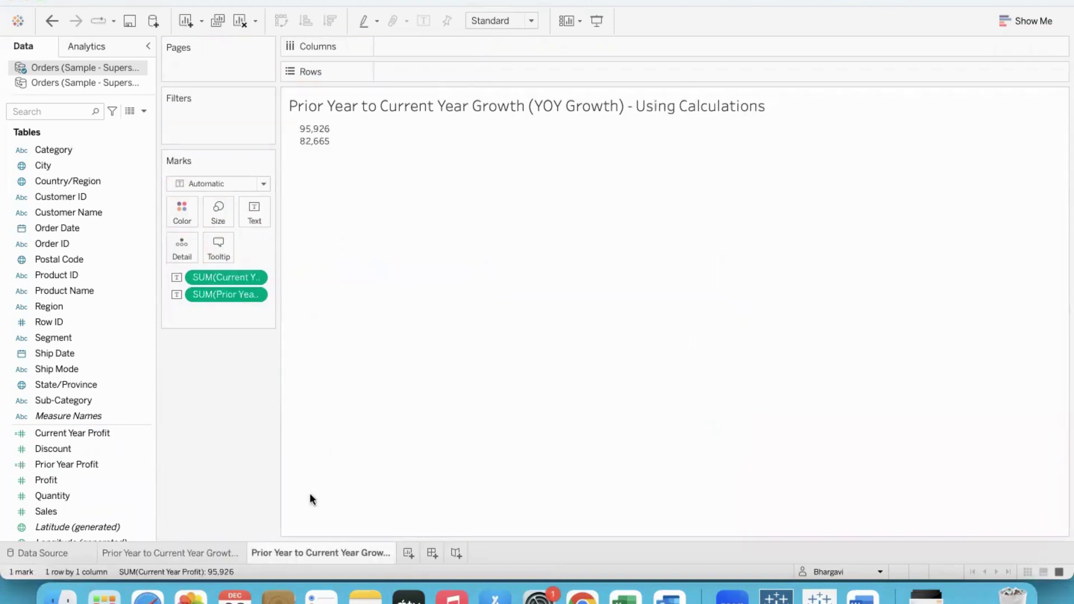
click(206, 551)
mouse_move(429, 168)
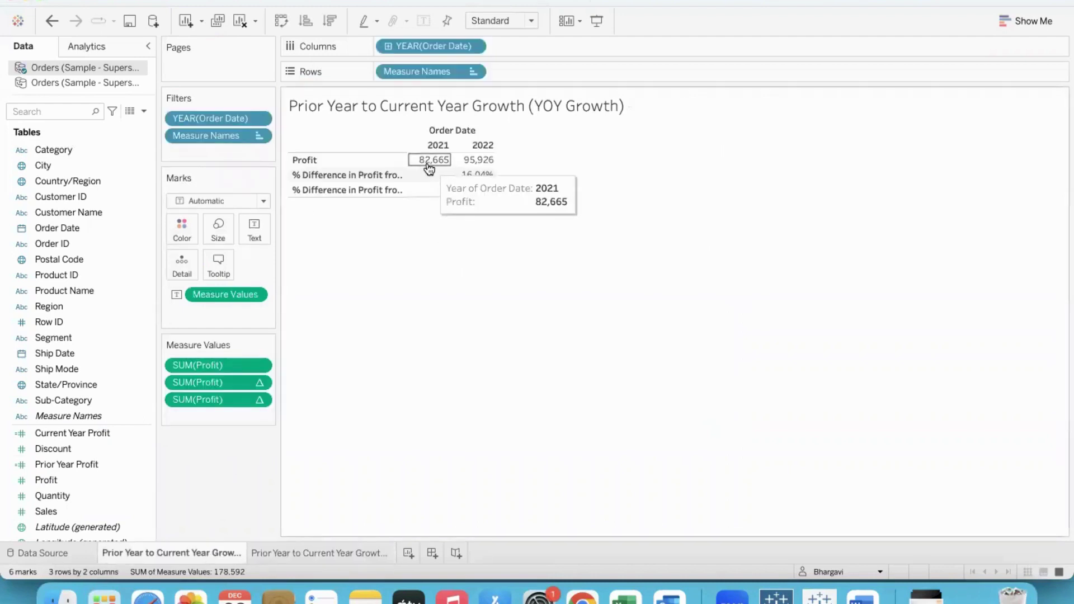
click(316, 544)
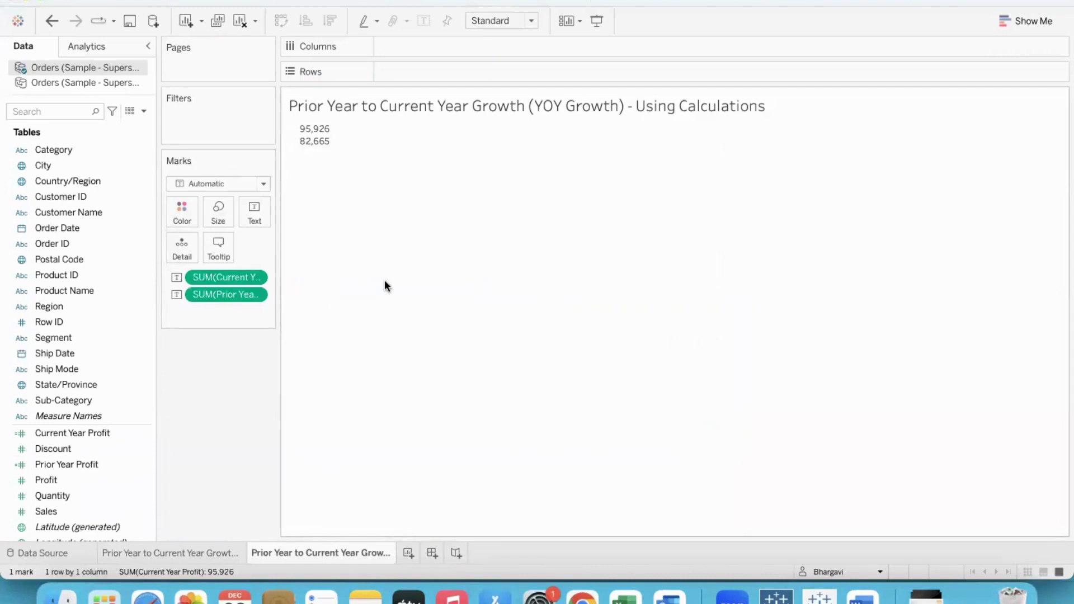
Create a new calculated field named 'Growth %'.
click(361, 2)
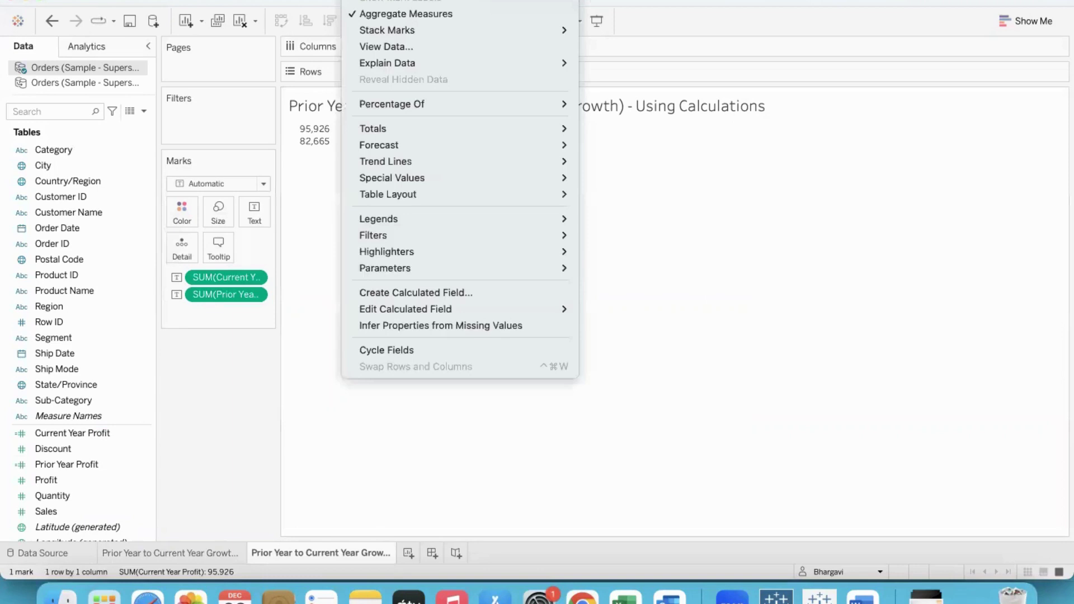
click(431, 291)
text(Grwo)
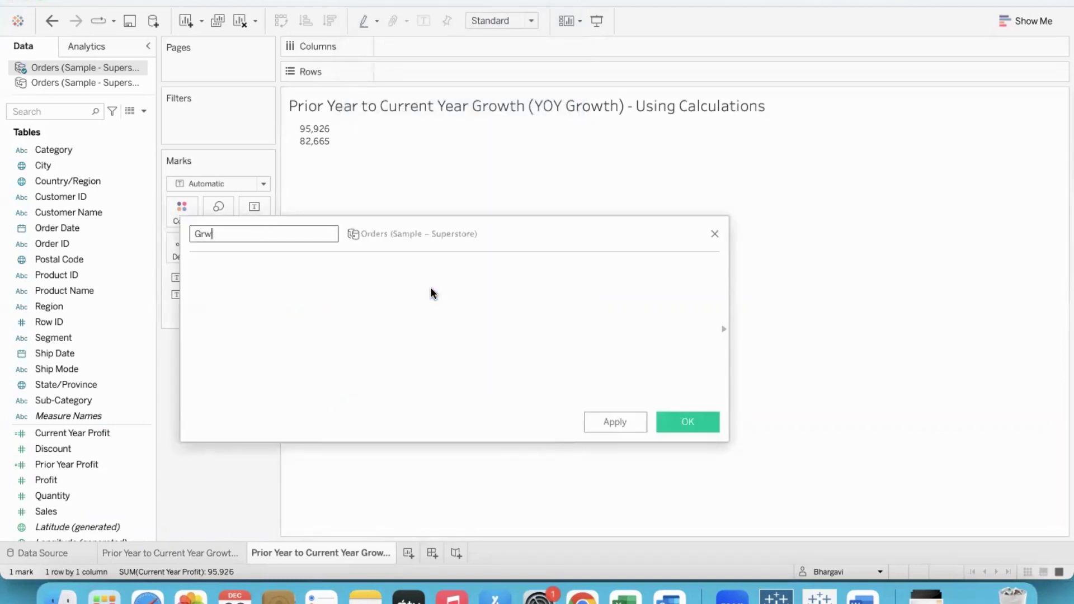
key(BackSpace)
text(owth %)
key(Tab)
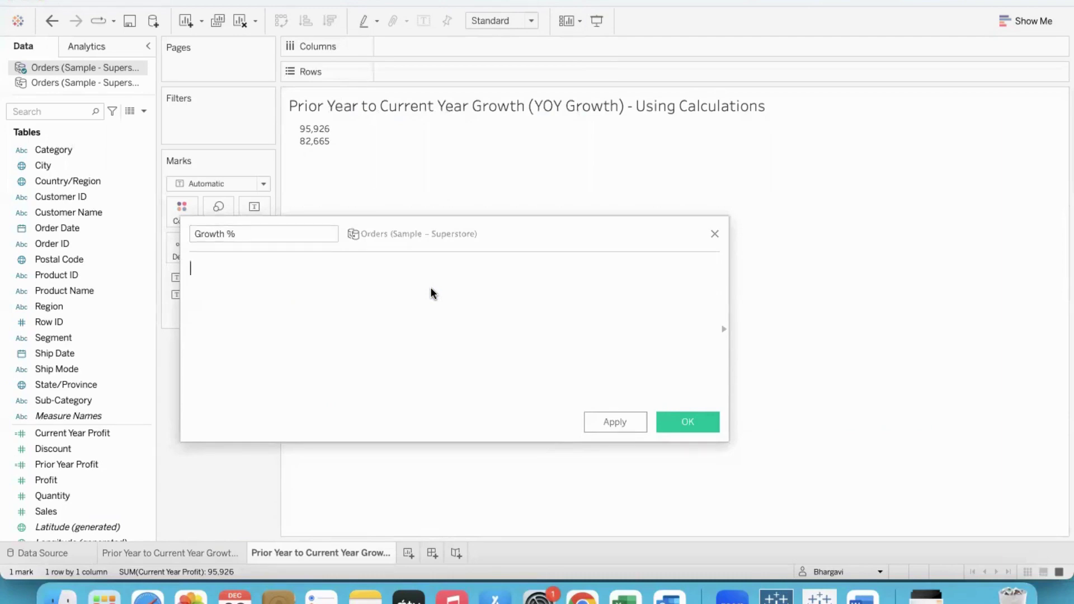
Start the formula with SUM([Prior Year Profit]), then erase it to start over.
text(sum)
key(Return)
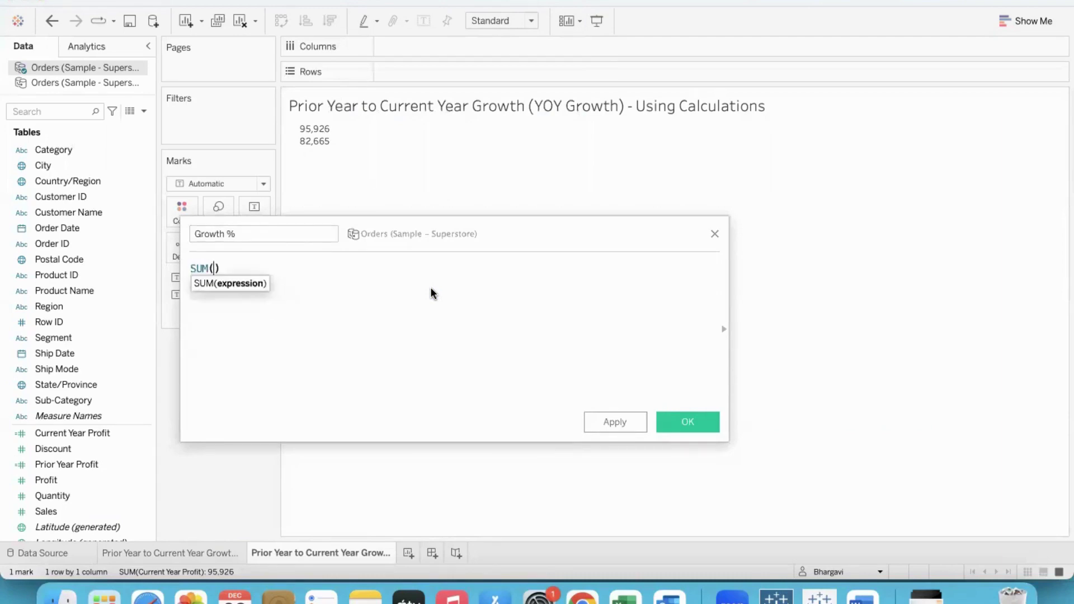
text([pri)
key(Return)
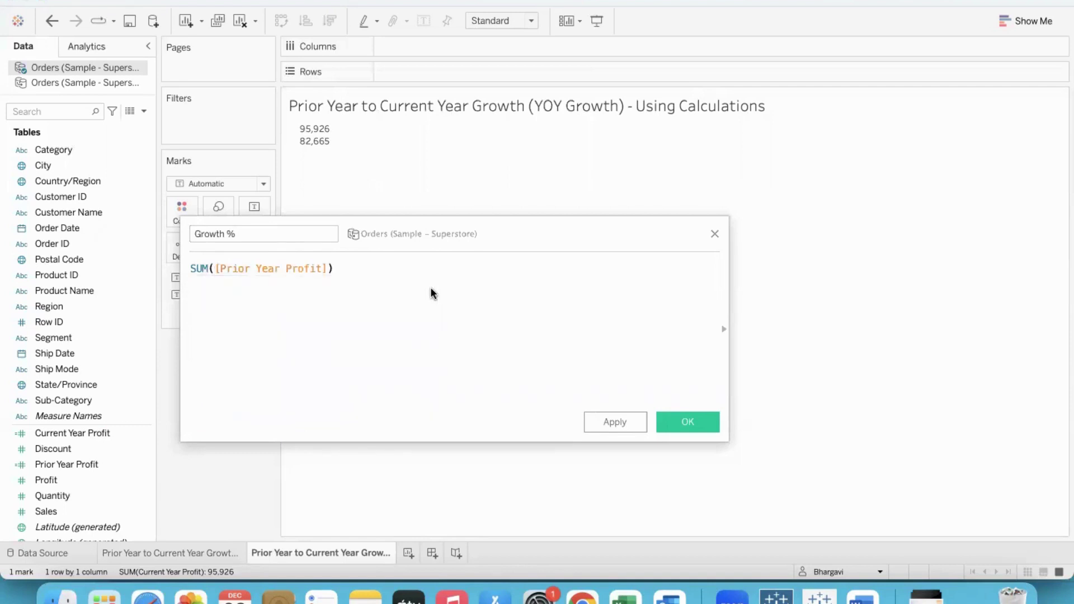
text(-)
key(BackSpace)
key(BackSpace)
key(BackSpace)
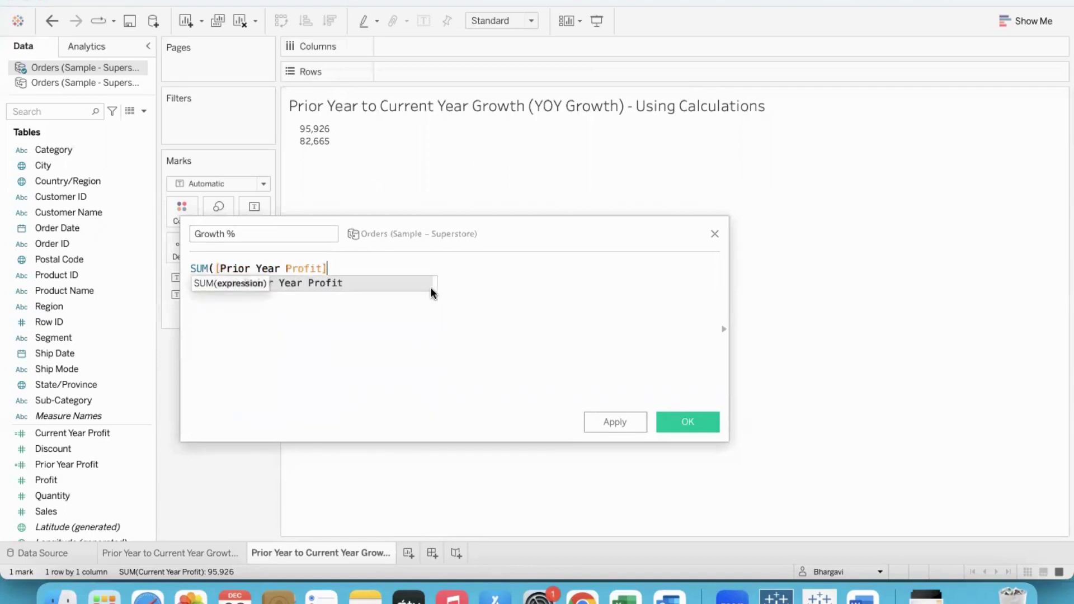
key(BackSpace)
key(BackSpace)
key(BackSpace)
key(BackSpace)
key(BackSpace)
key(BackSpace)
key(BackSpace)
key(BackSpace)
key(BackSpace)
key(BackSpace)
key(BackSpace)
key(BackSpace)
key(BackSpace)
key(BackSpace)
key(BackSpace)
key(BackSpace)
key(BackSpace)
key(BackSpace)
key(BackSpace)
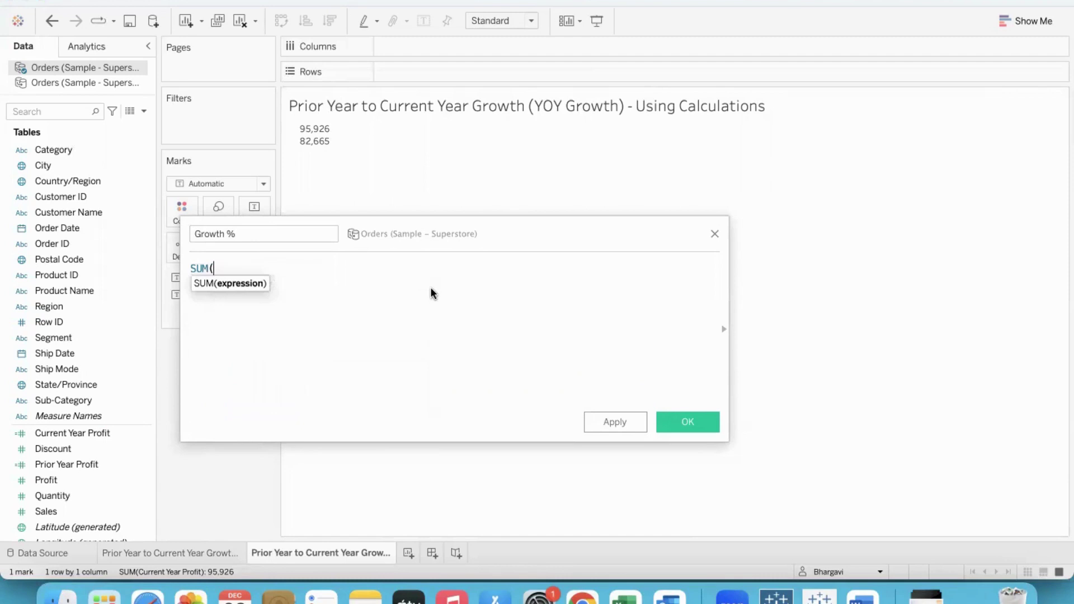
key(BackSpace)
key(BackSpace)
key(BackSpace)
key(BackSpace)
Enter SUM([Current Year Profit]) - SUM([Prior Year Profit]) as the formula.
text(sum)
key(Return)
text(cu)
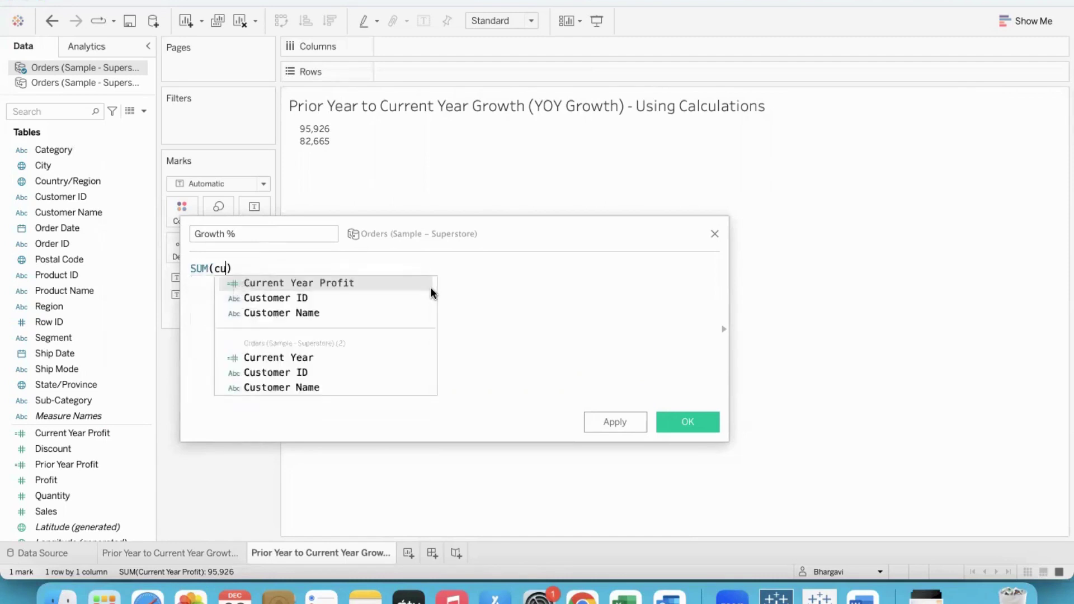
text(rre)
key(Return)
key(Right)
text(-)
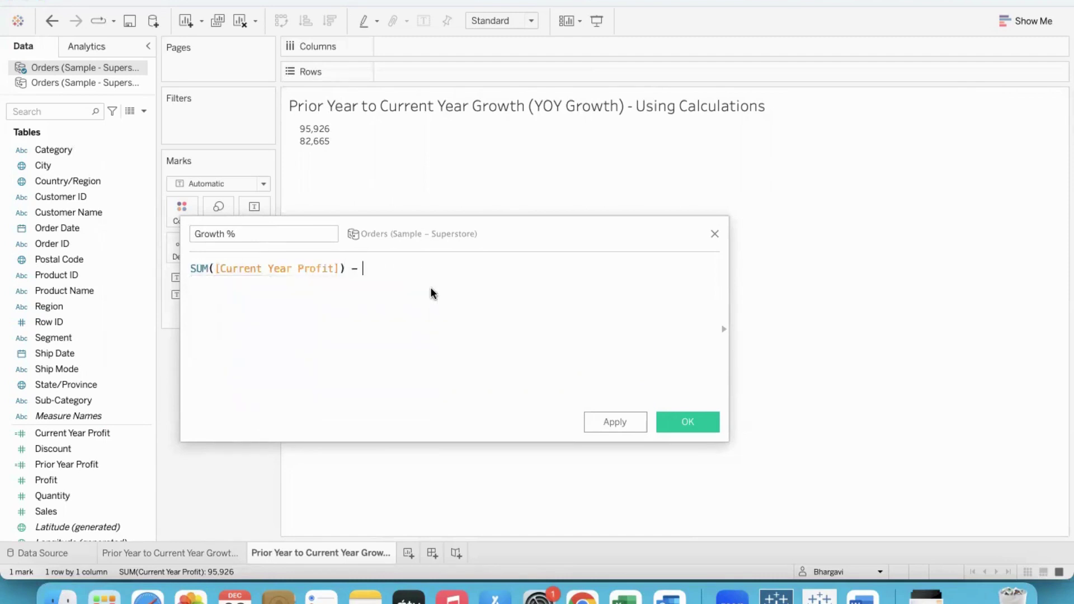
text( sum)
key(Return)
text(pri)
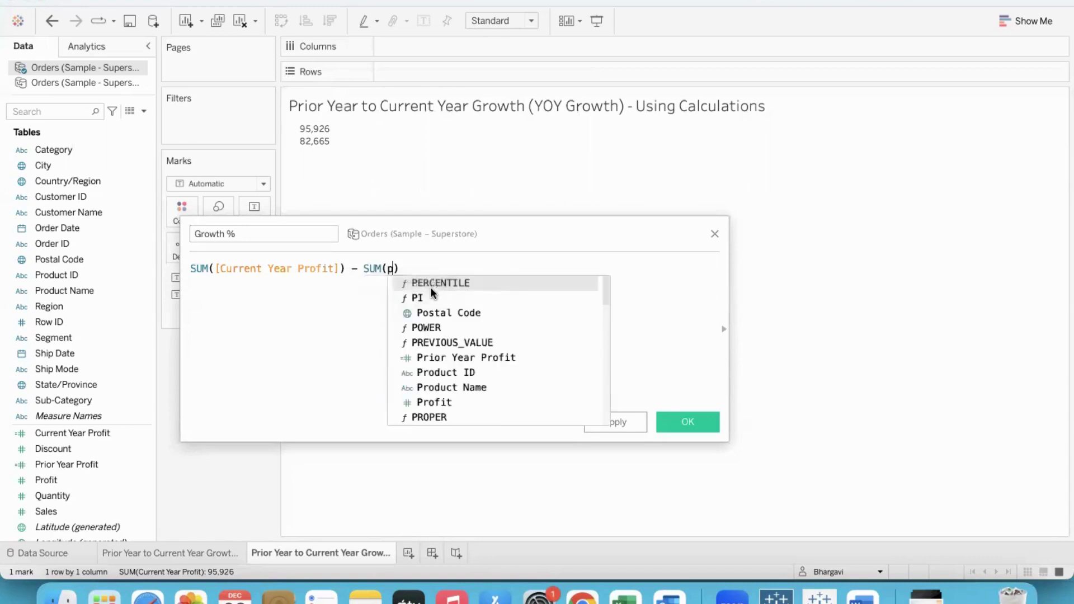
key(Return)
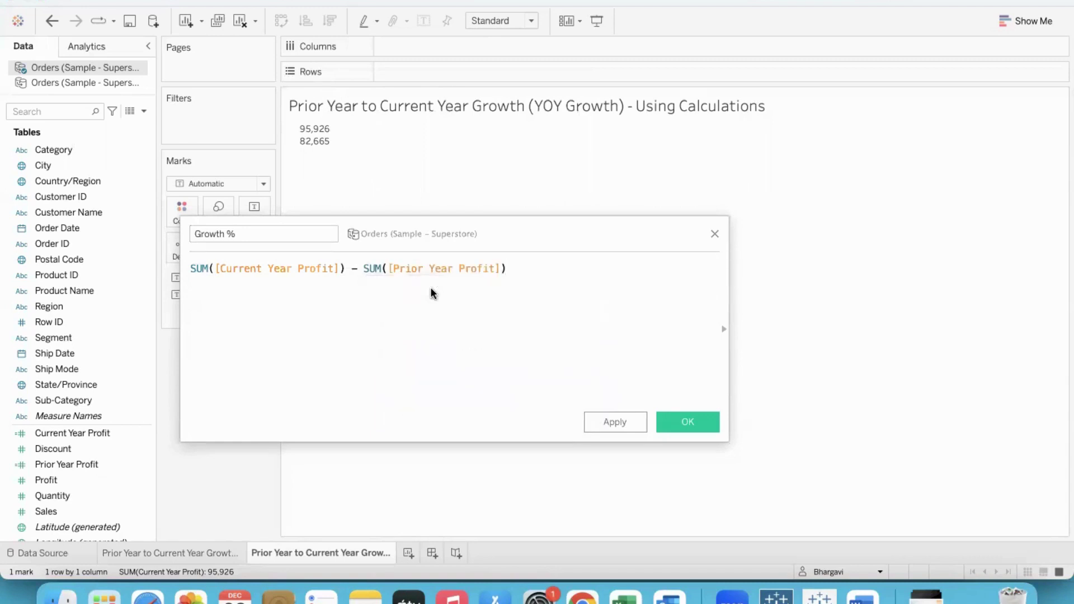
text())
Wrap the difference in parentheses and divide it by SUM([Prior Year Profit]).
click(189, 269)
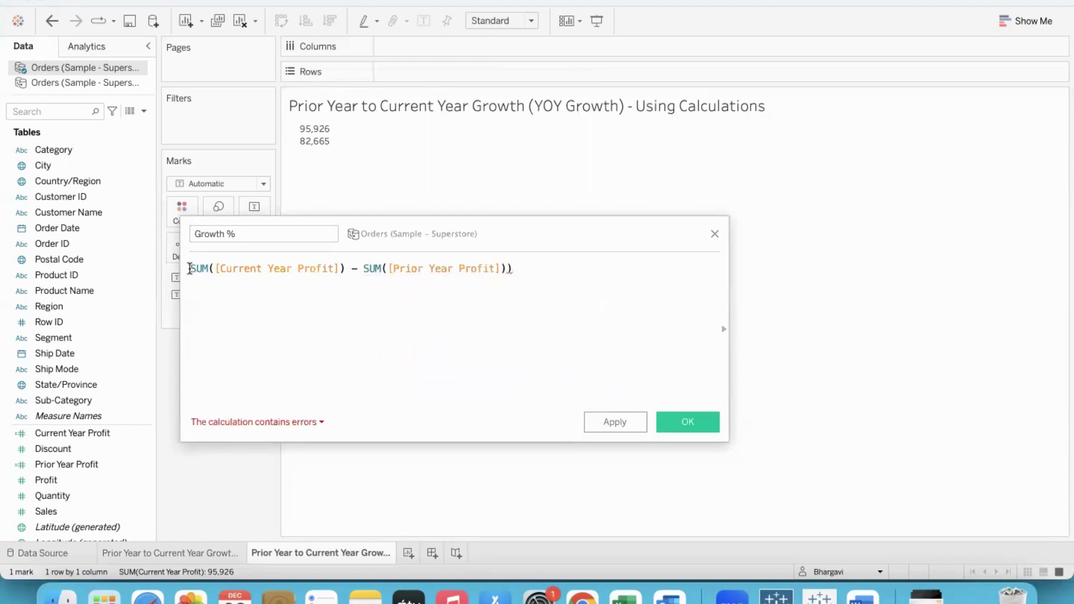
text(()
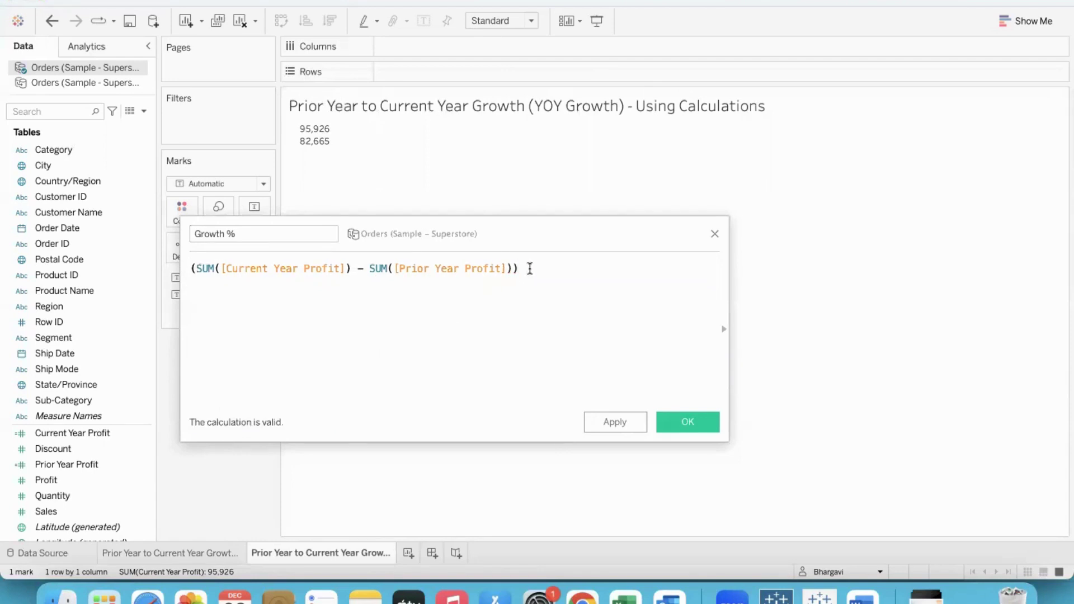
text(/SUM(pri)
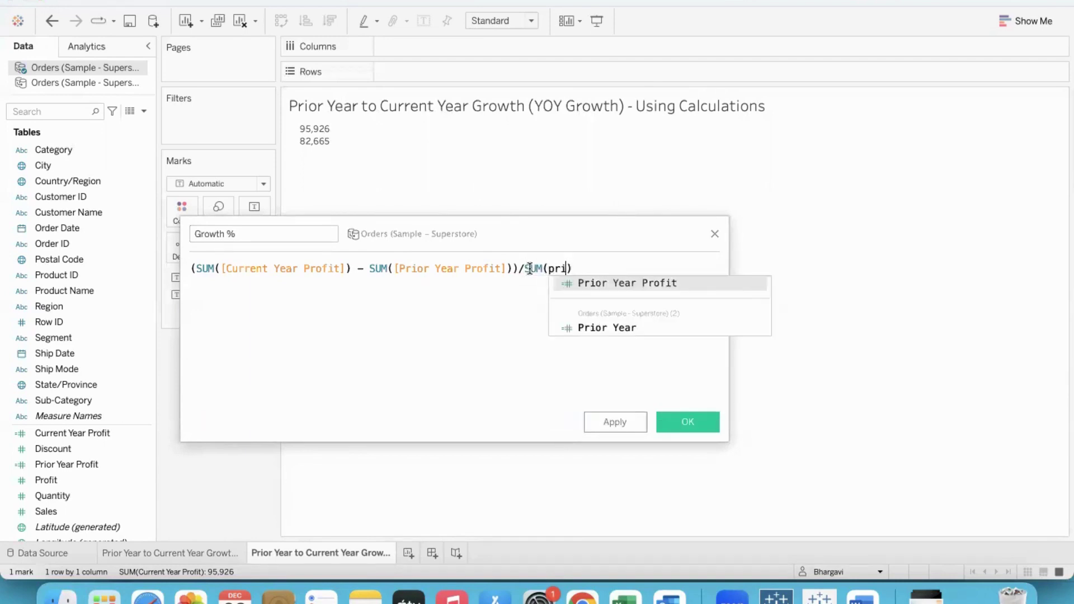
key(Return)
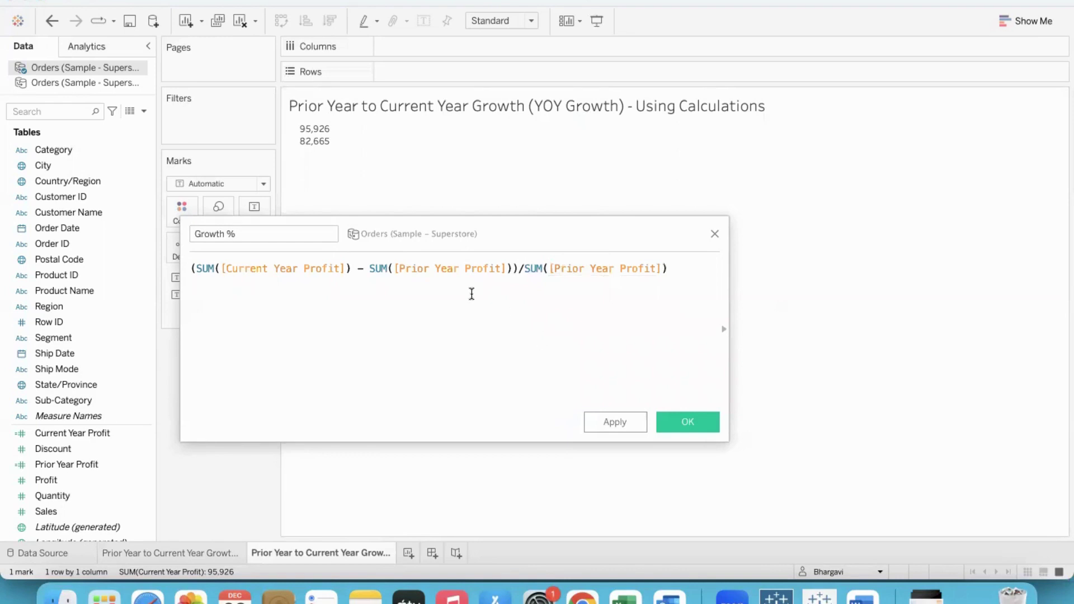
click(356, 269)
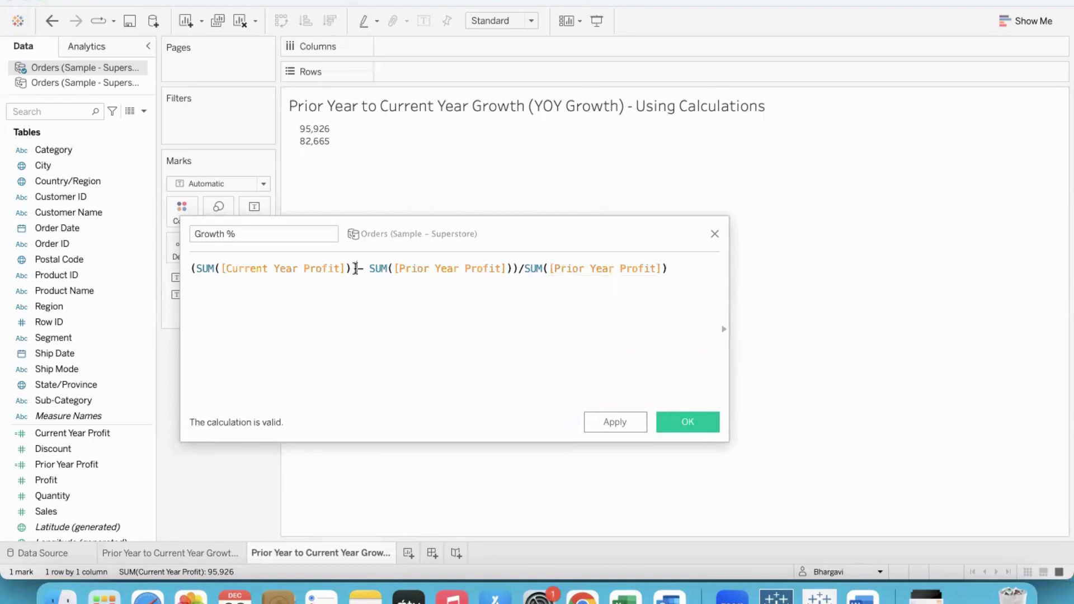
double_click(521, 269)
click(673, 272)
key(Return)
text(BODMAS)
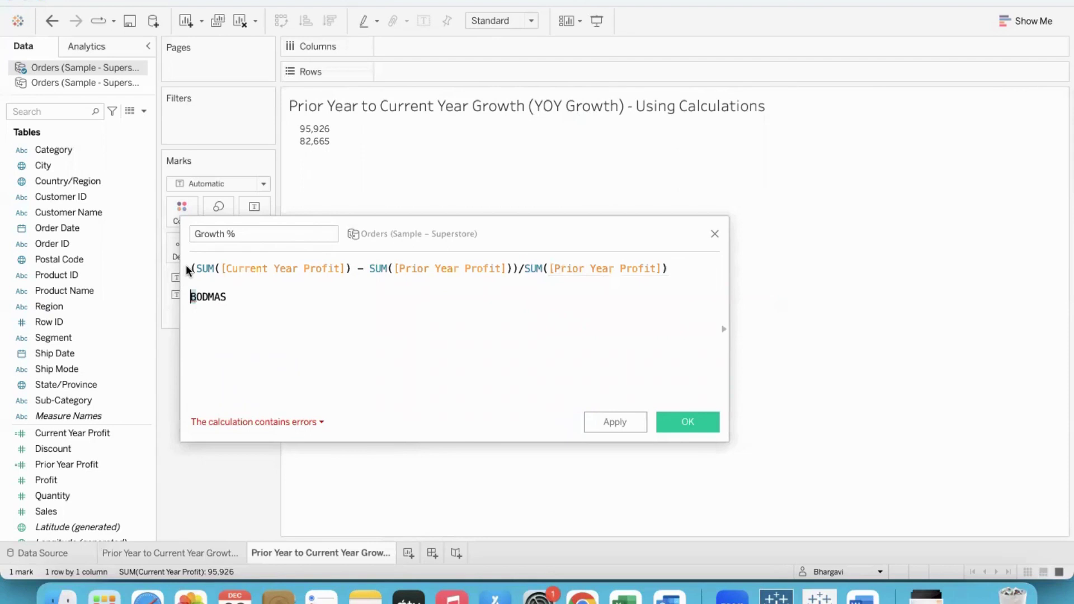
drag(191, 269, 518, 263)
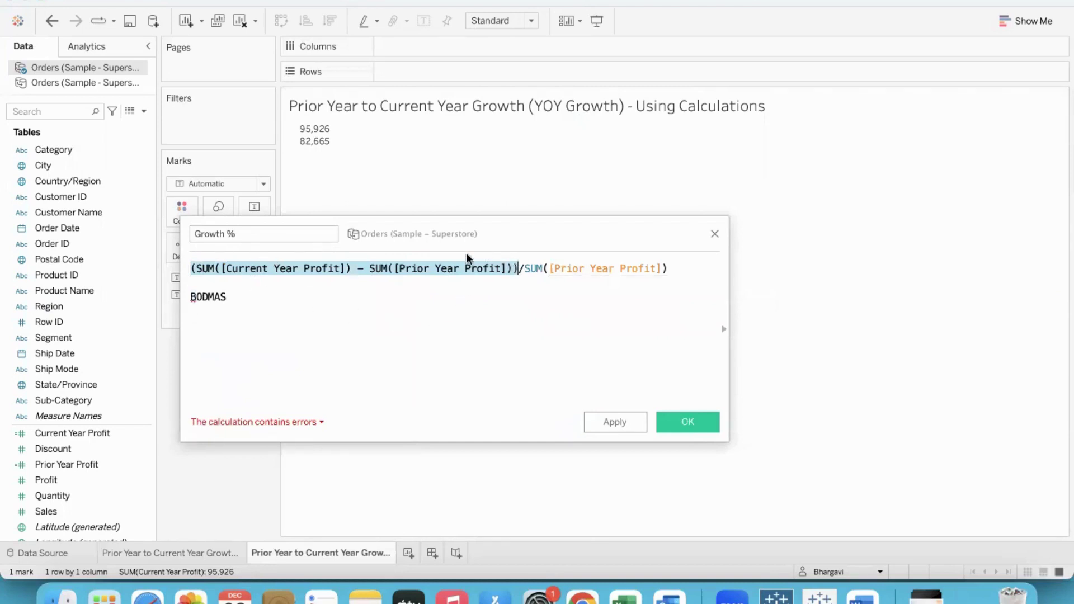
drag(689, 275, 524, 271)
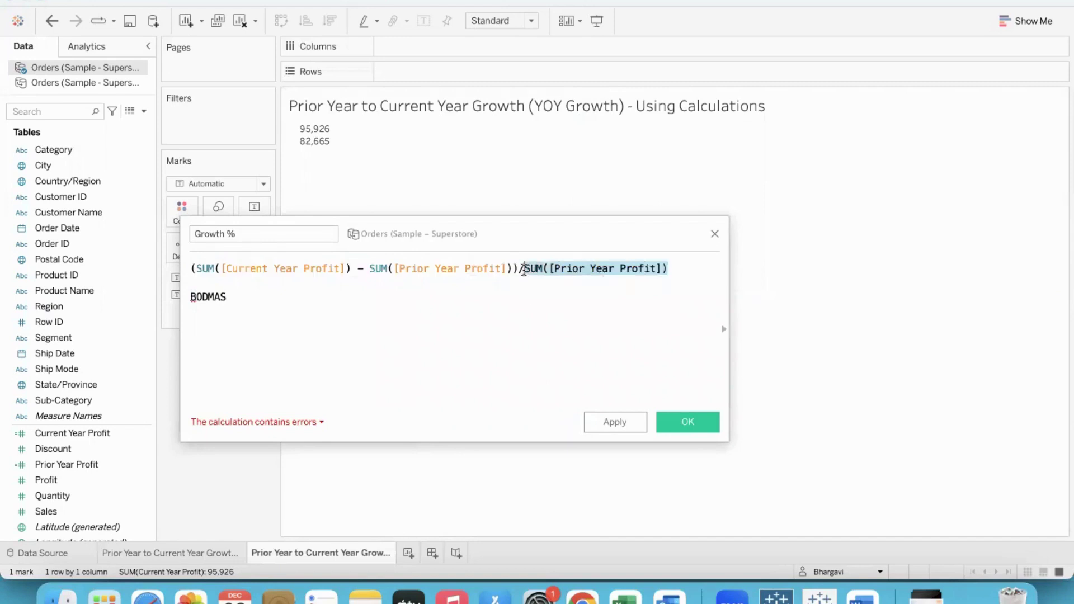
click(455, 305)
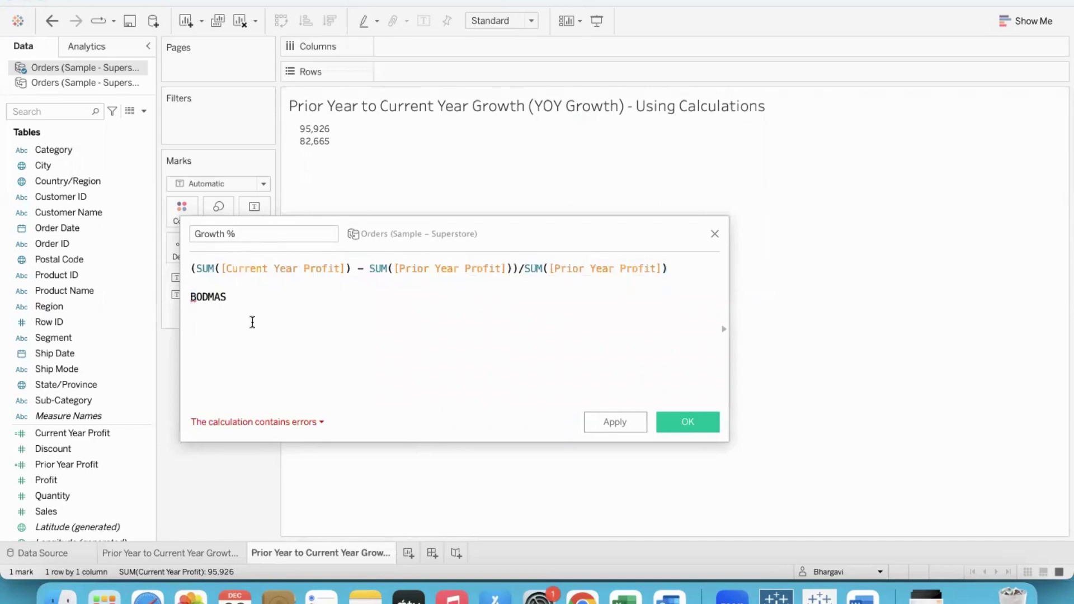
click(514, 268)
text())
click(207, 296)
drag(369, 268, 689, 268)
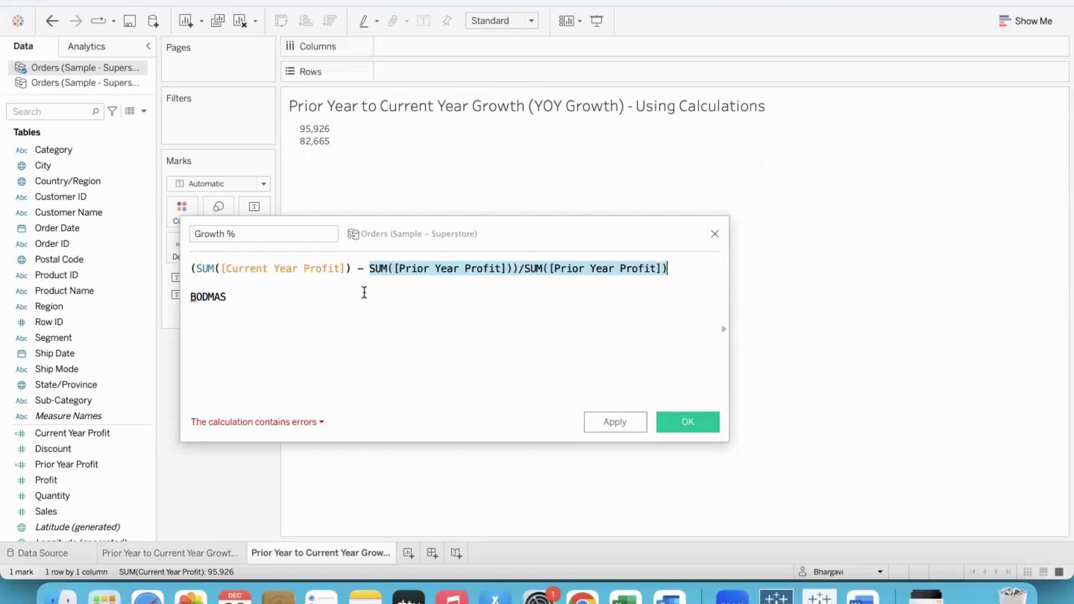
click(461, 307)
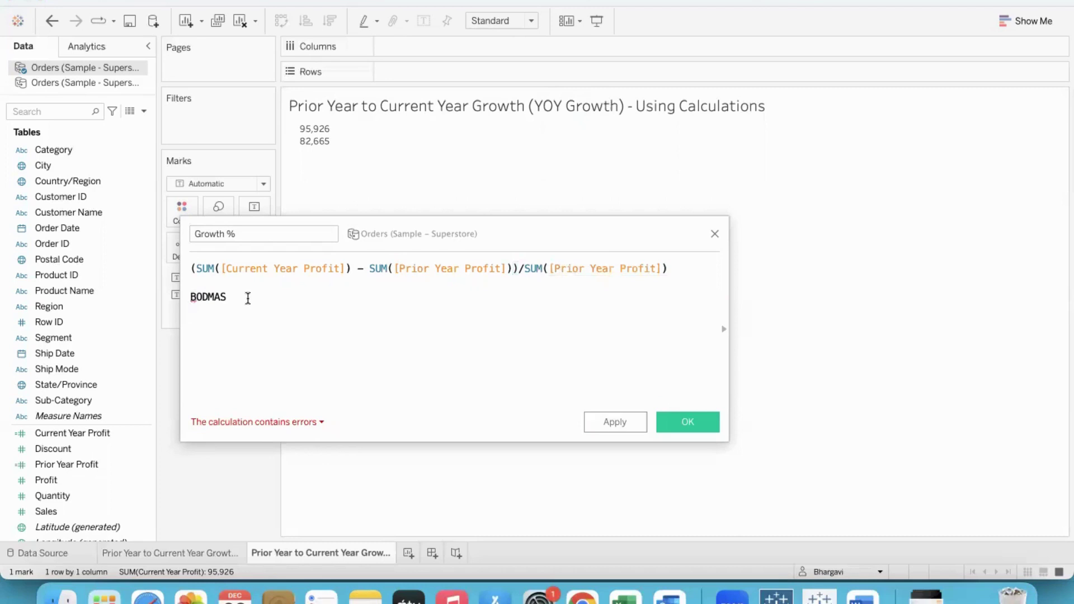
click(199, 309)
drag(519, 268, 174, 264)
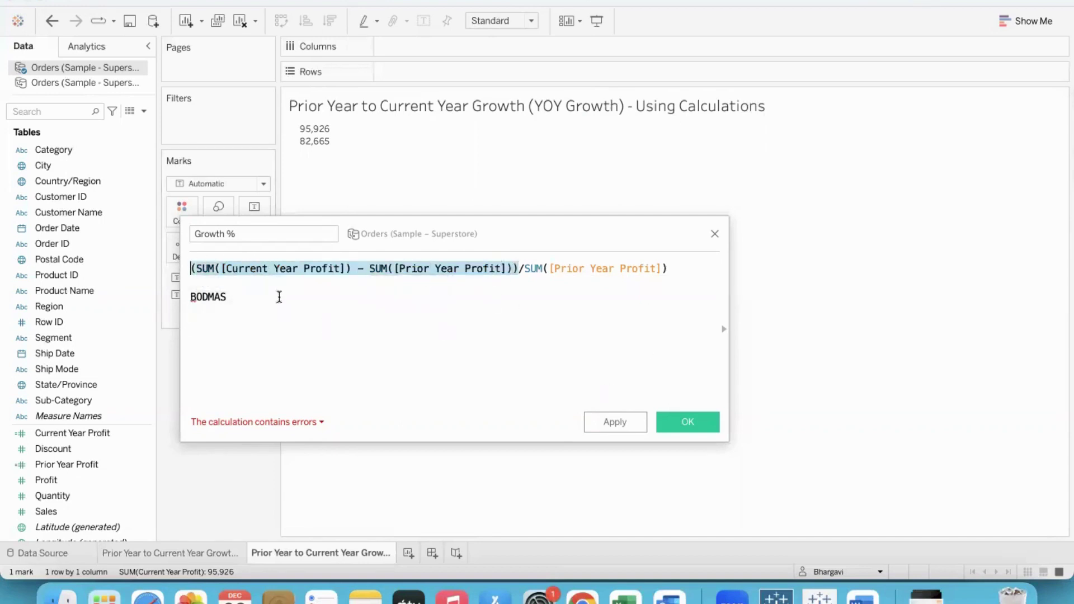
click(191, 297)
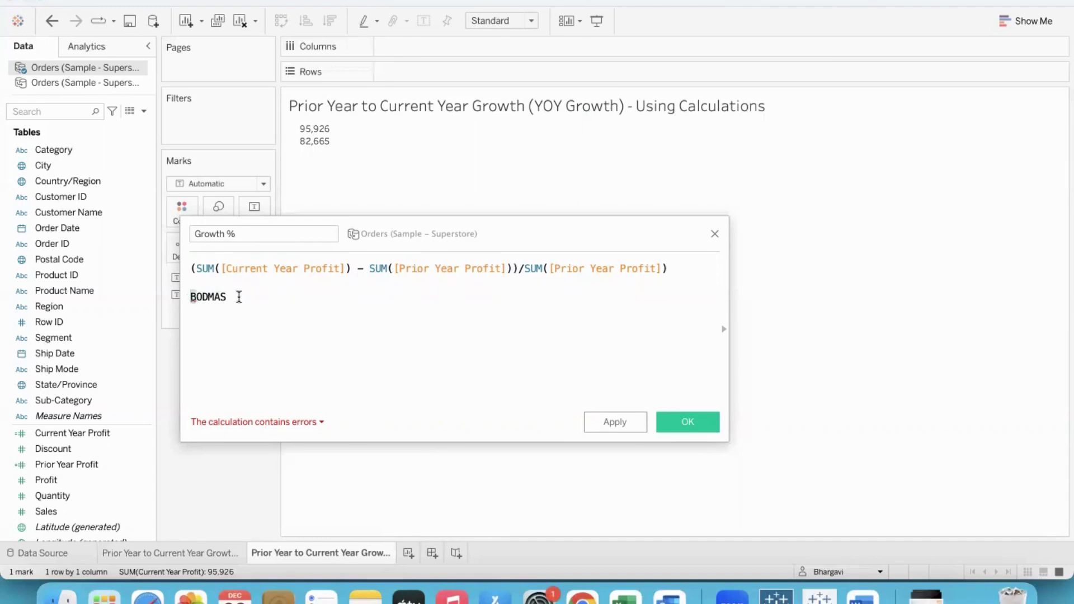
drag(239, 297, 183, 294)
key(BackSpace)
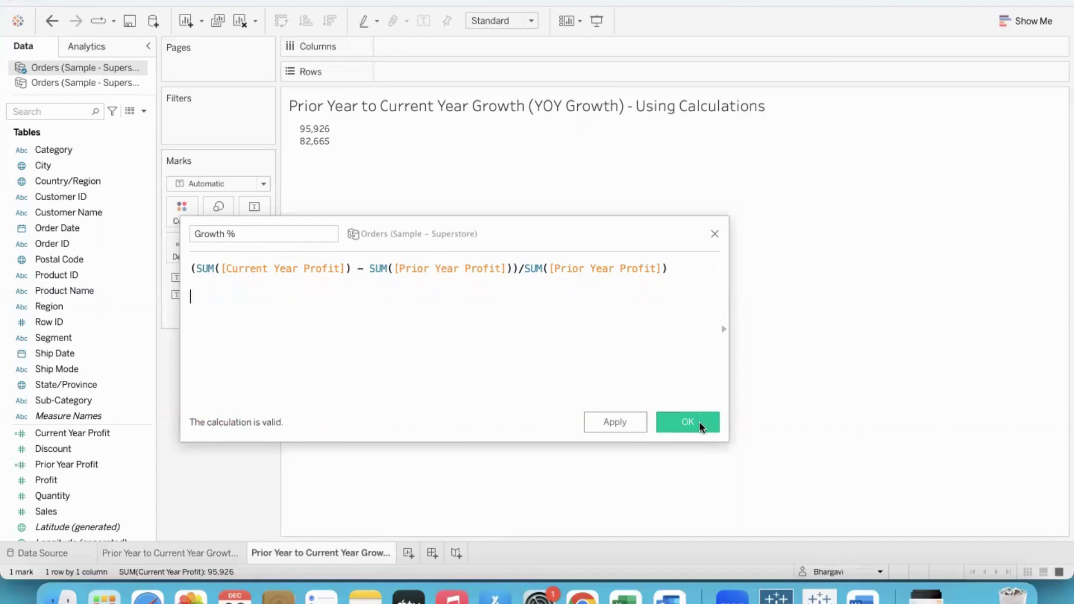
Save the Growth % calculation and add it to the Text marks, showing 0.1604.
click(306, 235)
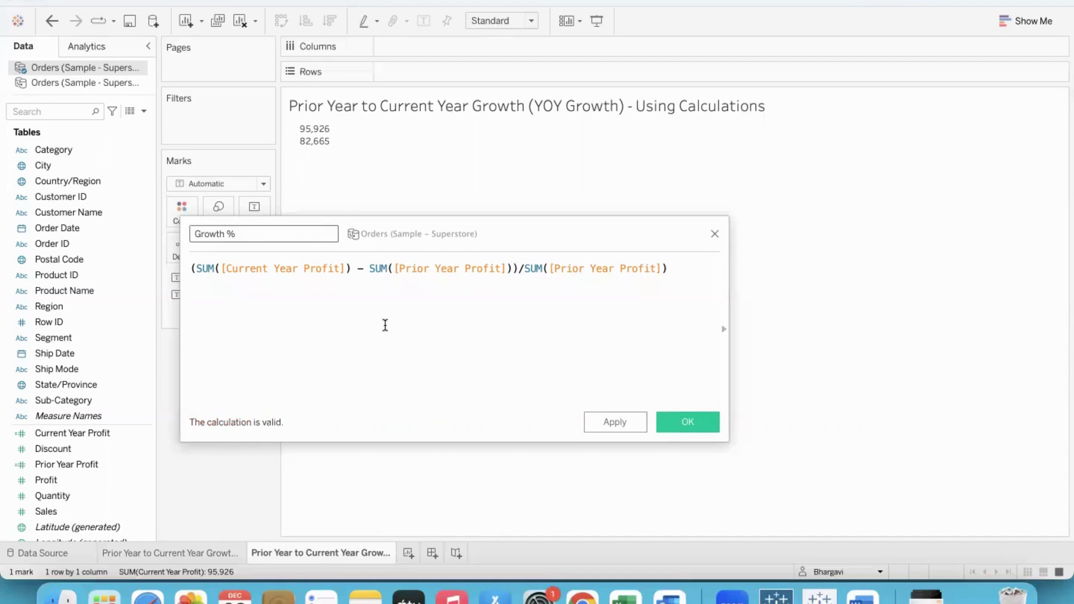
click(684, 423)
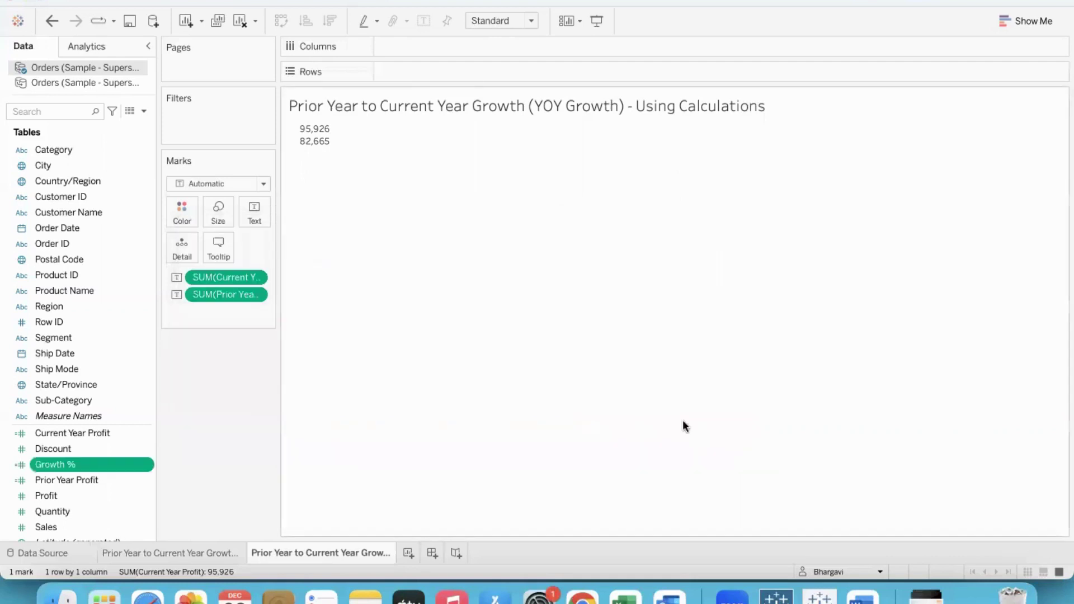
drag(83, 464, 217, 314)
drag(255, 217, 255, 215)
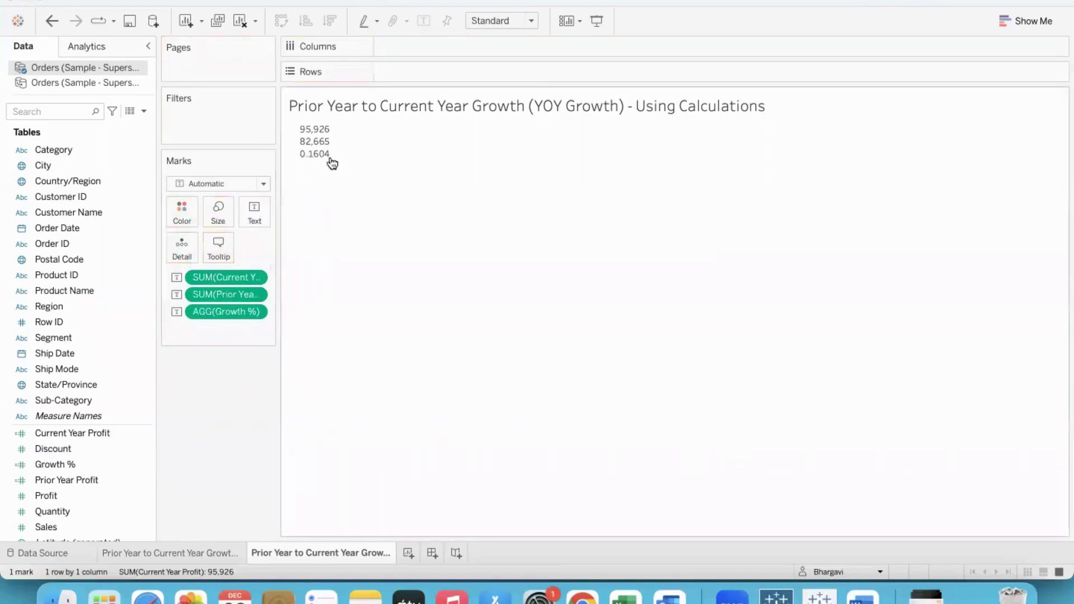
Compare 0.1604 against the quick table calculation sheet's 16.04%.
click(200, 551)
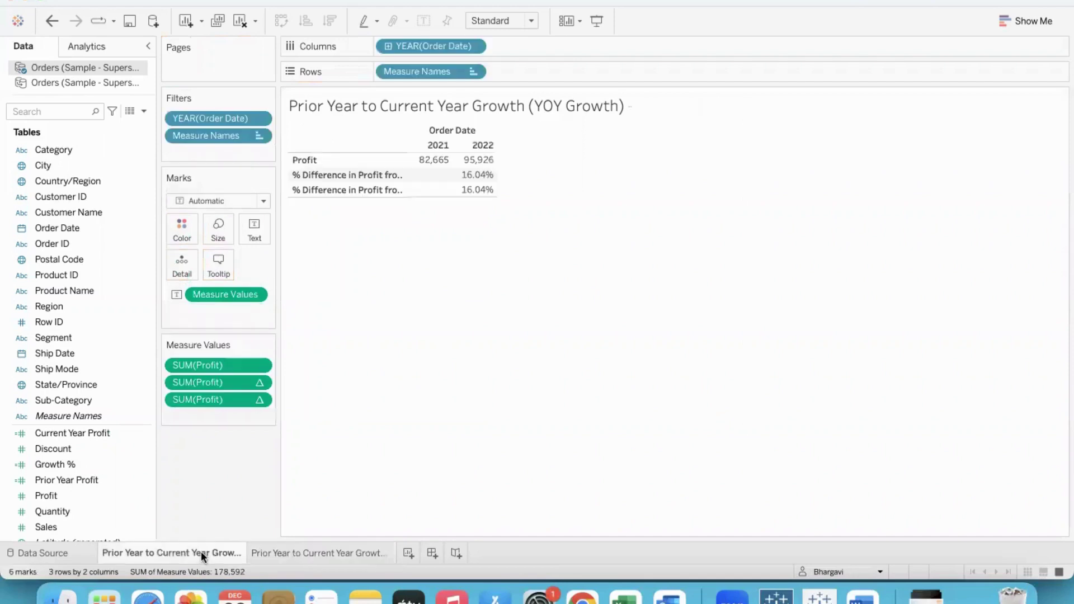
mouse_move(477, 186)
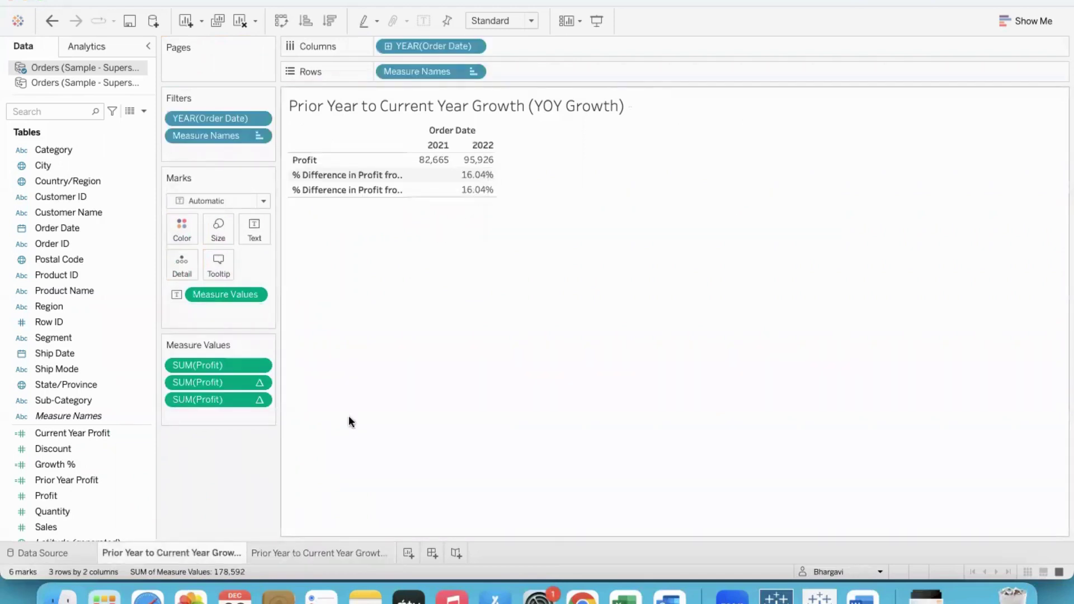
click(319, 553)
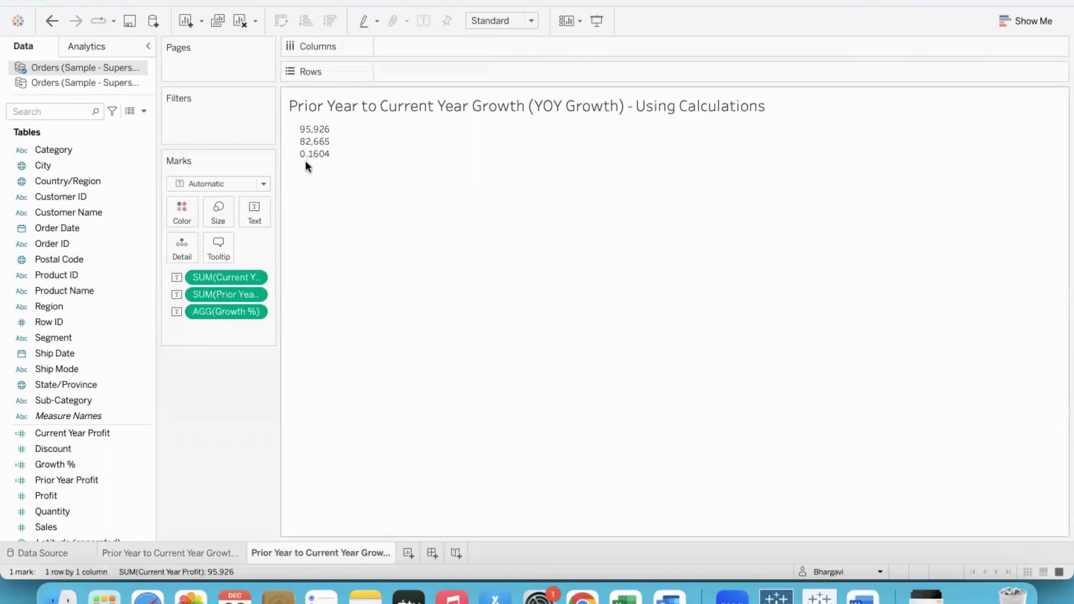
Format AGG(Growth %) as a percentage with 2 decimals so it reads 16.04%.
mouse_move(327, 165)
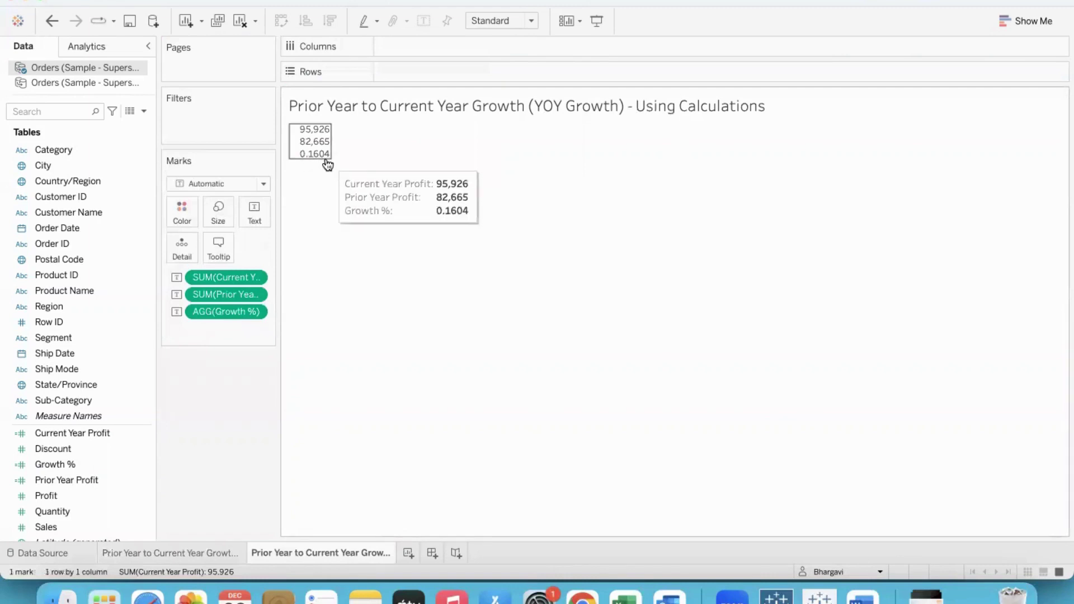
right_click(328, 158)
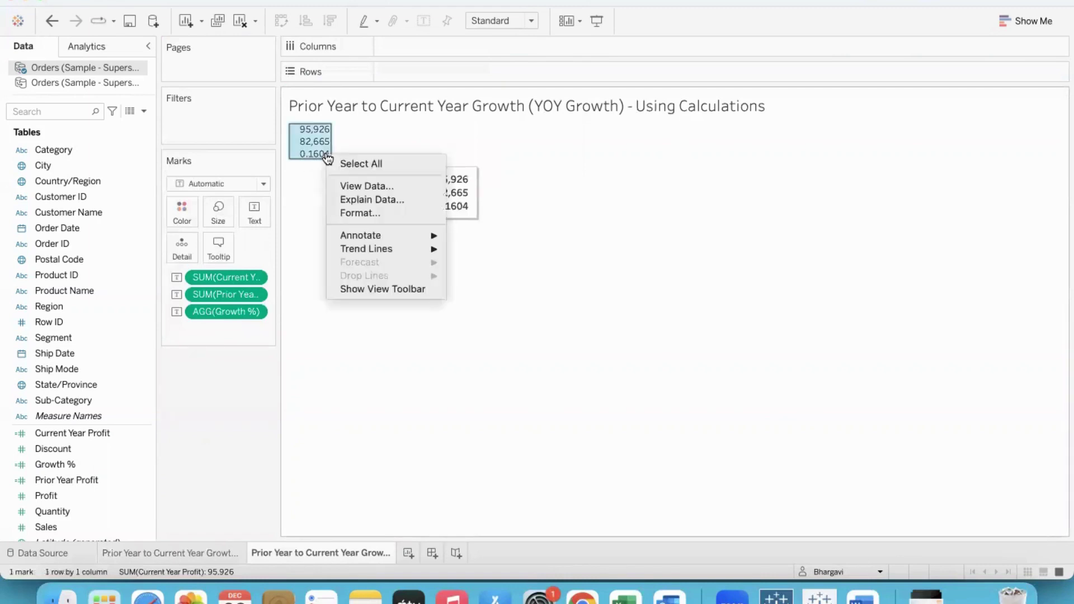
click(367, 207)
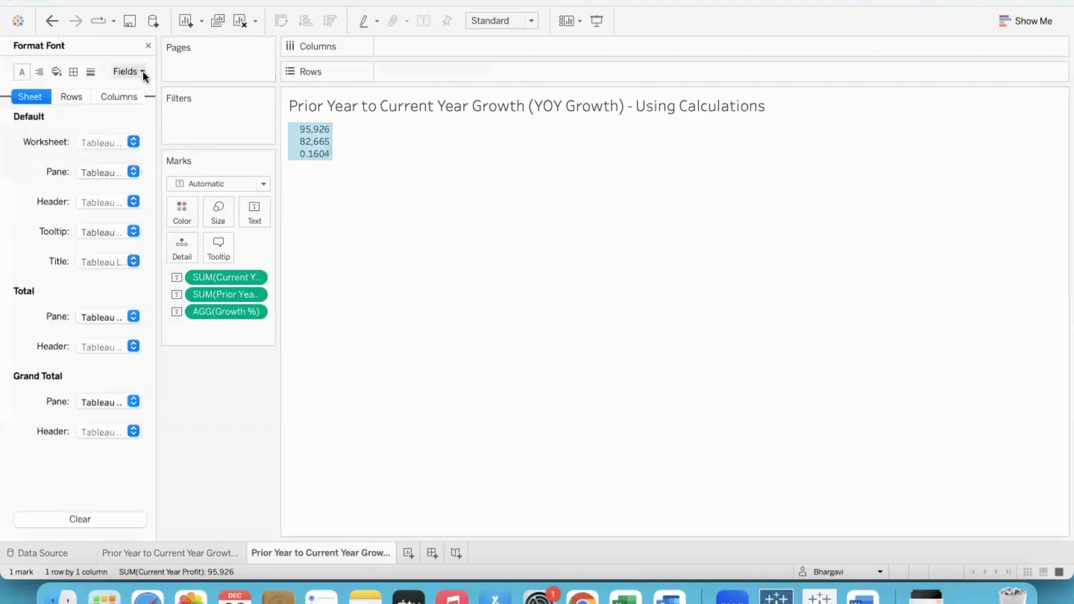
click(140, 71)
click(150, 112)
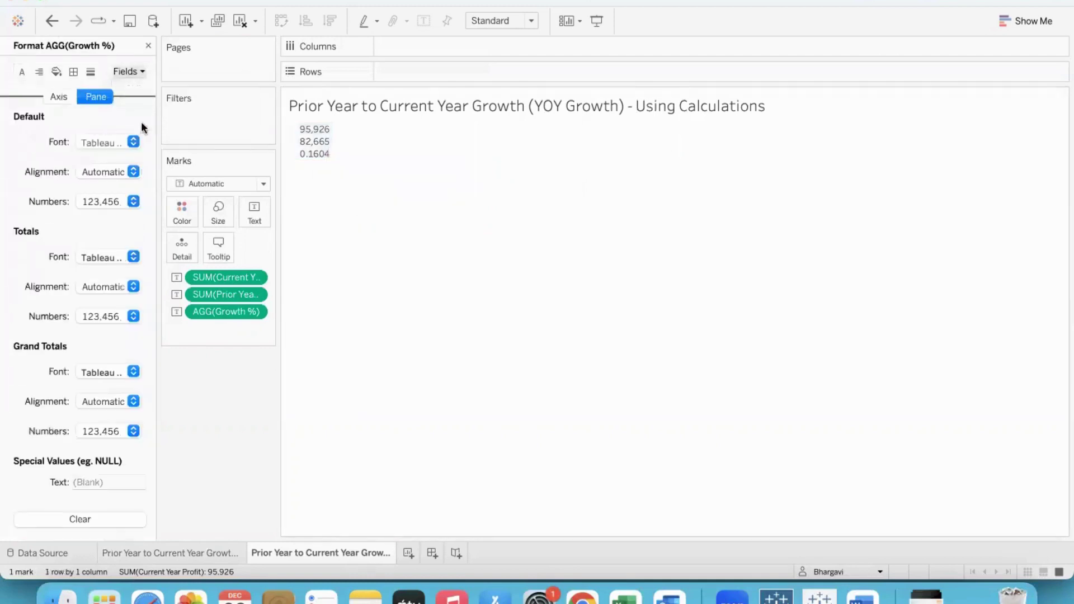
click(133, 202)
click(126, 303)
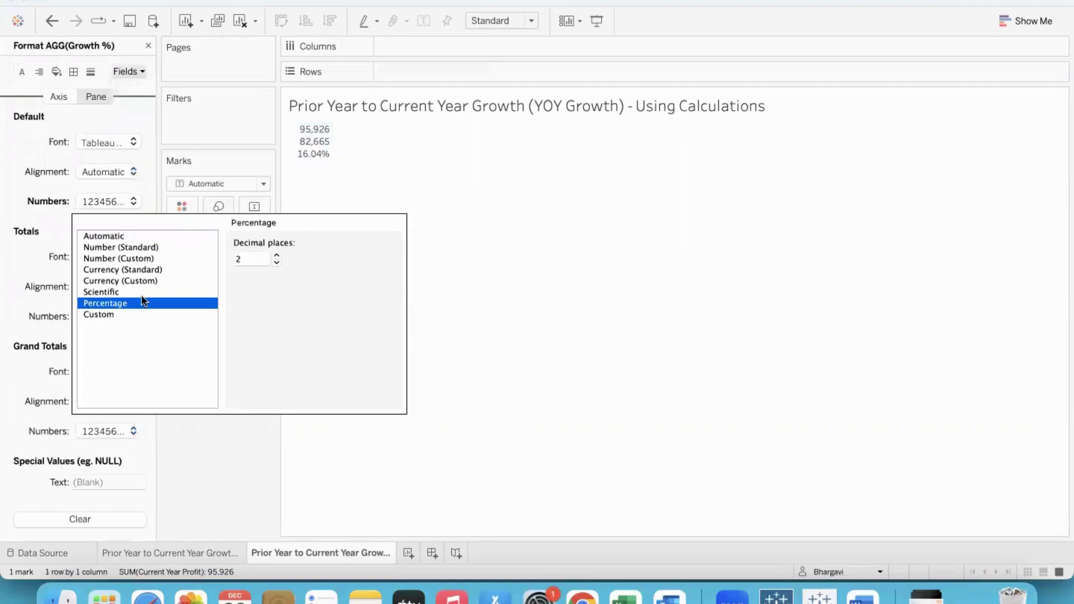
mouse_move(307, 159)
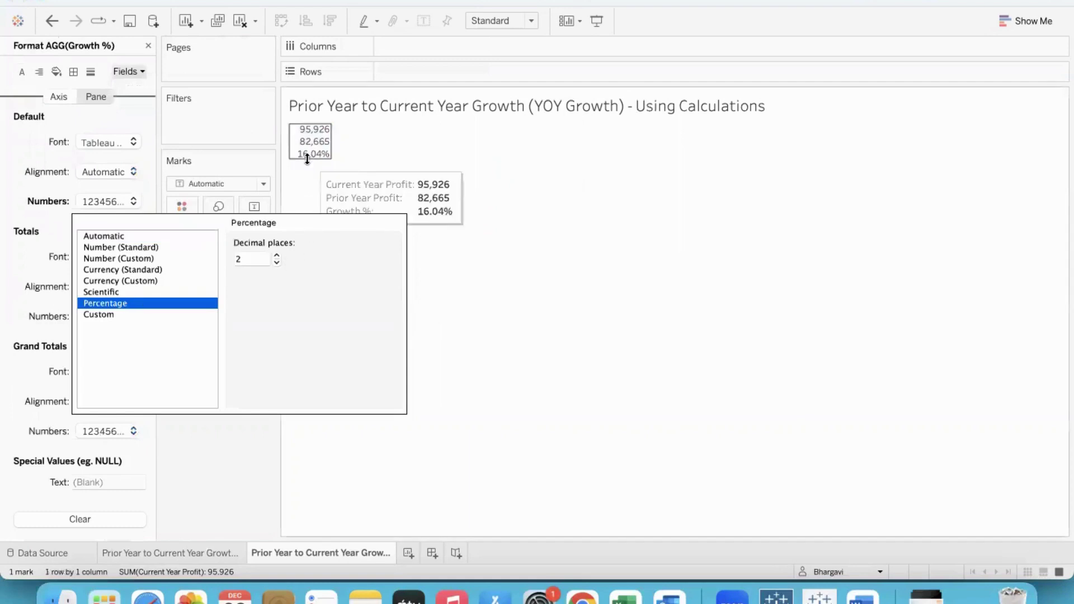
click(494, 288)
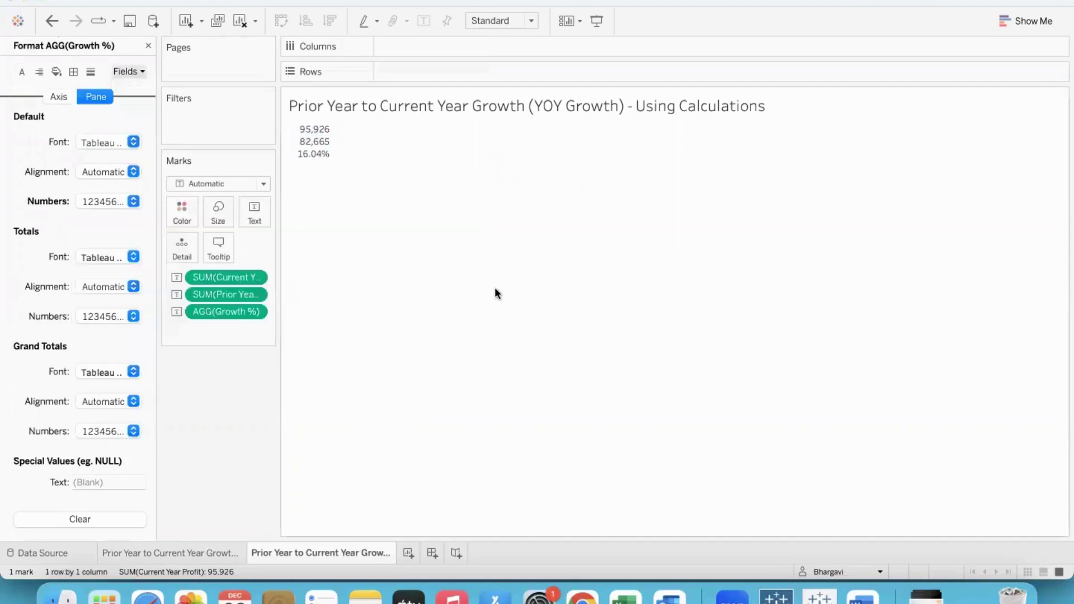
click(148, 46)
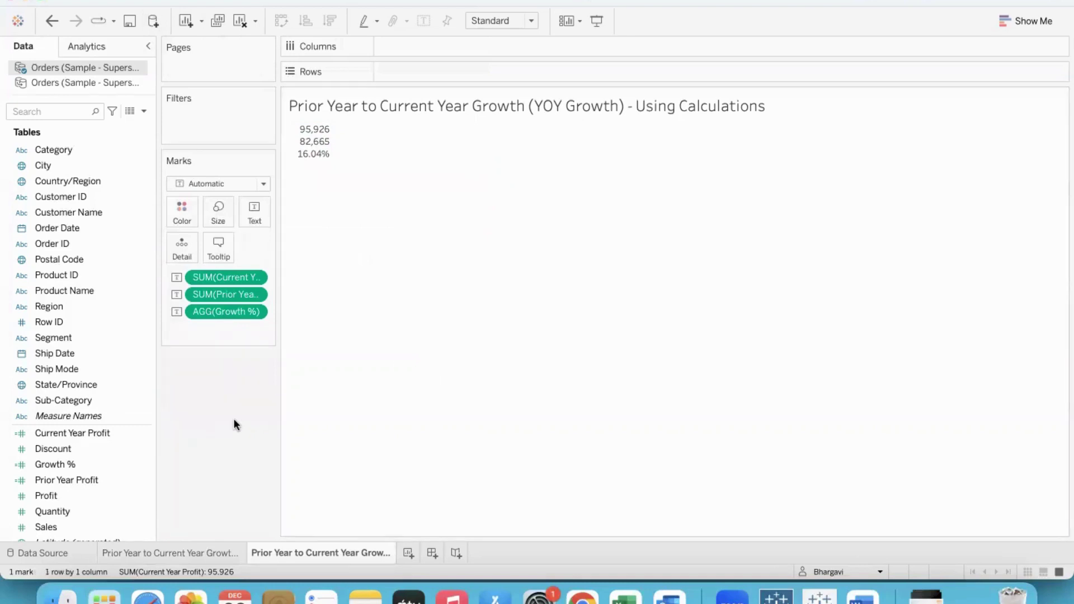
Turn the view into a Measure Names table, adding Prior Year Profit and Growth % to Measure Values.
right_click(102, 417)
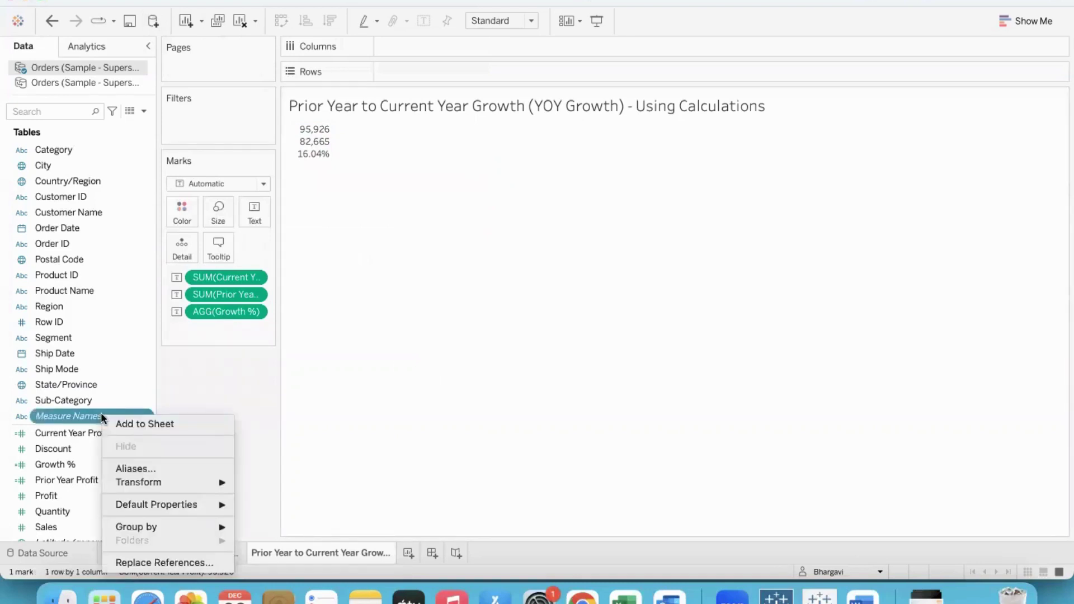
click(207, 422)
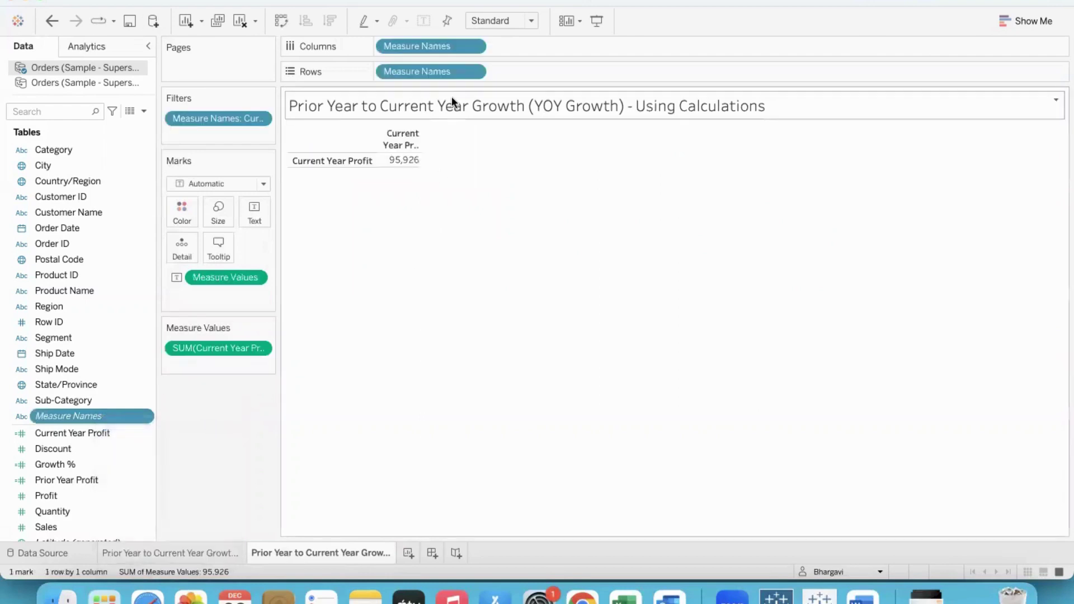
drag(431, 48, 593, 135)
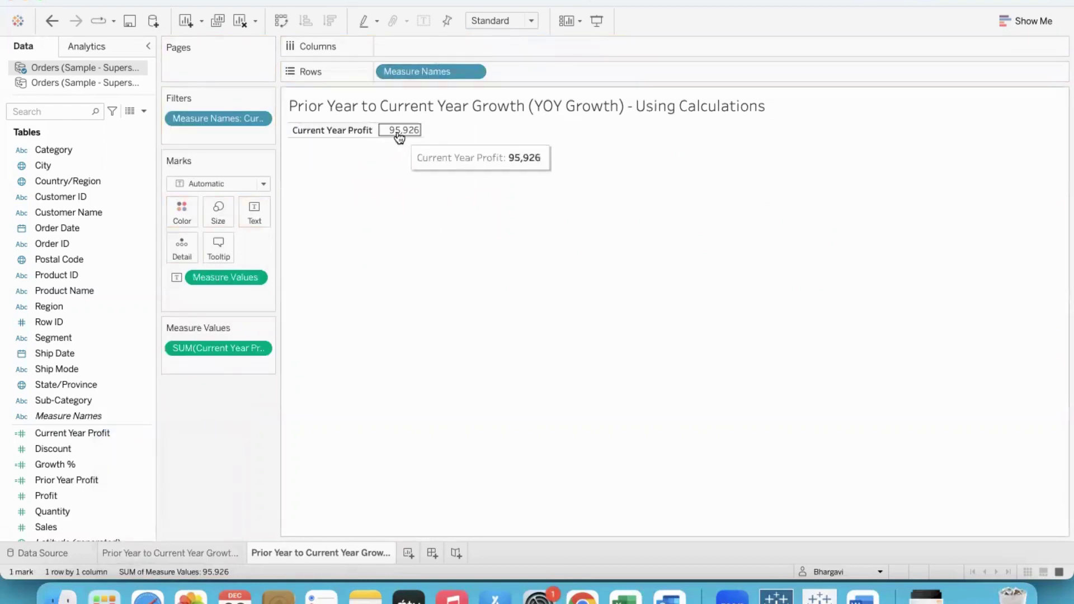
drag(75, 479, 219, 341)
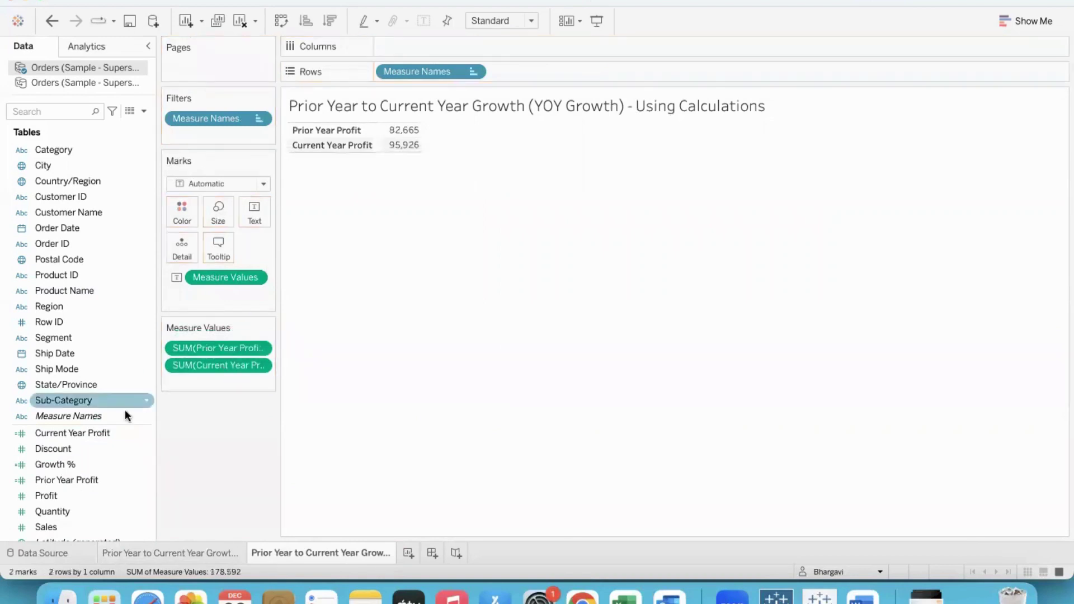
drag(66, 464, 219, 380)
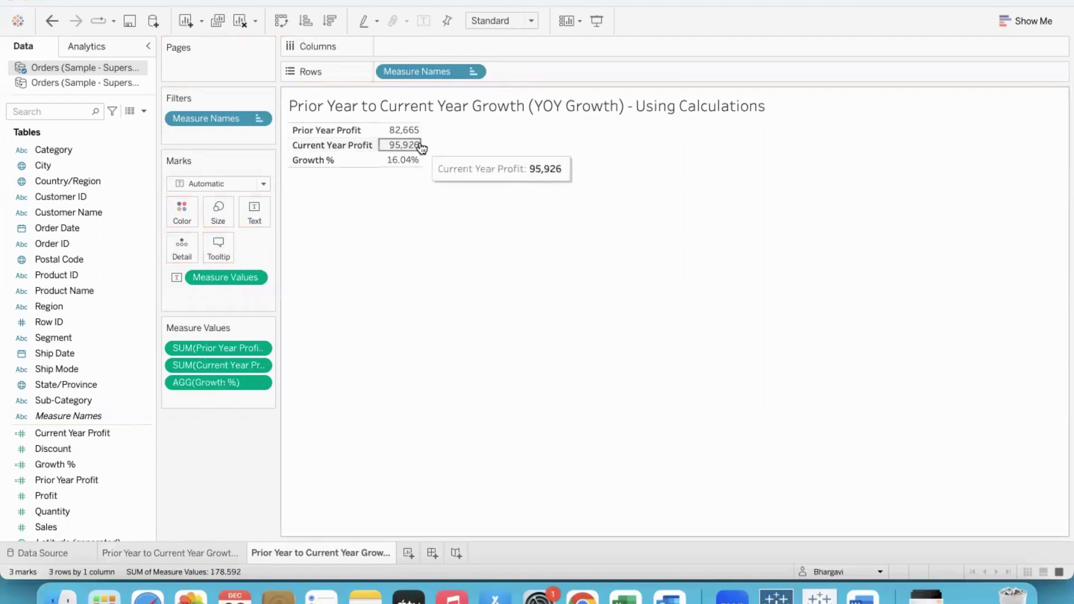
mouse_move(421, 164)
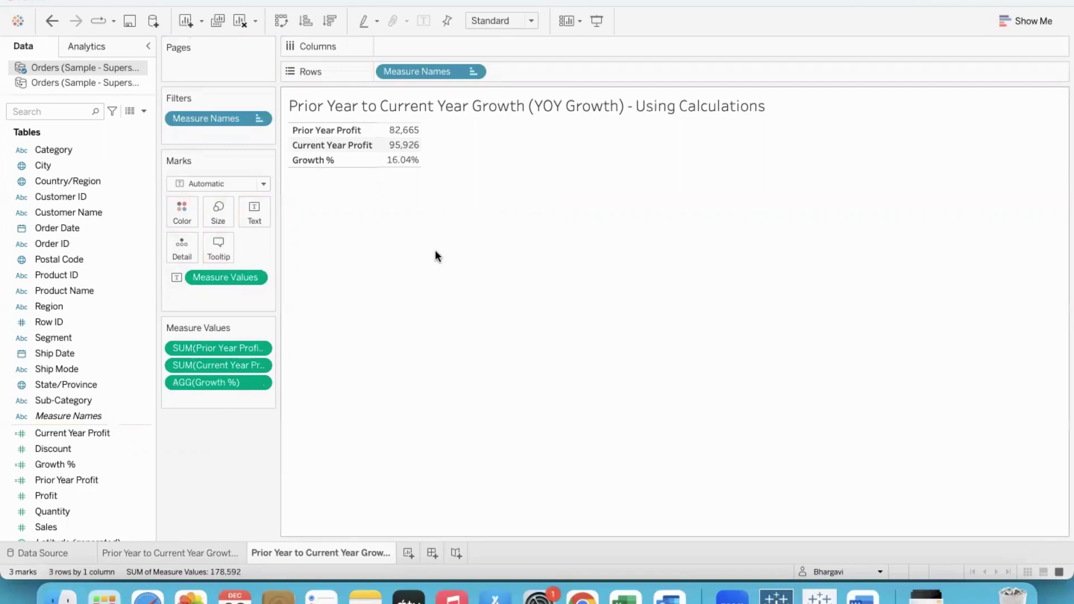
On the second Orders data source, create Sheet 3 with Order Date years 2014–2017 in Rows.
click(111, 83)
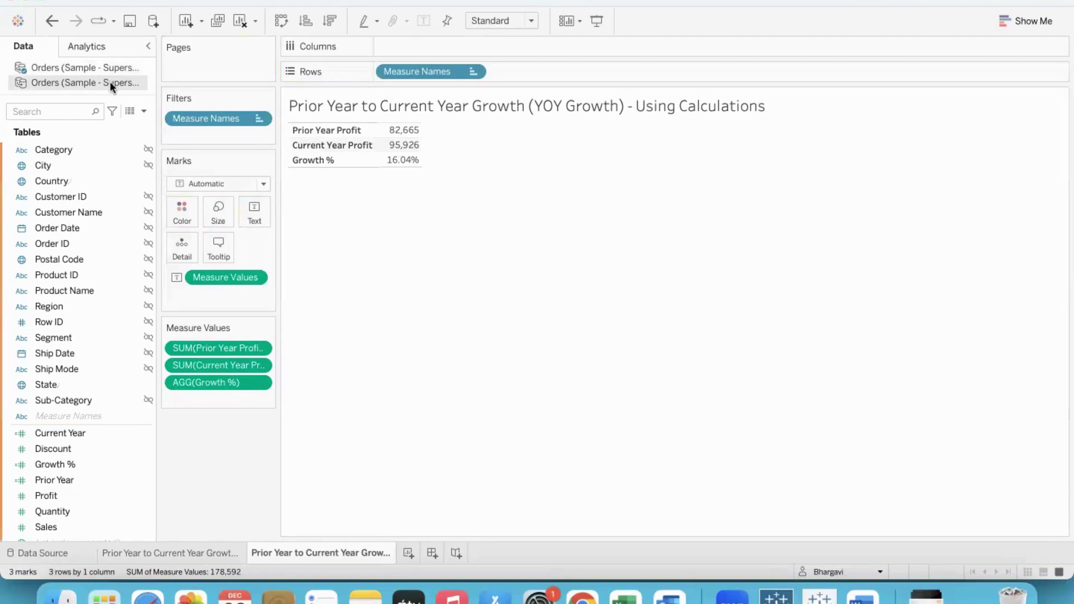
click(409, 553)
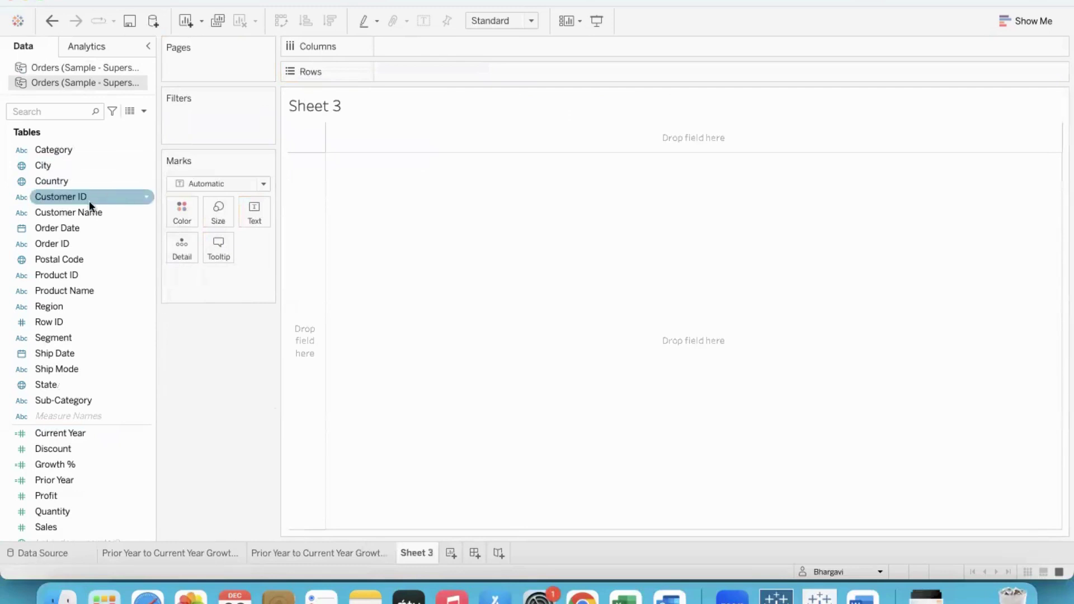
drag(61, 228, 412, 69)
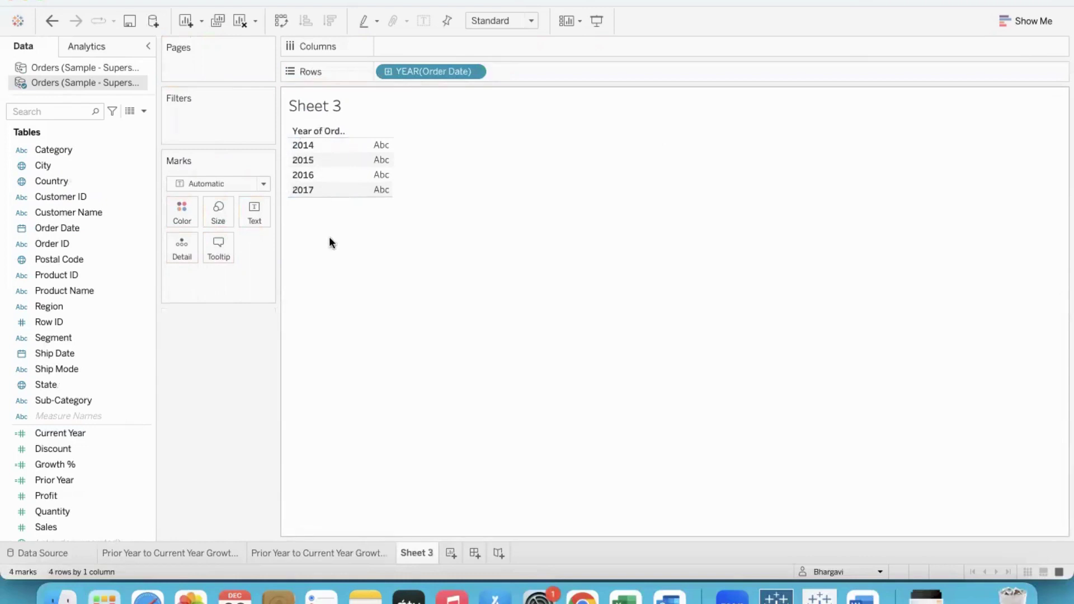
Review the Current Year formula without changing it, then return to the first Orders data source.
click(111, 435)
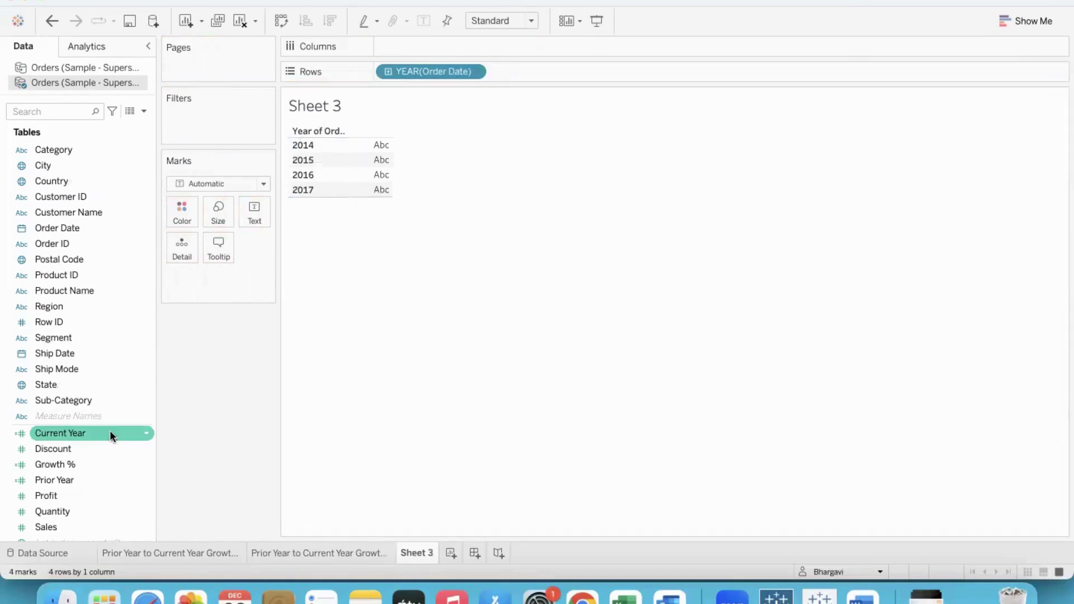
click(145, 432)
click(224, 184)
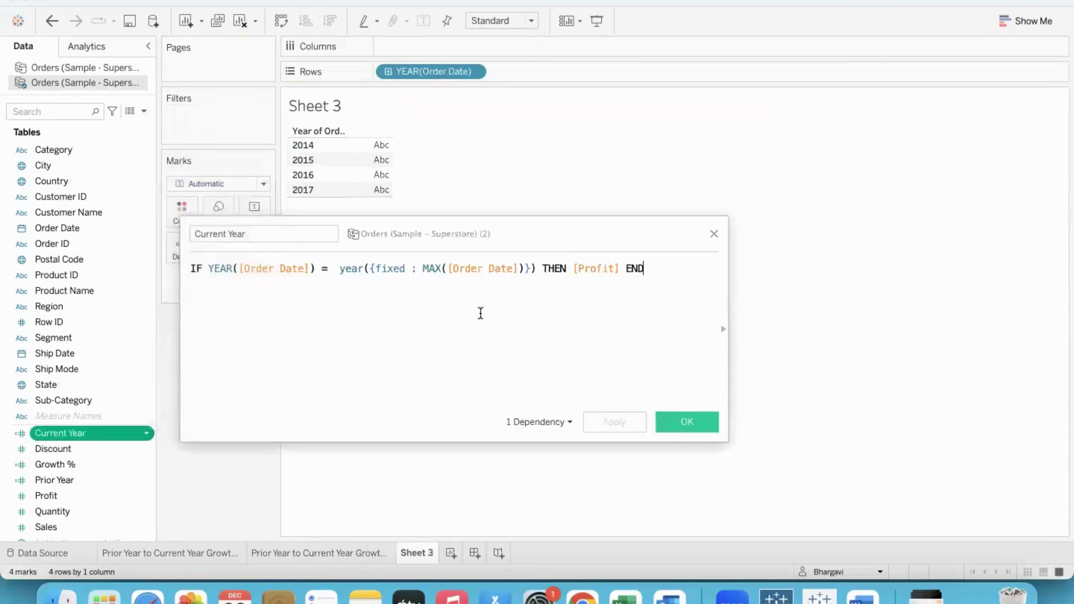
click(715, 233)
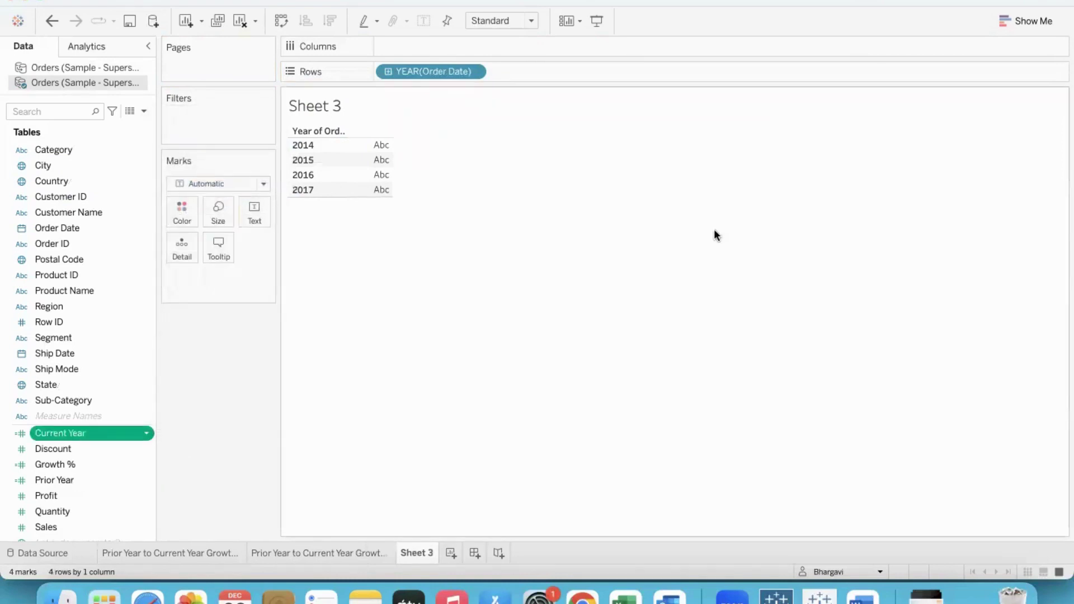
click(111, 66)
Inspect the Current Year Profit formula's YEAR(TODAY()) condition, close it unchanged, and select the second Orders source.
right_click(148, 437)
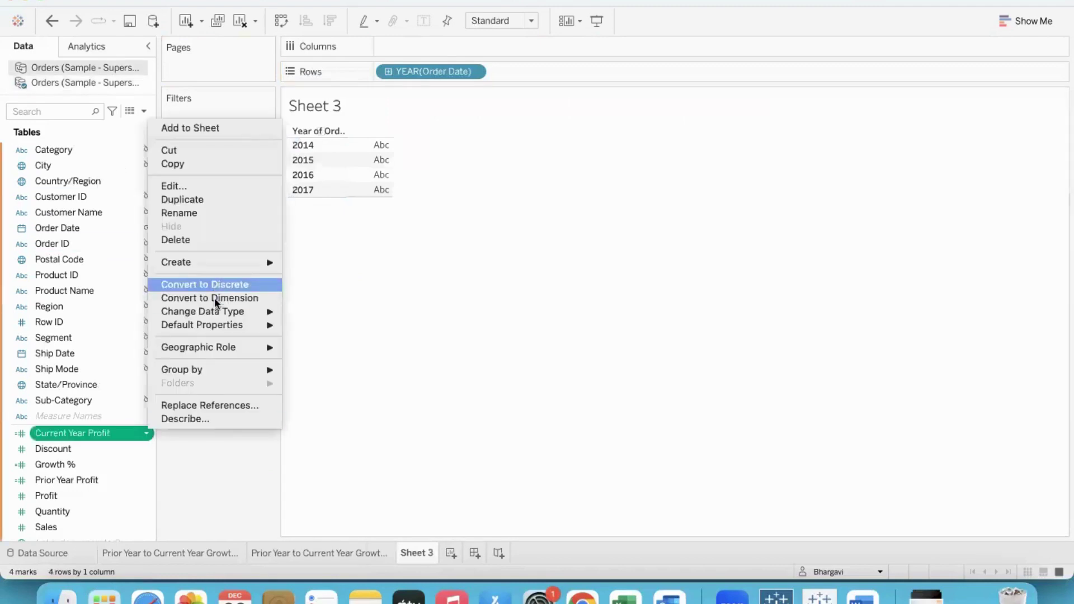
click(203, 180)
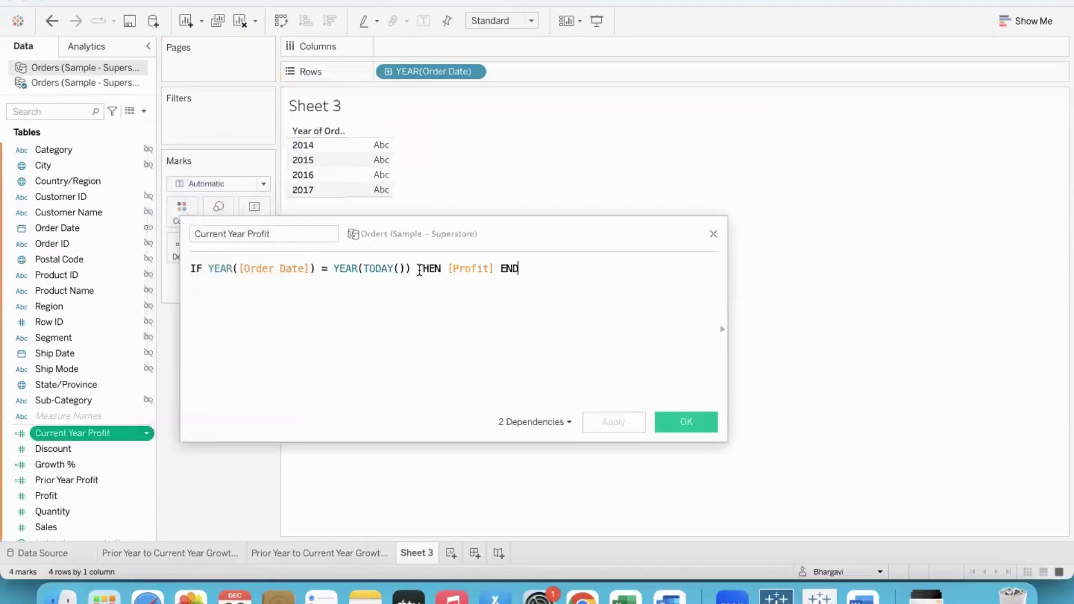
mouse_move(408, 269)
mouse_down()
mouse_move(333, 269)
mouse_move(412, 268)
mouse_up()
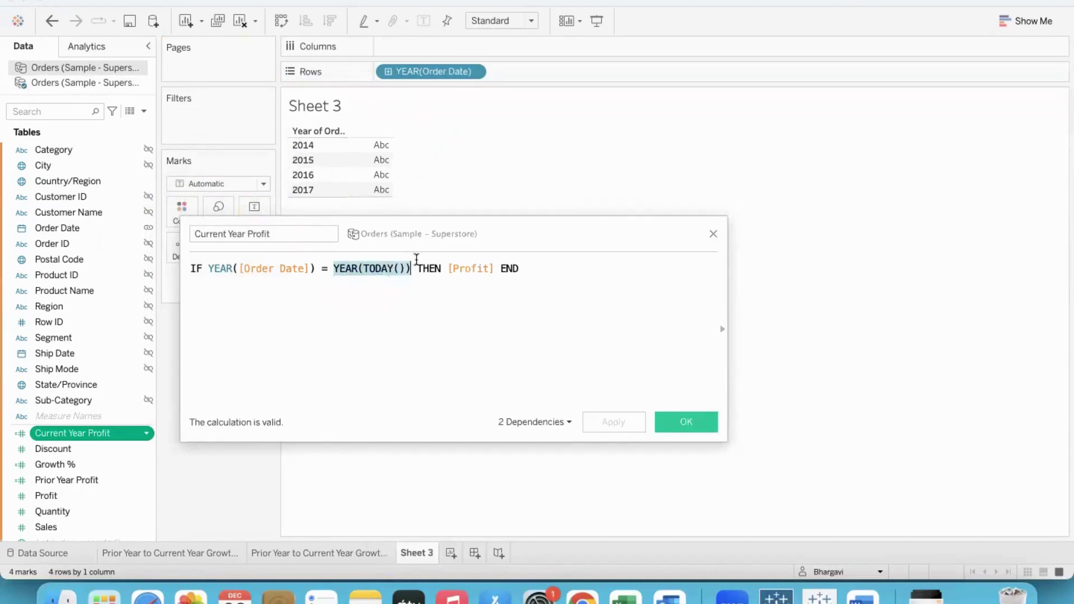
drag(419, 231, 527, 263)
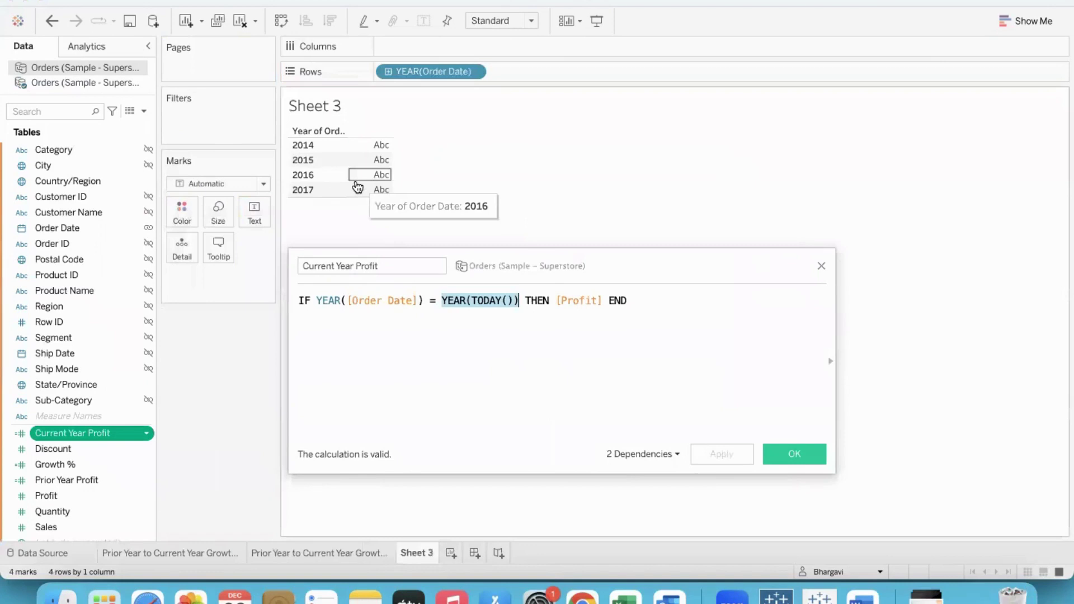
drag(391, 267, 293, 258)
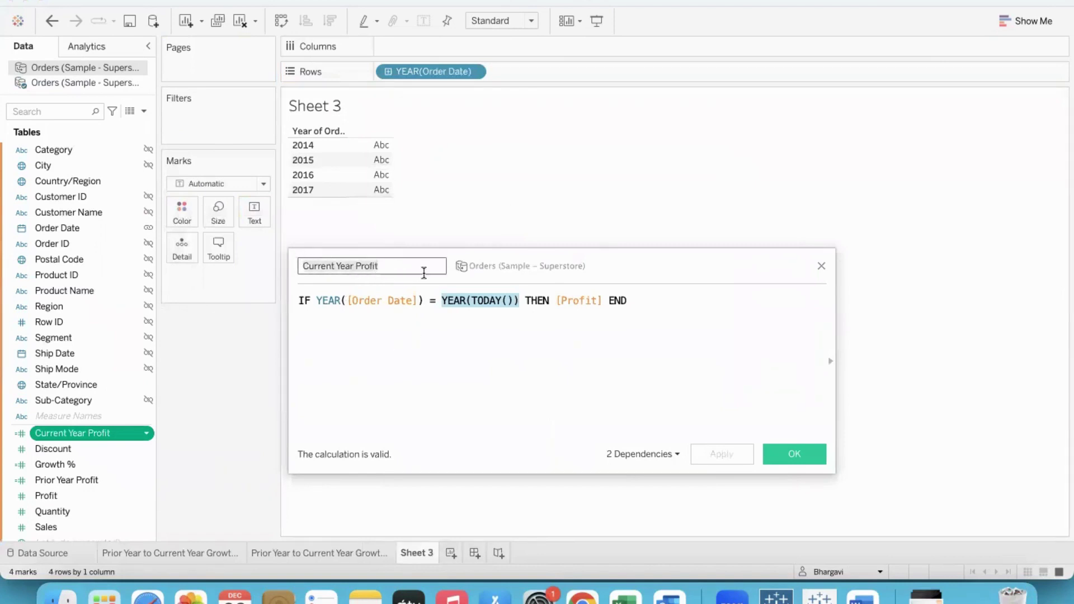
click(821, 267)
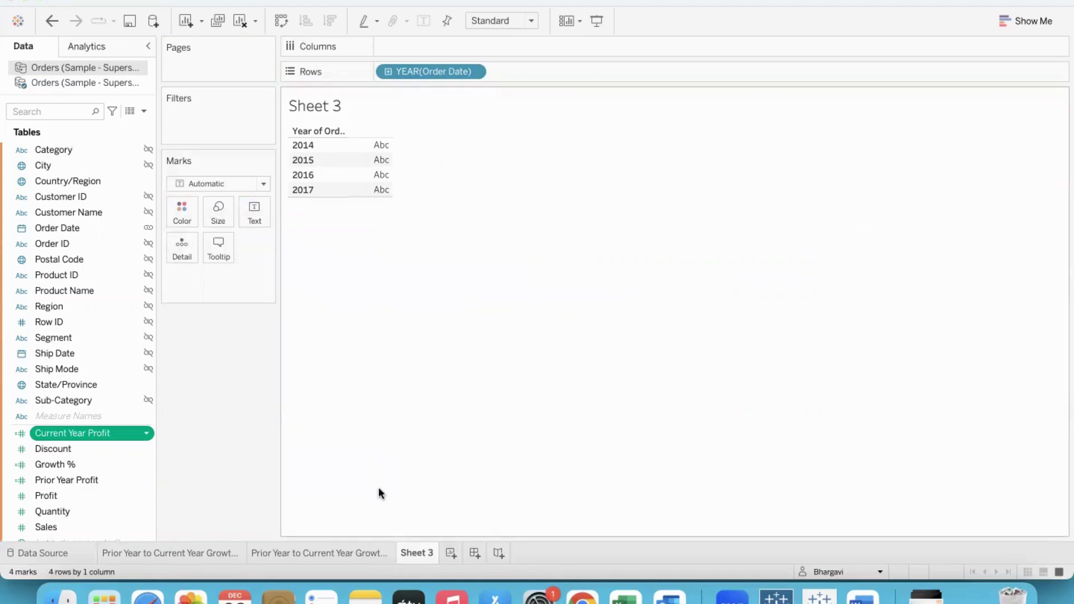
click(105, 82)
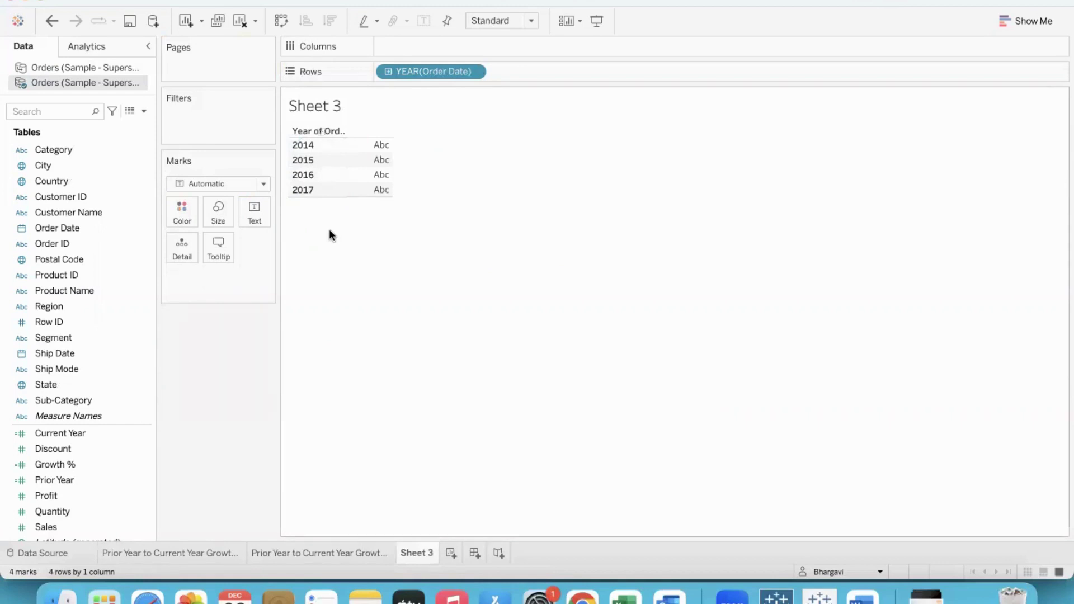
Create a new calculated field named 'Current Year Data'.
right_click(343, 237)
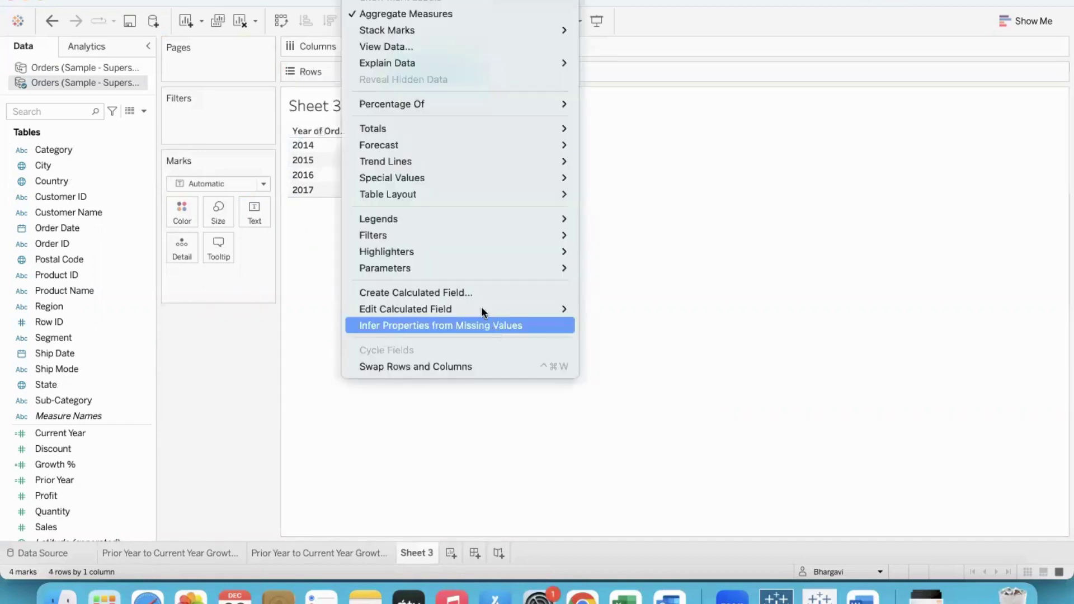
click(481, 292)
text(urretn)
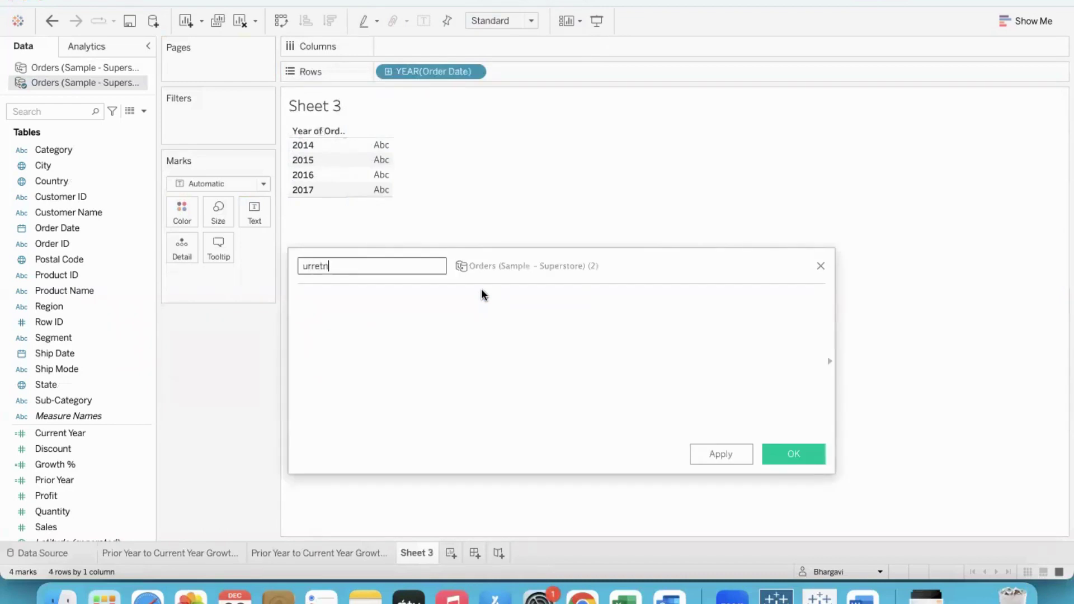
key(BackSpace)
key(BackSpace)
key(BackSpace)
key(BackSpace)
key(BackSpace)
key(BackSpace)
text(Current Year Data)
key(Tab)
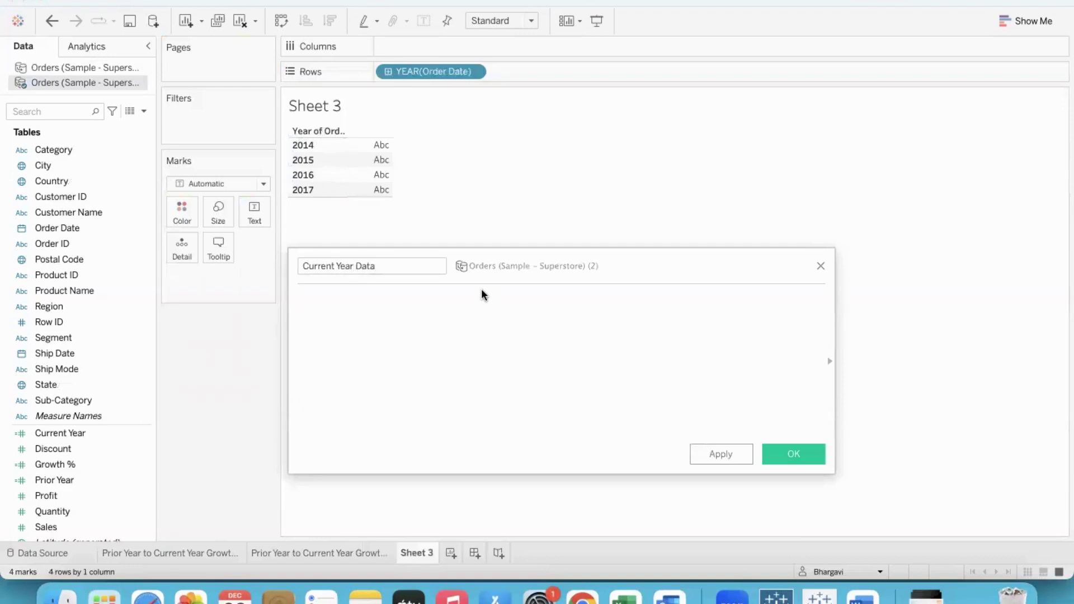
Begin the formula with IF YEAR([Order Date]) = YEAR(.
text(IF y)
key(Return)
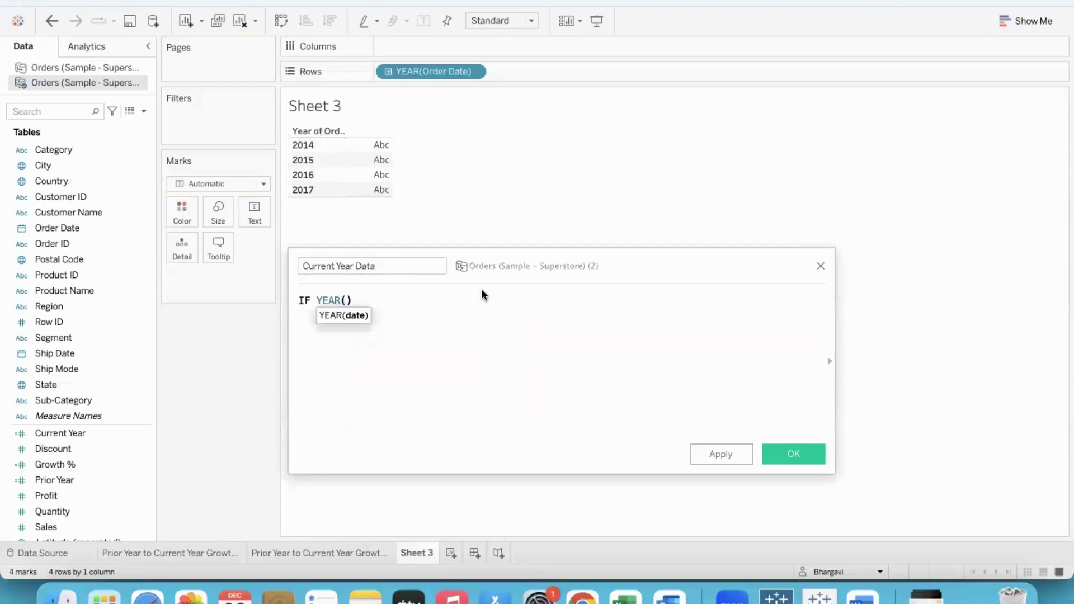
text(orde)
key(Return)
text() = y)
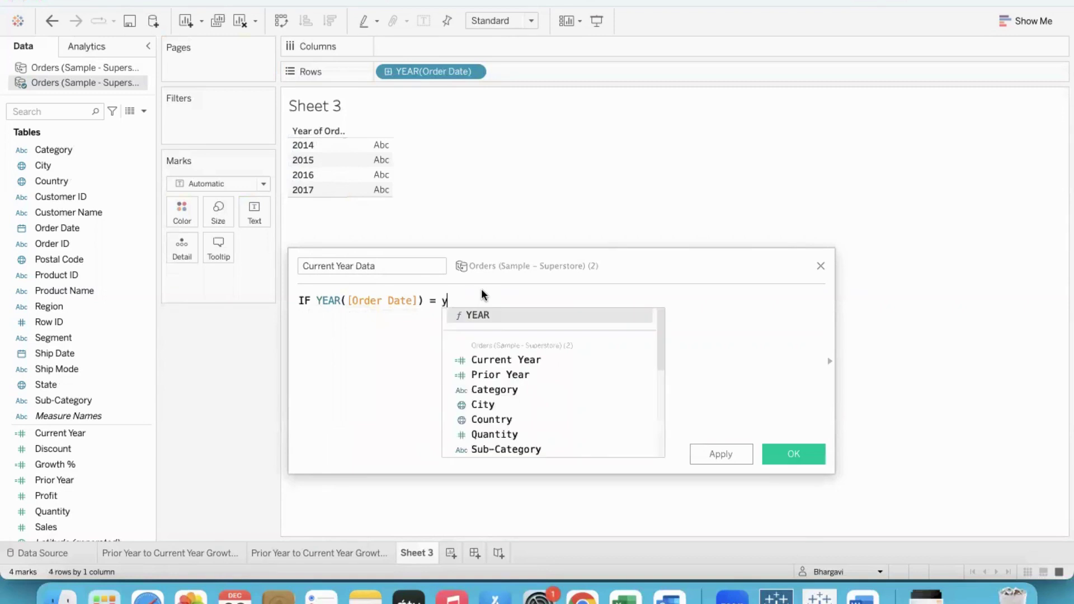
key(Return)
text())
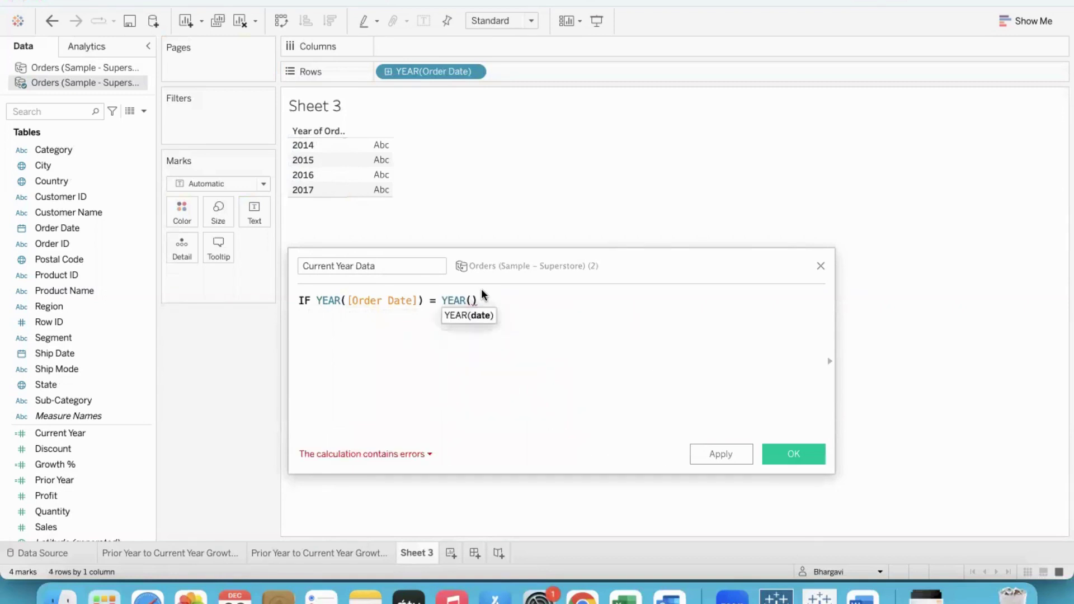
text({)
Add {FIXED : MAX([Order Date])} inside the second YEAR to get the latest order year.
text(fi)
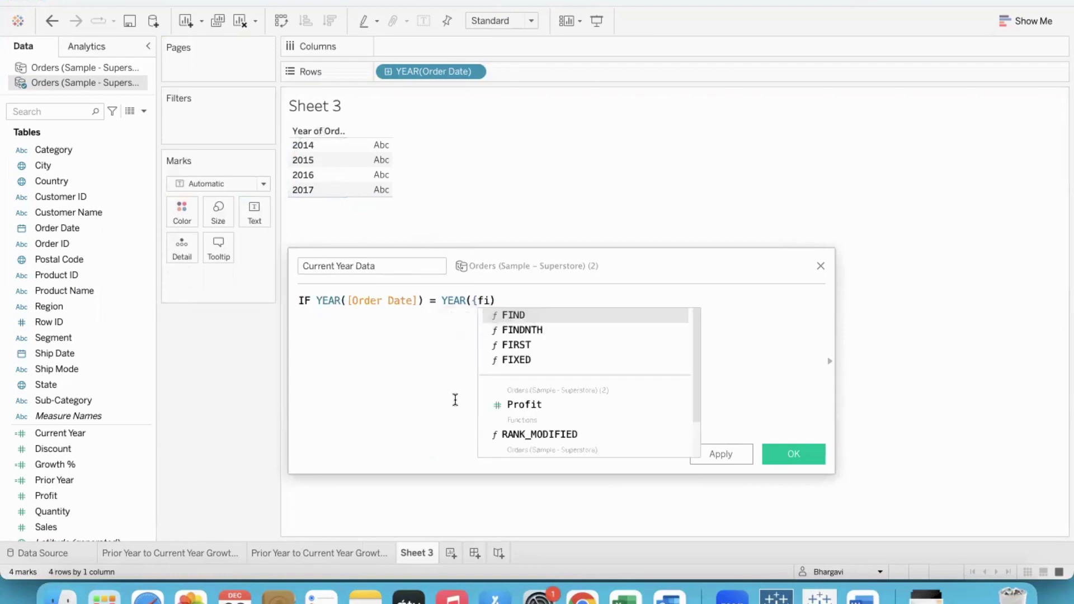
key(Down)
key(Down)
key(Down)
key(Return)
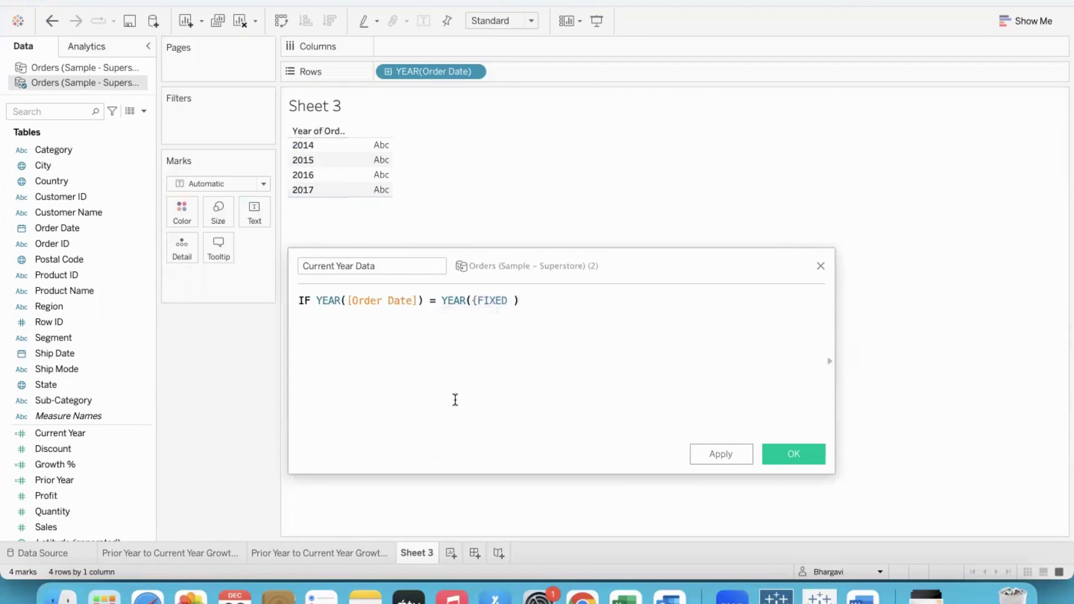
text(: )
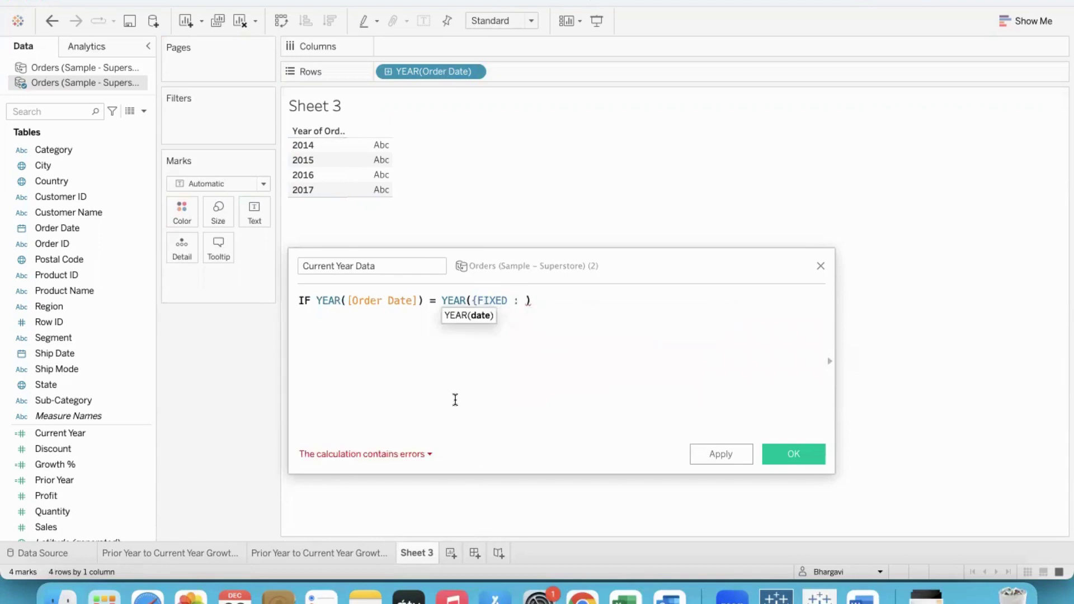
text(ma)
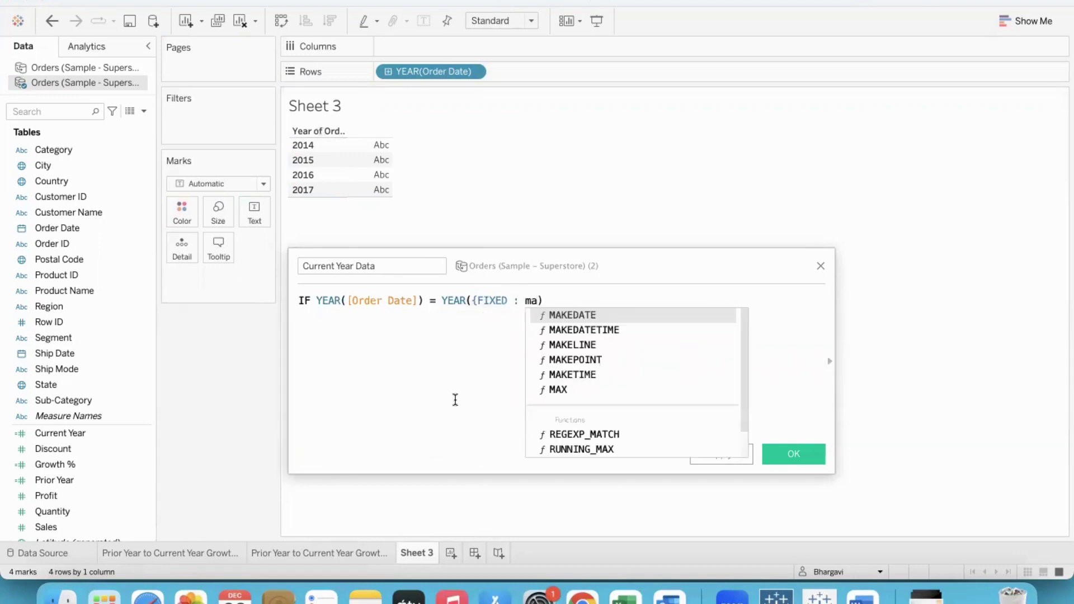
text(x)
key(Return)
text(order)
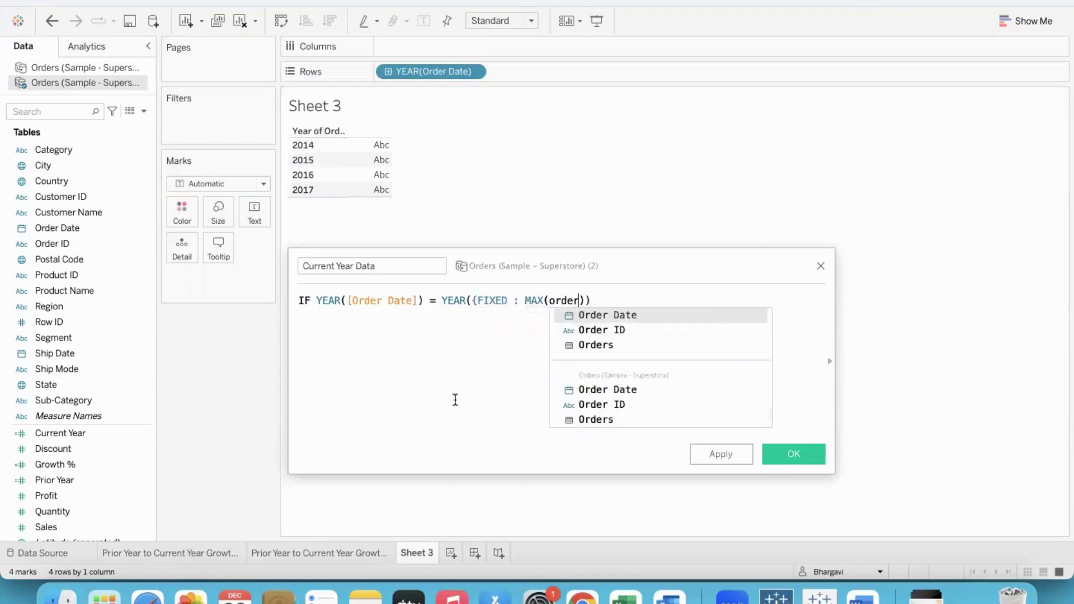
key(Return)
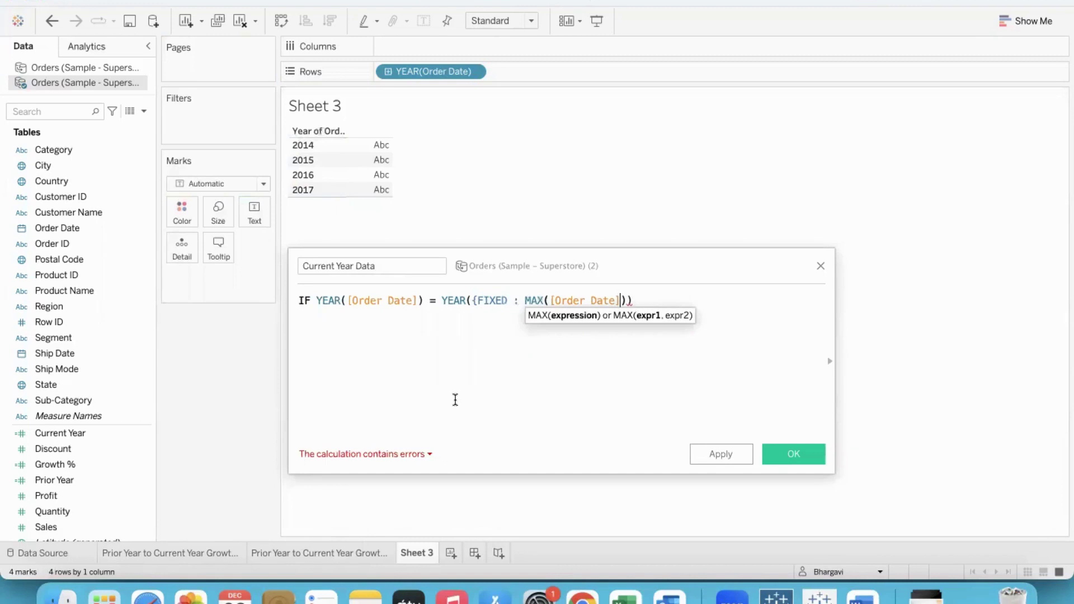
text()})
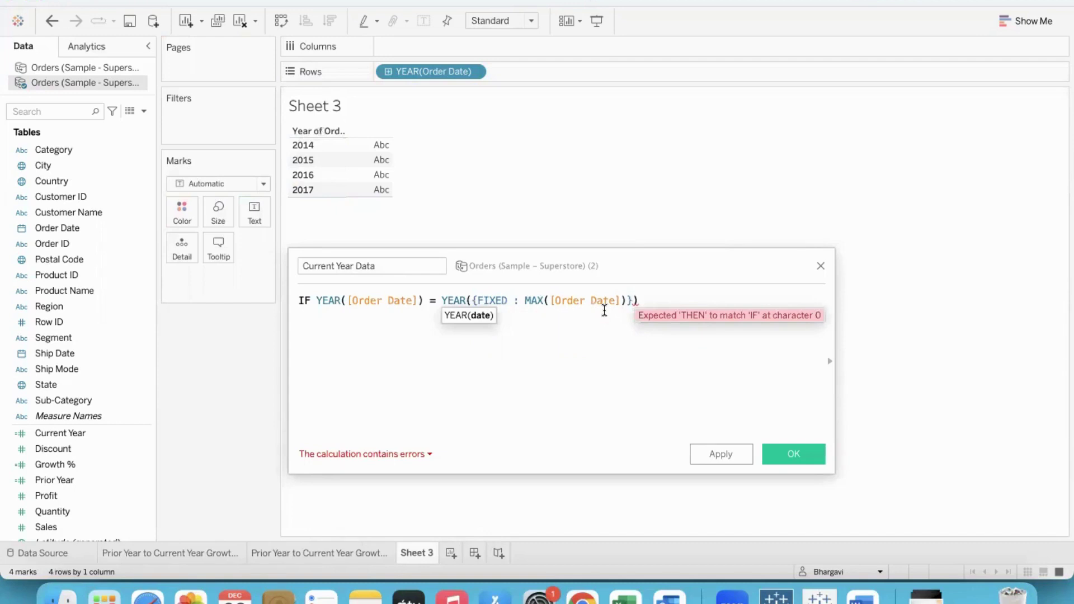
Complete the formula with THEN [Profit] END so the calculation is valid.
drag(472, 300, 627, 312)
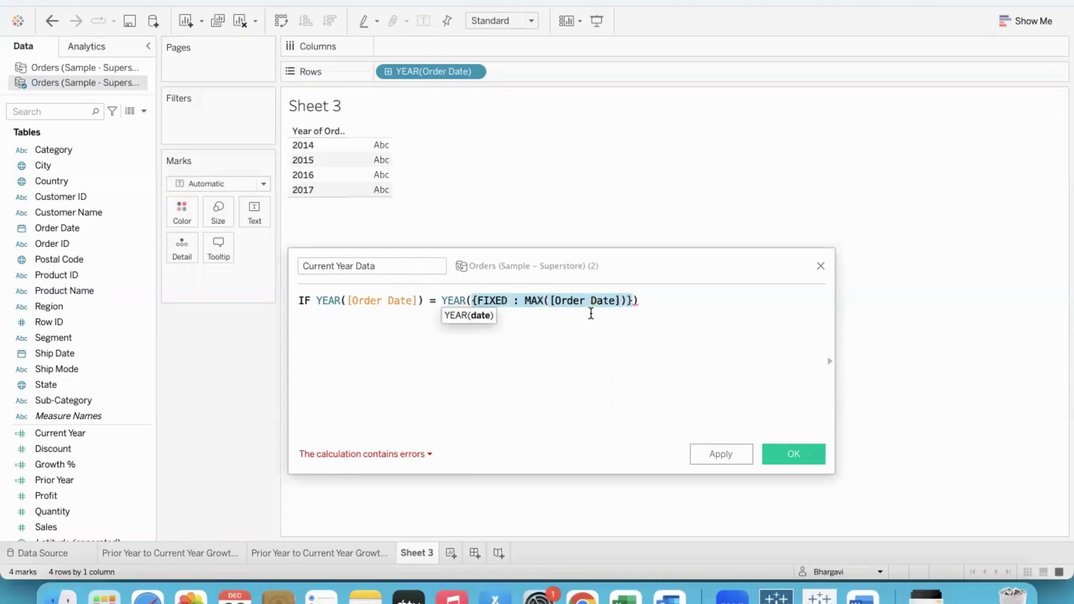
click(443, 299)
double_click(443, 300)
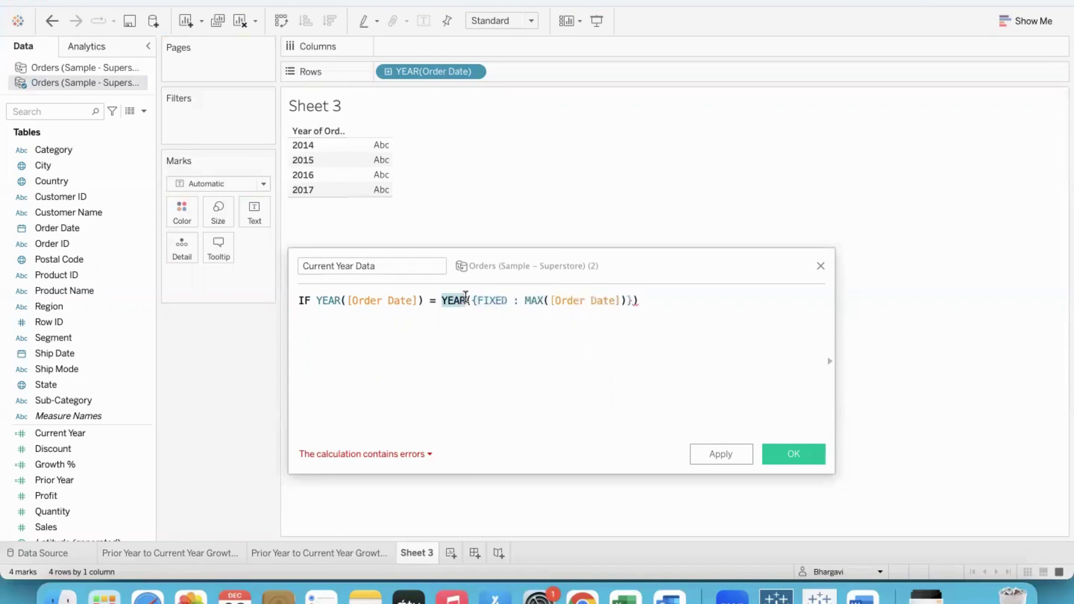
click(674, 296)
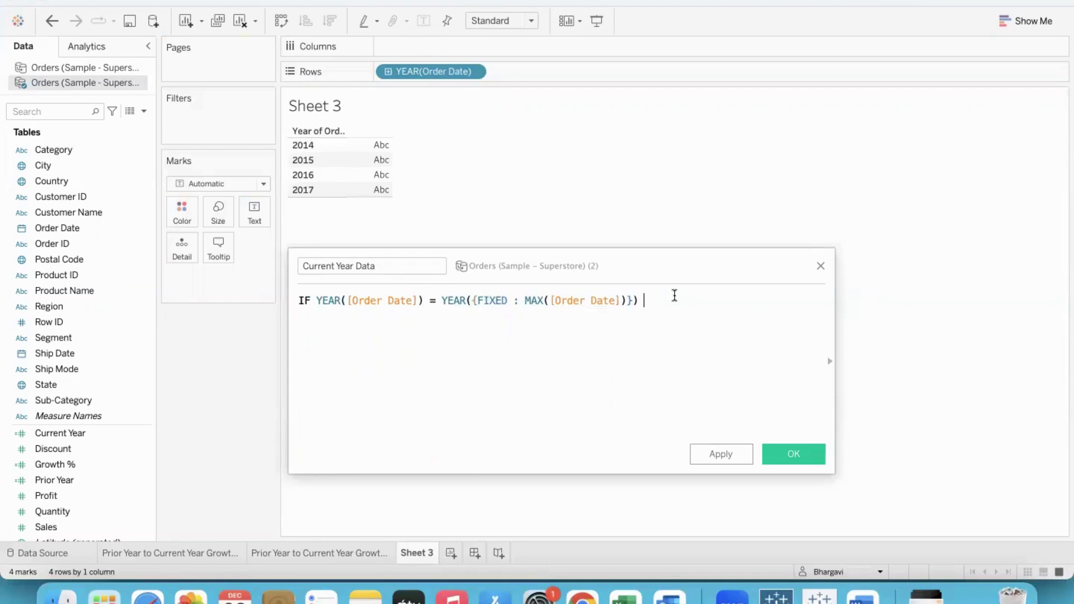
text(the)
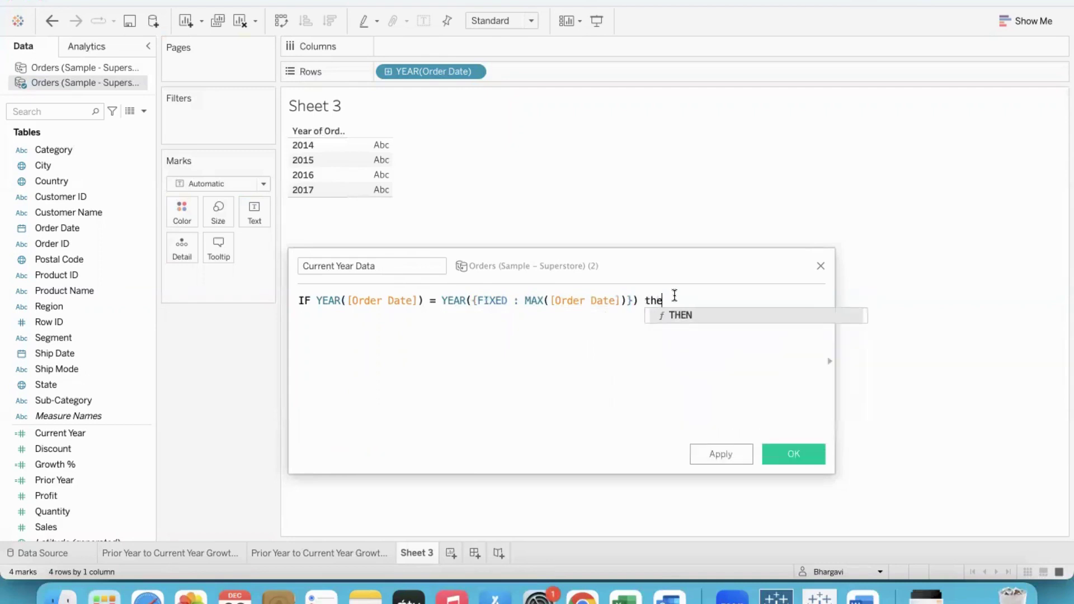
key(BackSpace)
key(Return)
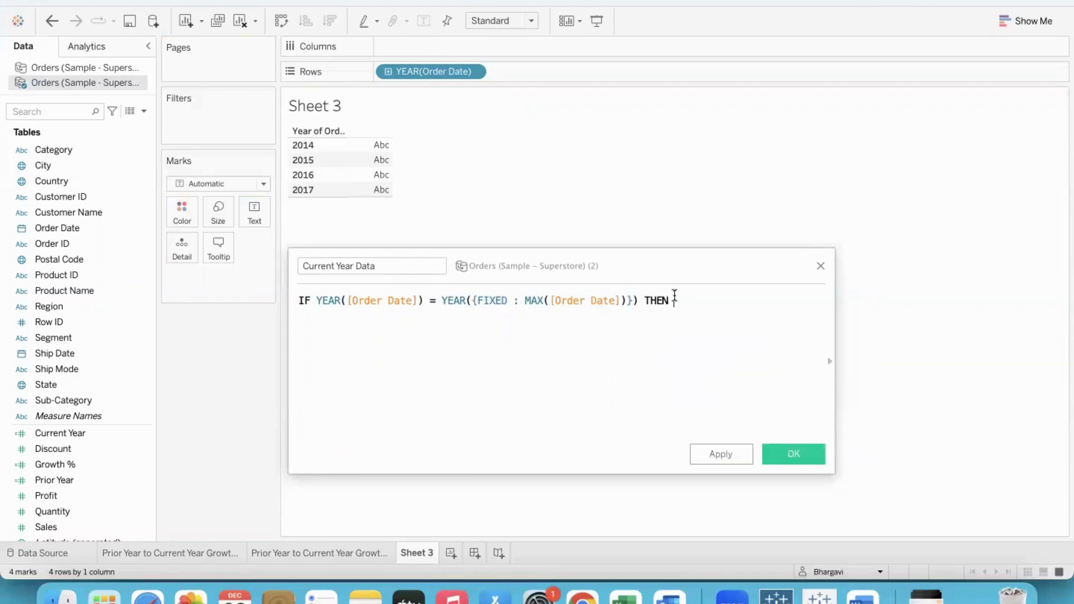
text(profi)
key(Return)
text(end)
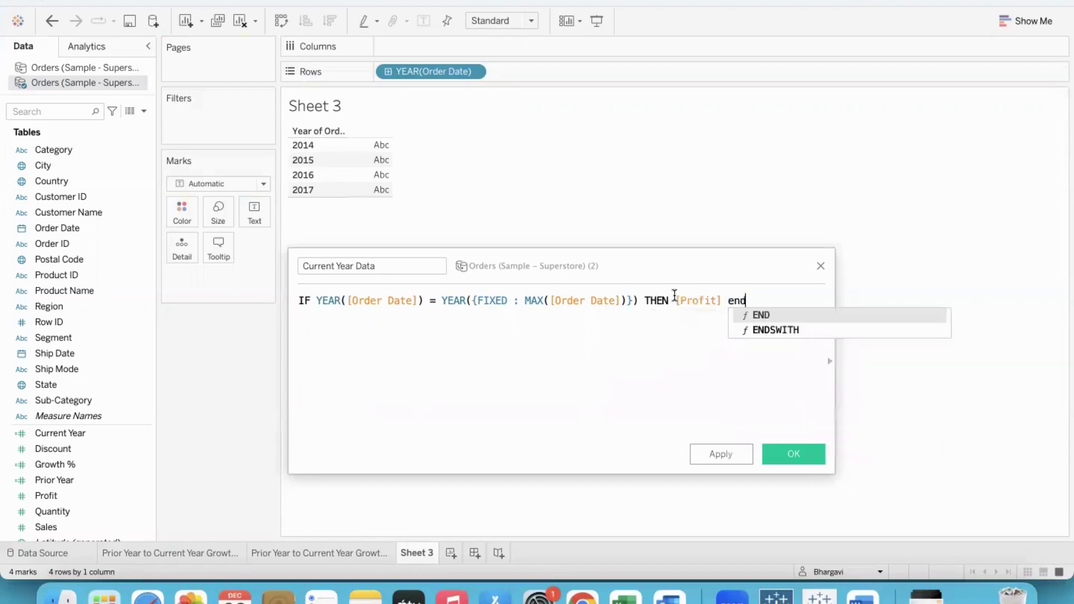
key(Return)
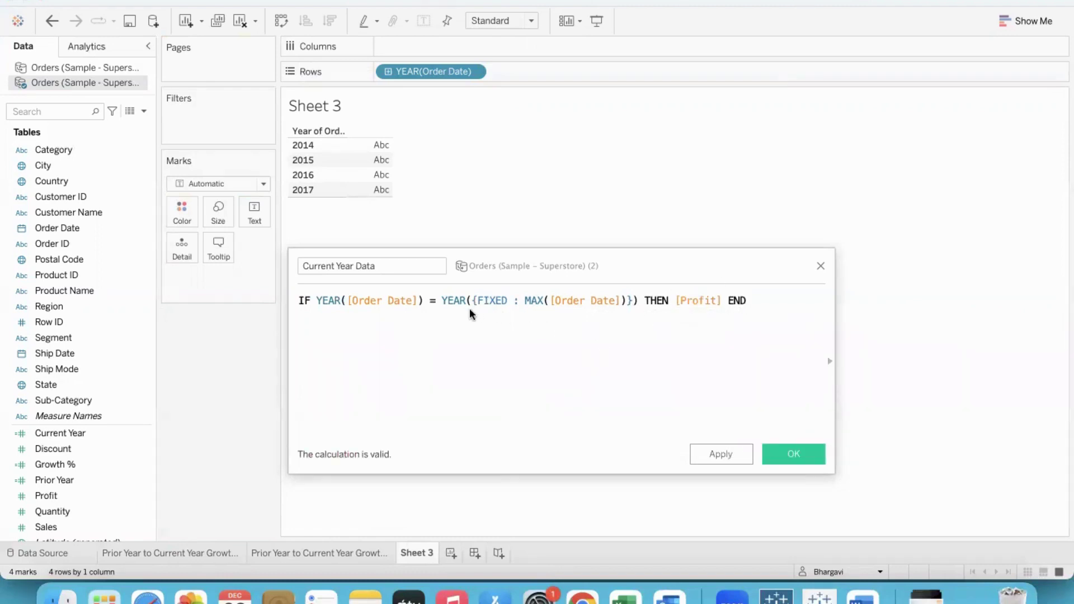
drag(470, 311, 632, 312)
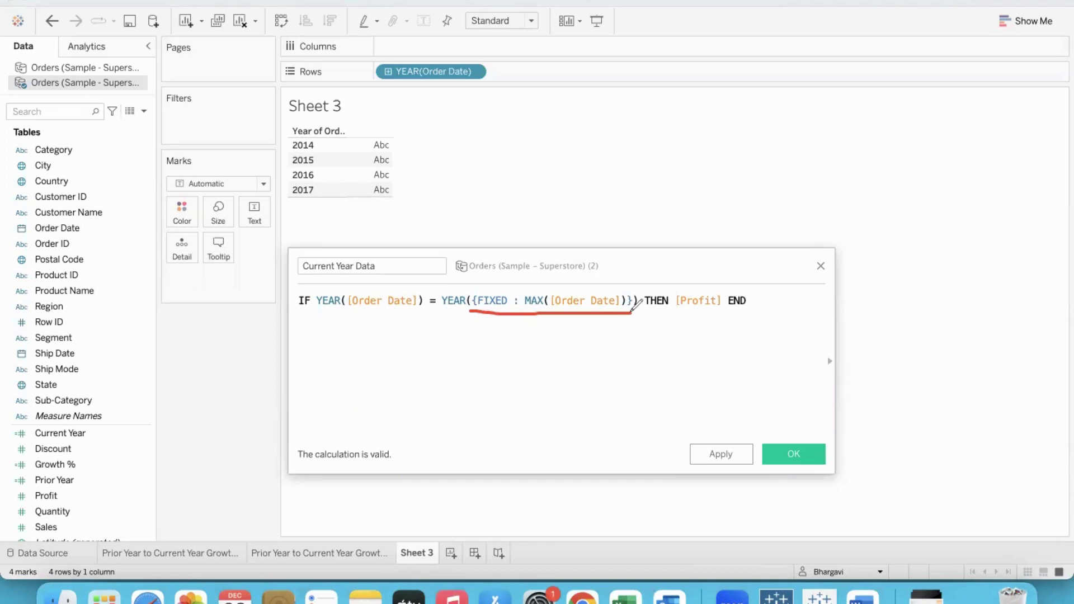
Review the IF YEAR([Order Date]) = YEAR({FIXED : MAX([Order Date])}) THEN [Profit] END formula and save Current Year Data.
drag(473, 312, 625, 312)
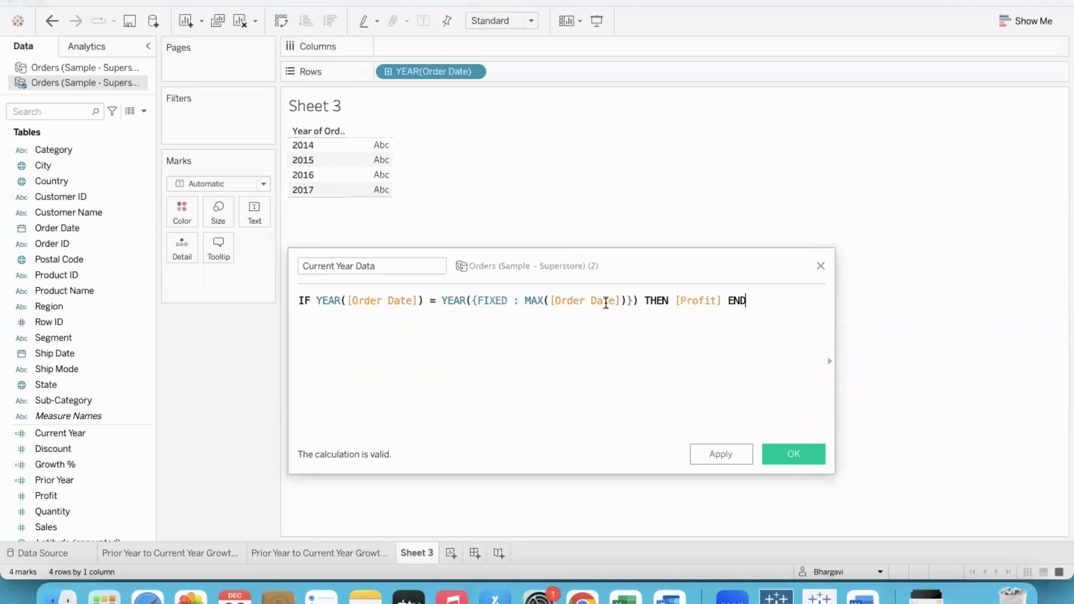
drag(637, 301, 441, 301)
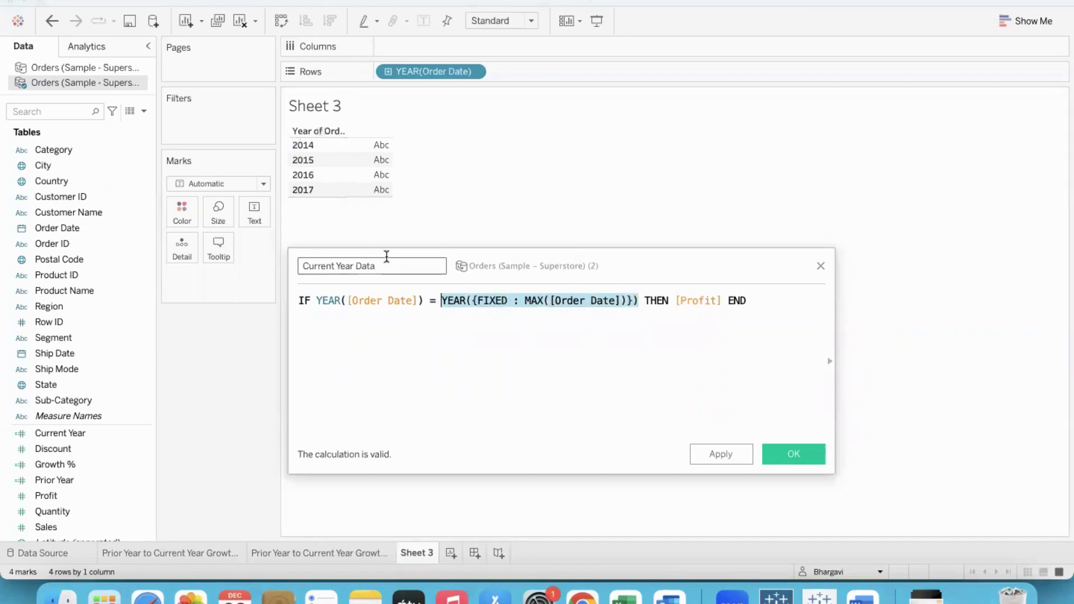
drag(387, 265, 305, 264)
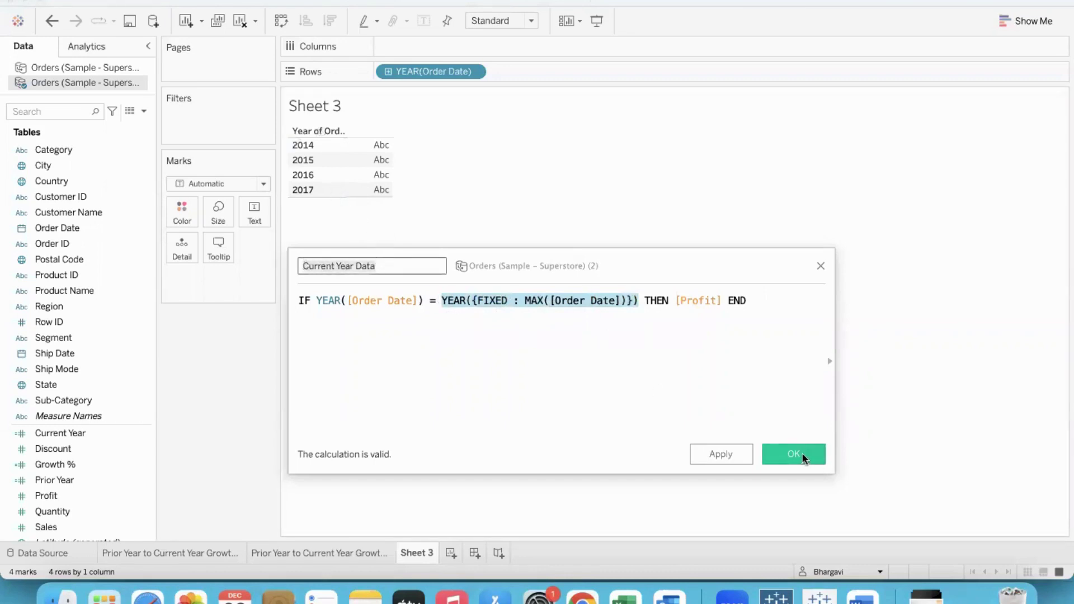
click(756, 303)
drag(756, 304, 270, 307)
key(super+c)
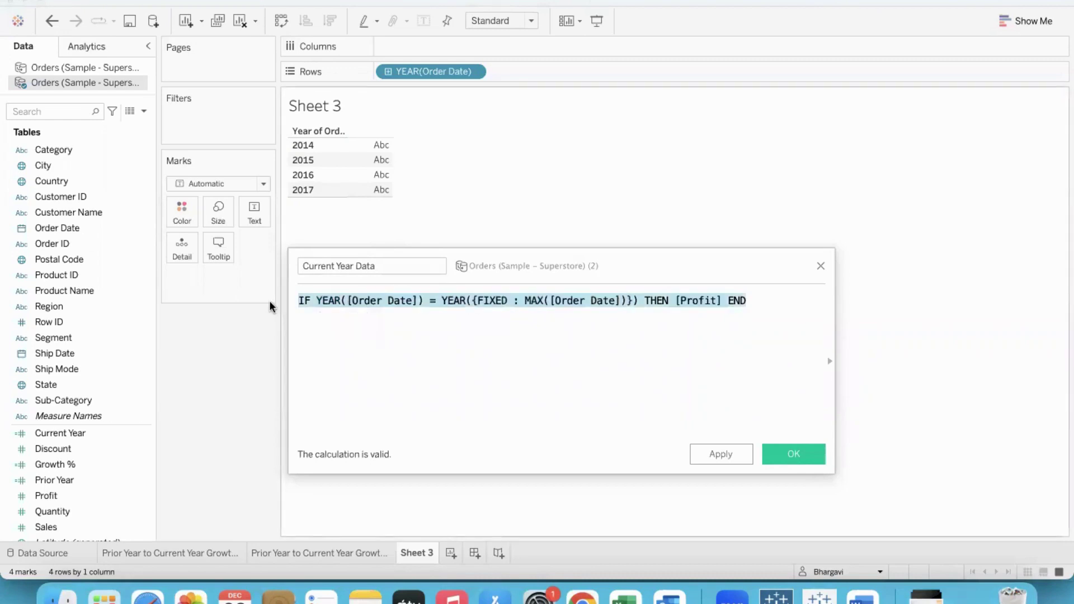
click(793, 452)
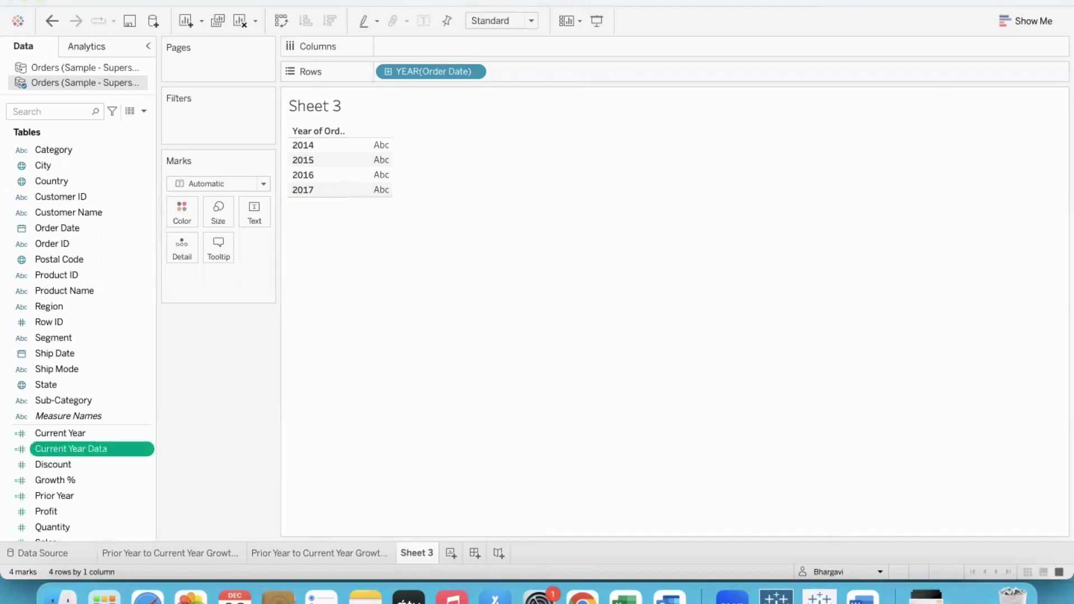
Create Prior Year Data by pasting the Current Year Data formula with -1 after the latest-year expression.
click(417, 1)
click(434, 284)
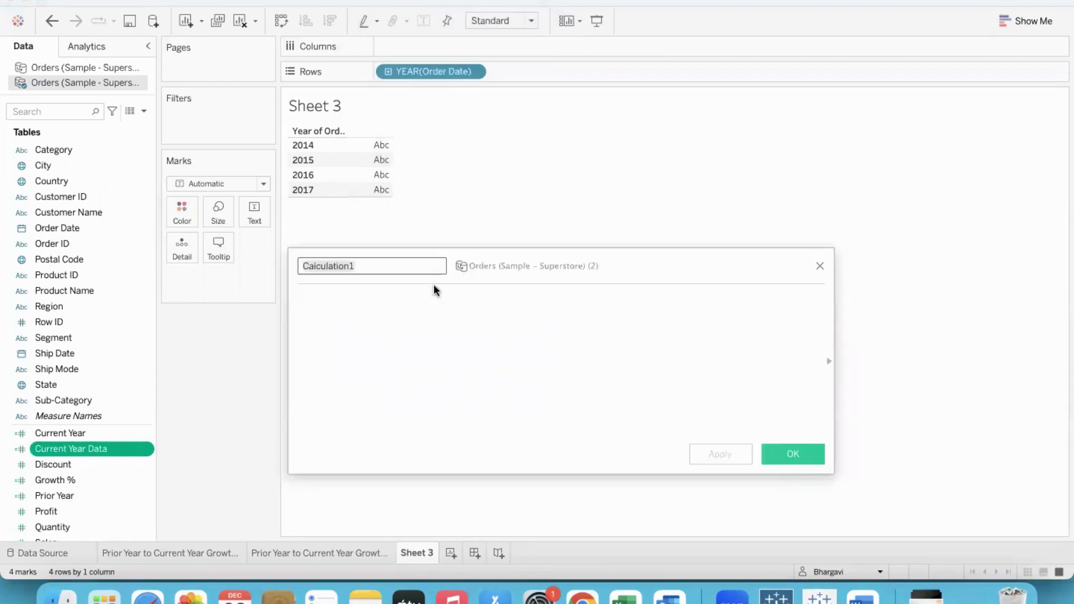
text(Pr)
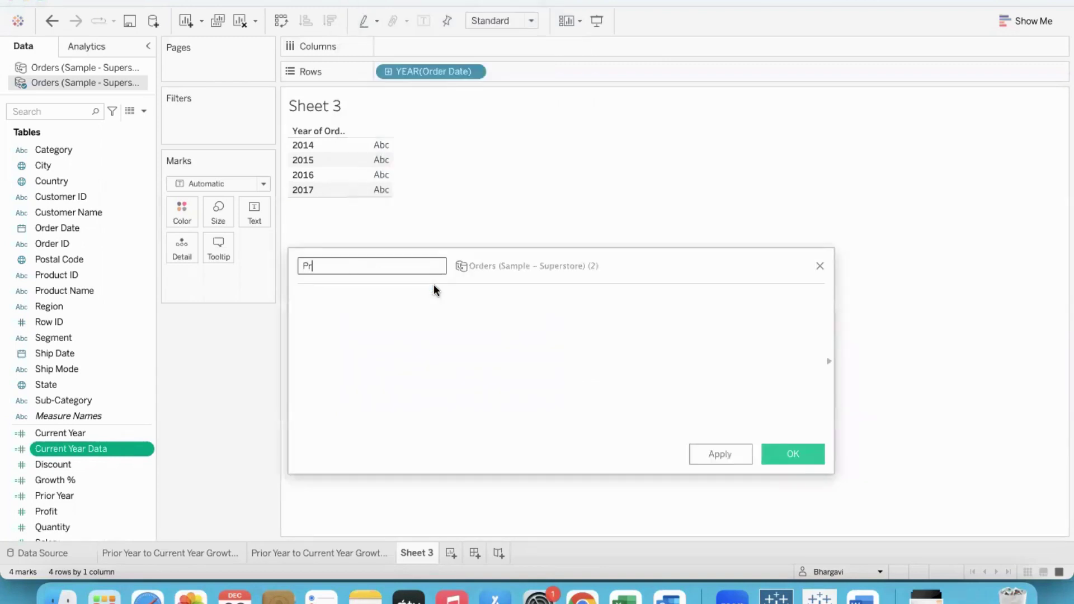
text(ior Year Data)
key(Tab)
key(super+v)
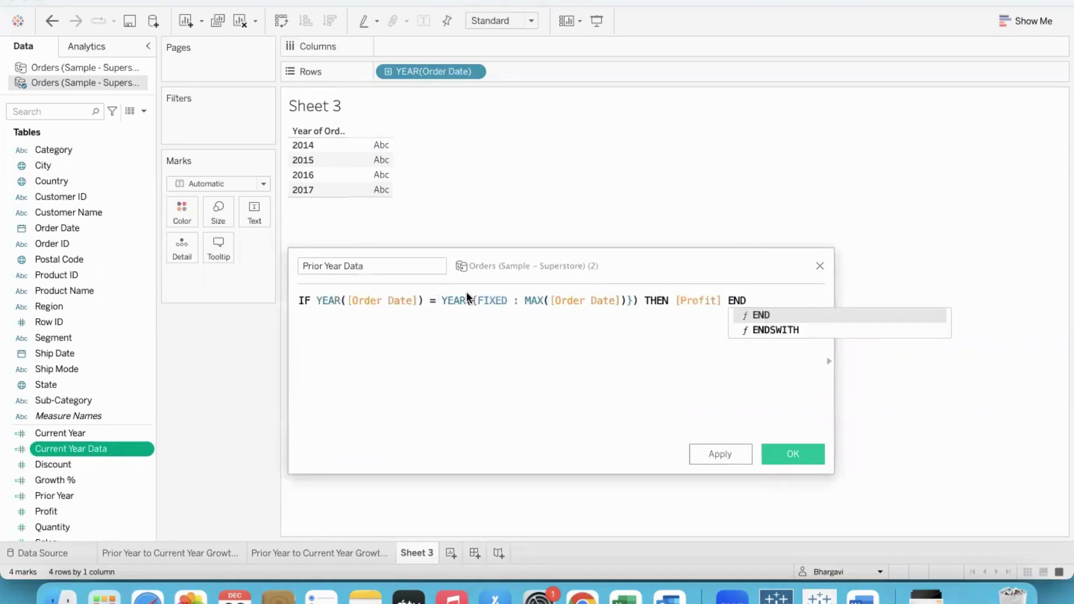
click(638, 301)
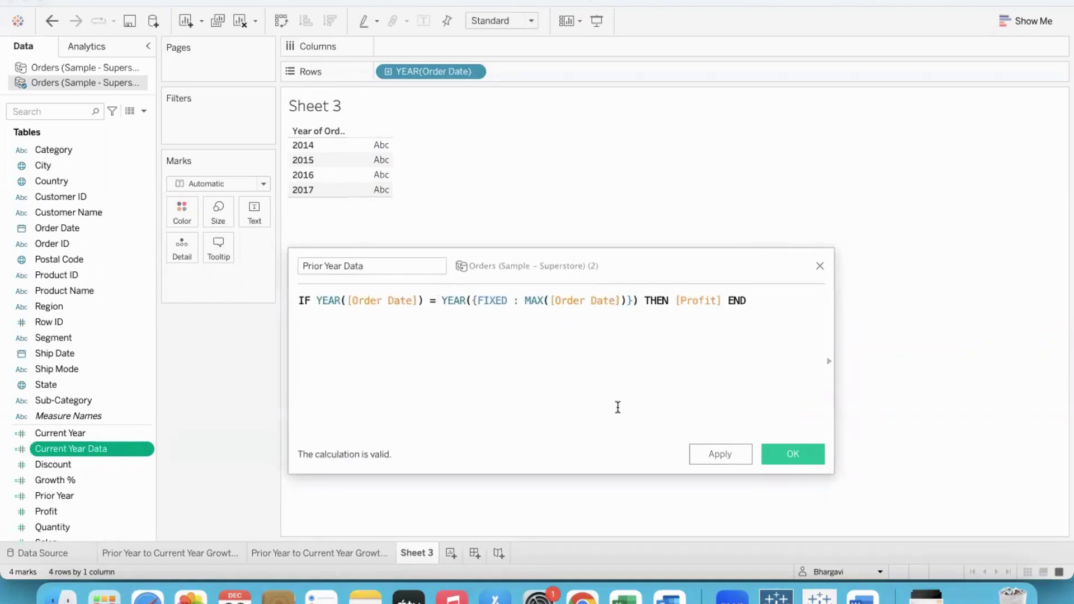
text(-1)
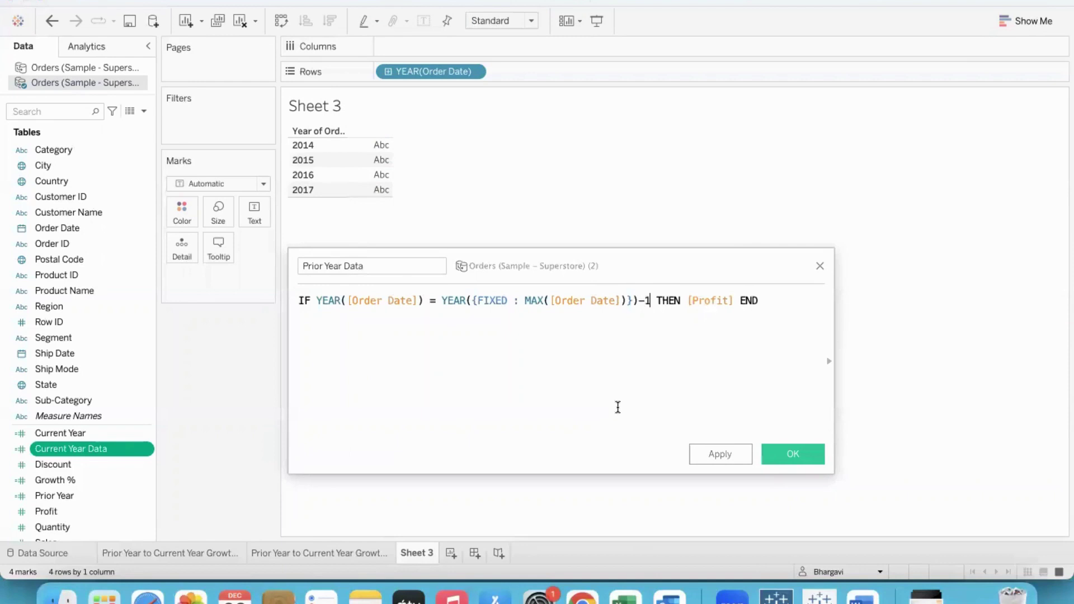
mouse_move(442, 301)
mouse_down()
mouse_move(638, 301)
mouse_move(439, 298)
mouse_up()
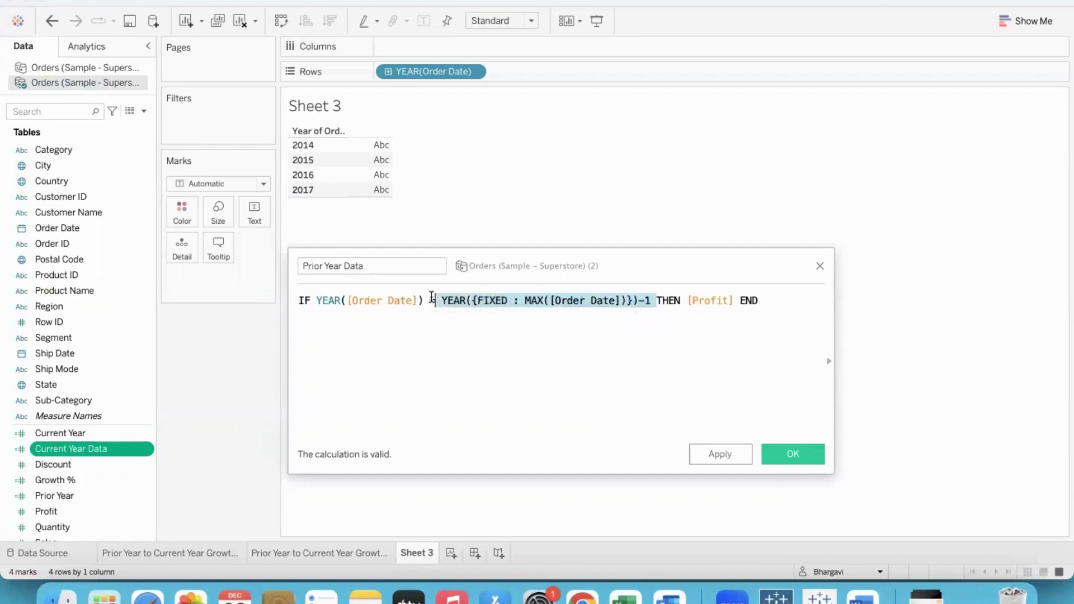
click(479, 419)
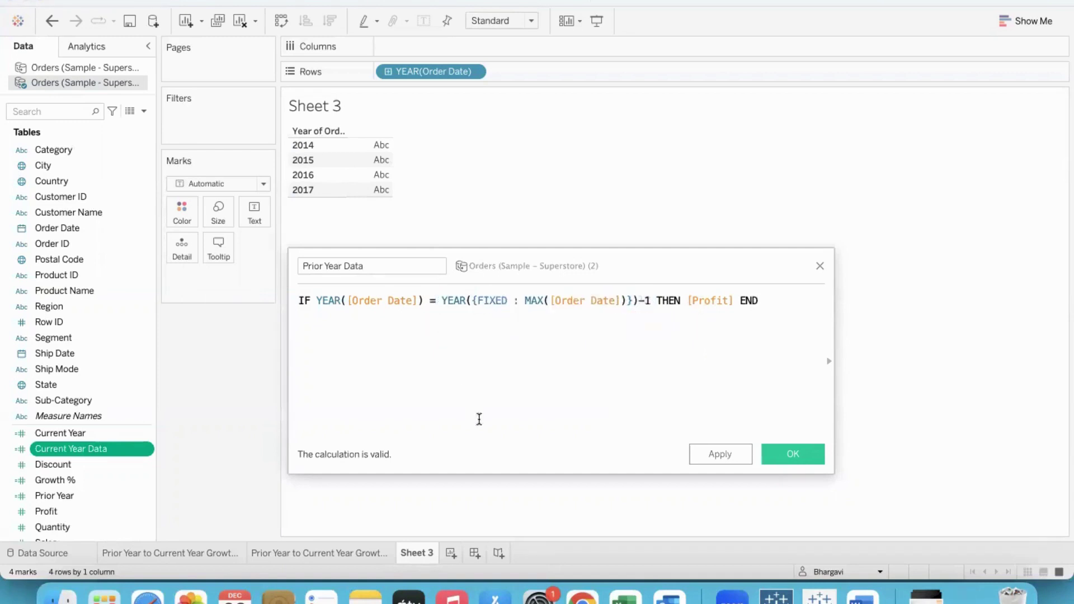
click(784, 451)
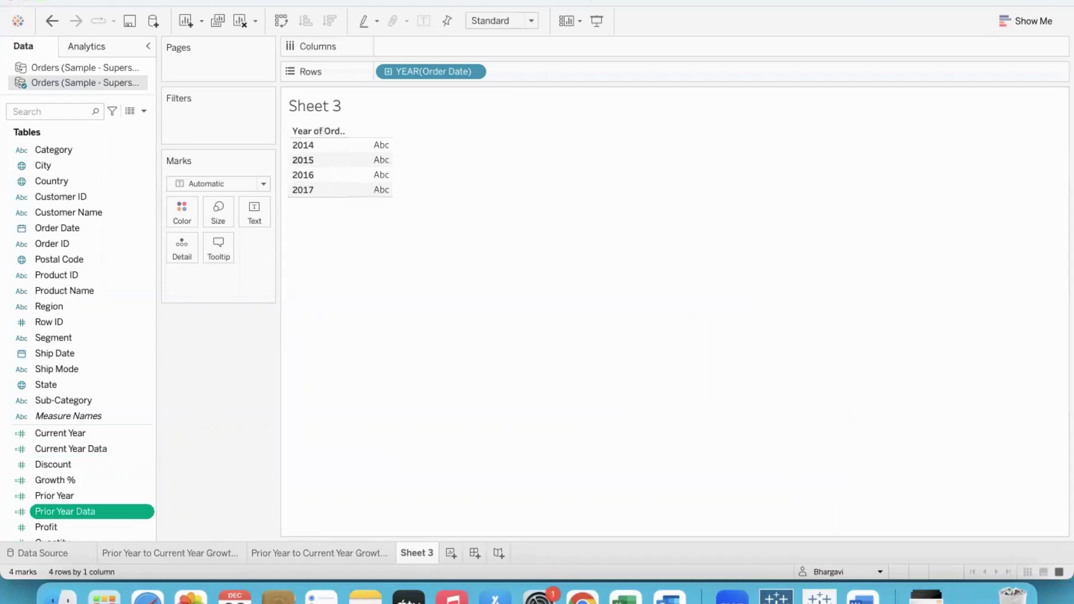
Create a new calculated field named 'Growth percent'.
click(363, 0)
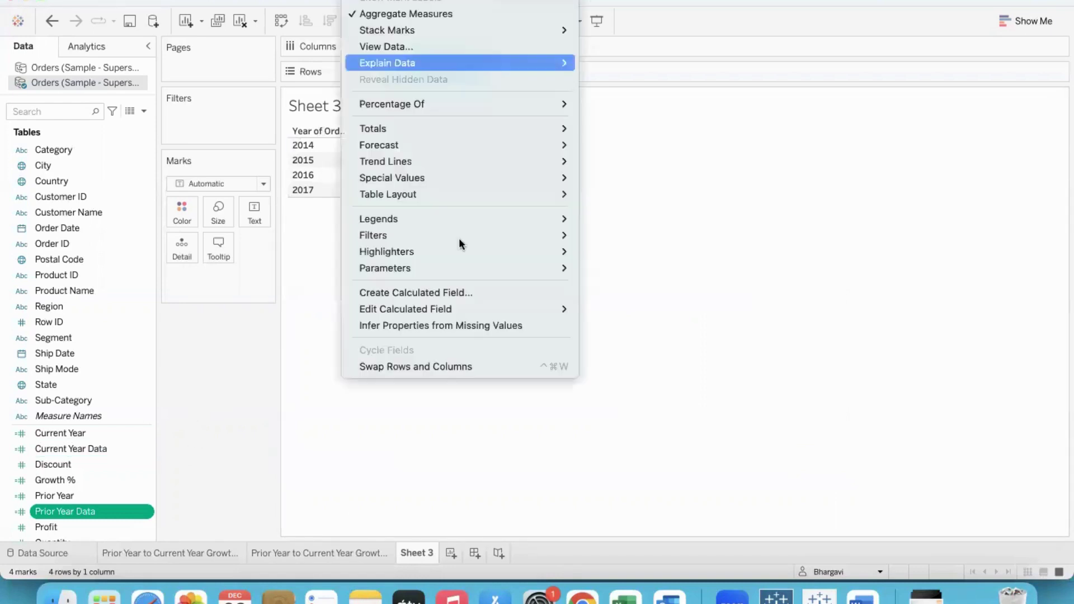
click(451, 285)
text(Gr)
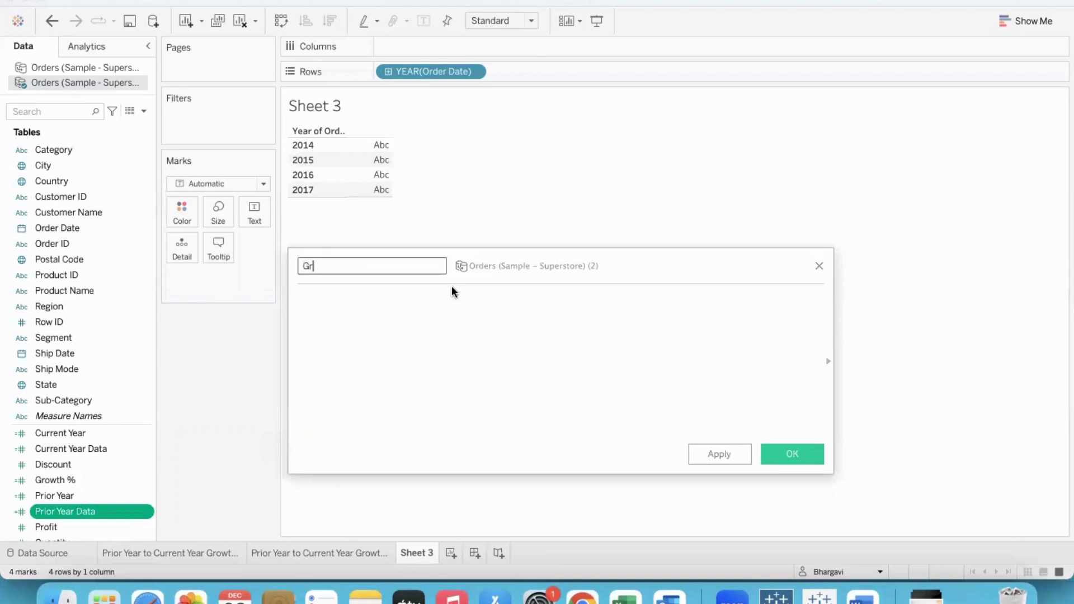
text(owth percent)
key(Tab)
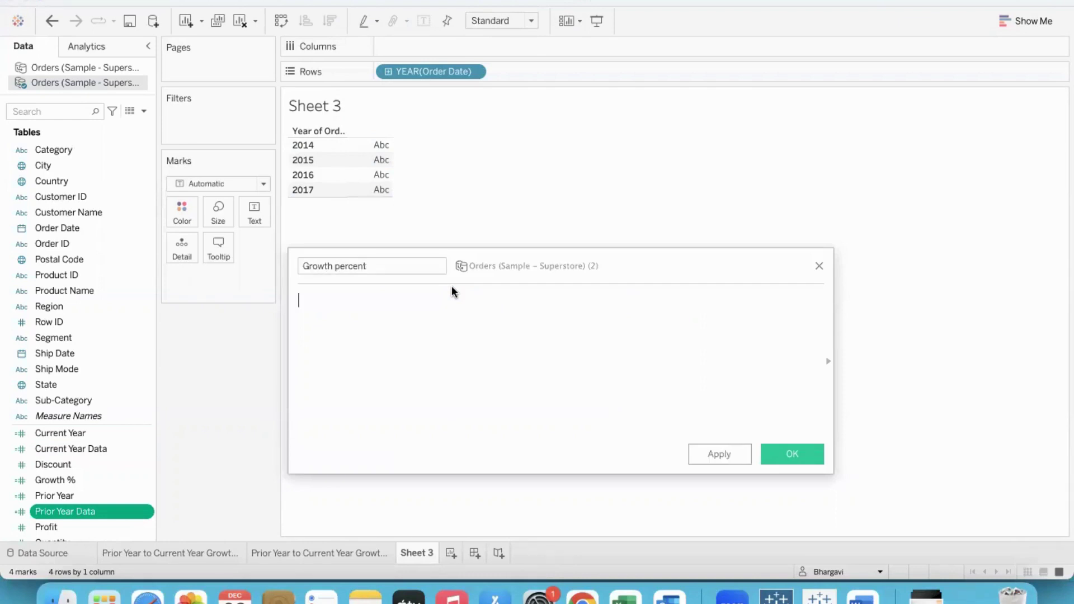
Enter the formula SUM(Current Year Data) - SUM(Prior Year Data).
text(sum)
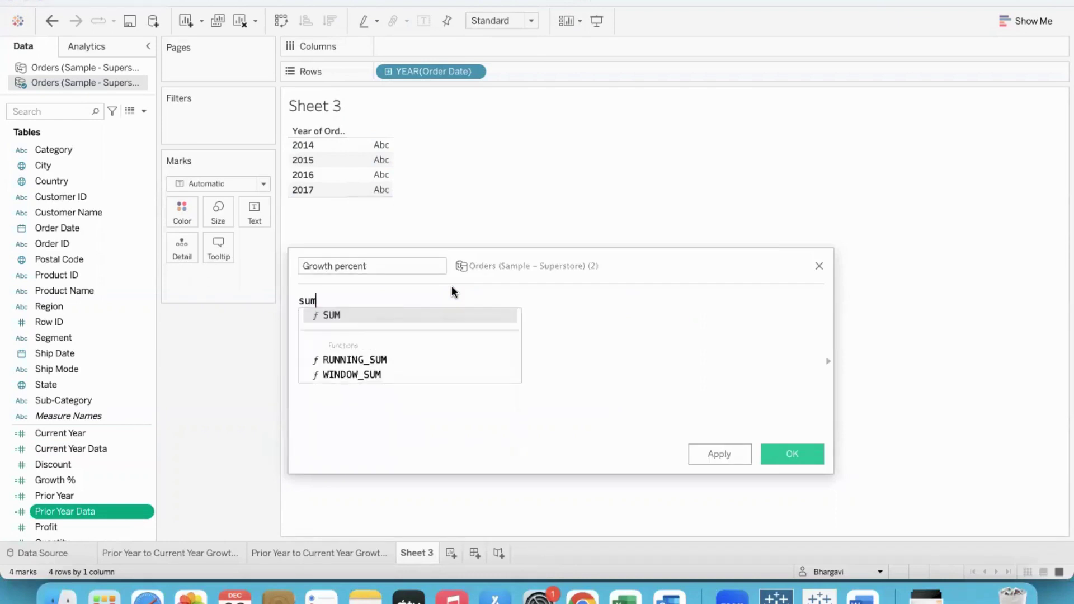
key(Return)
text(cu)
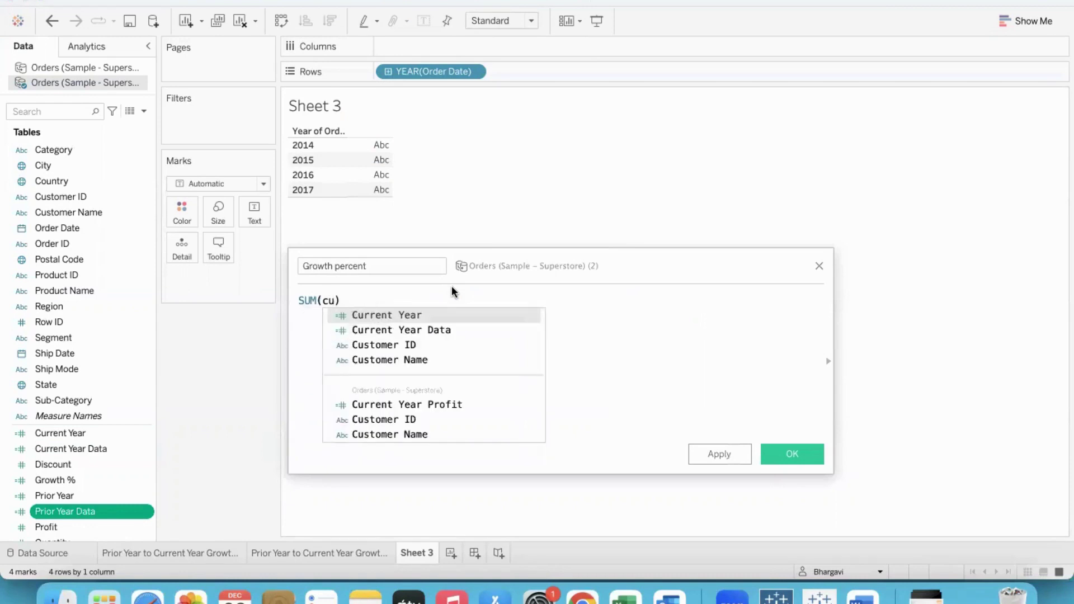
key(Down)
key(Return)
key(Right)
text(- sum)
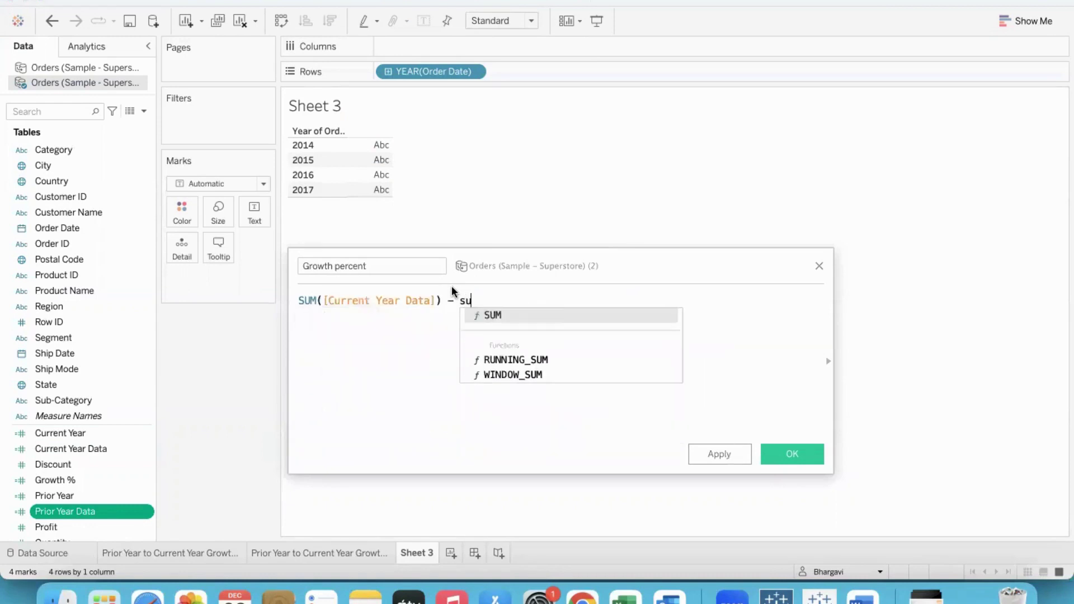
key(Return)
text(pri)
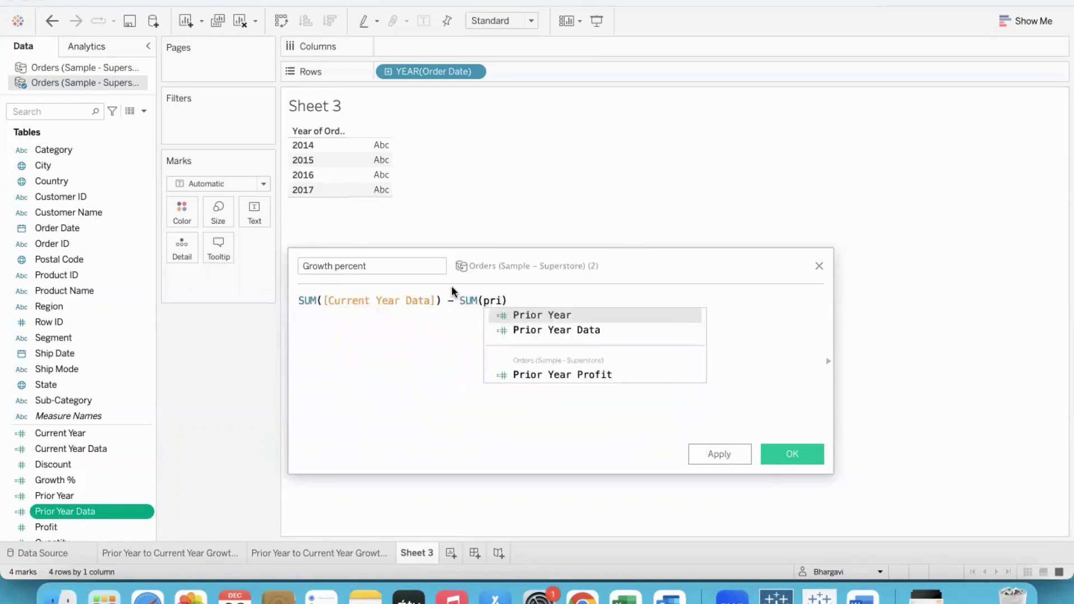
key(Down)
key(Return)
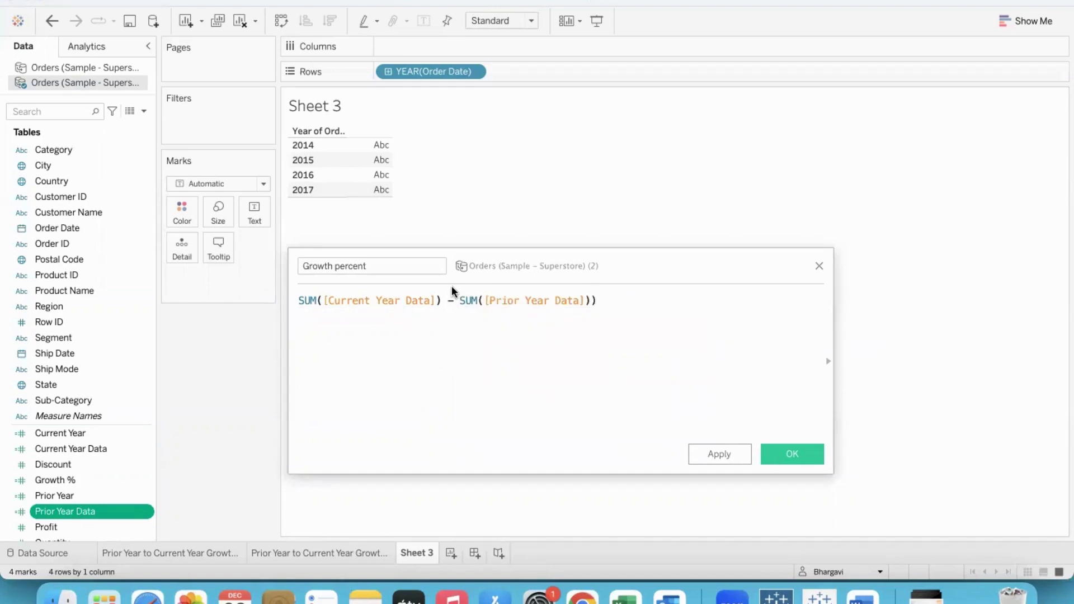
Wrap the difference in parentheses, divide by SUM(Prior Year Data), and save the field.
click(301, 300)
text(()
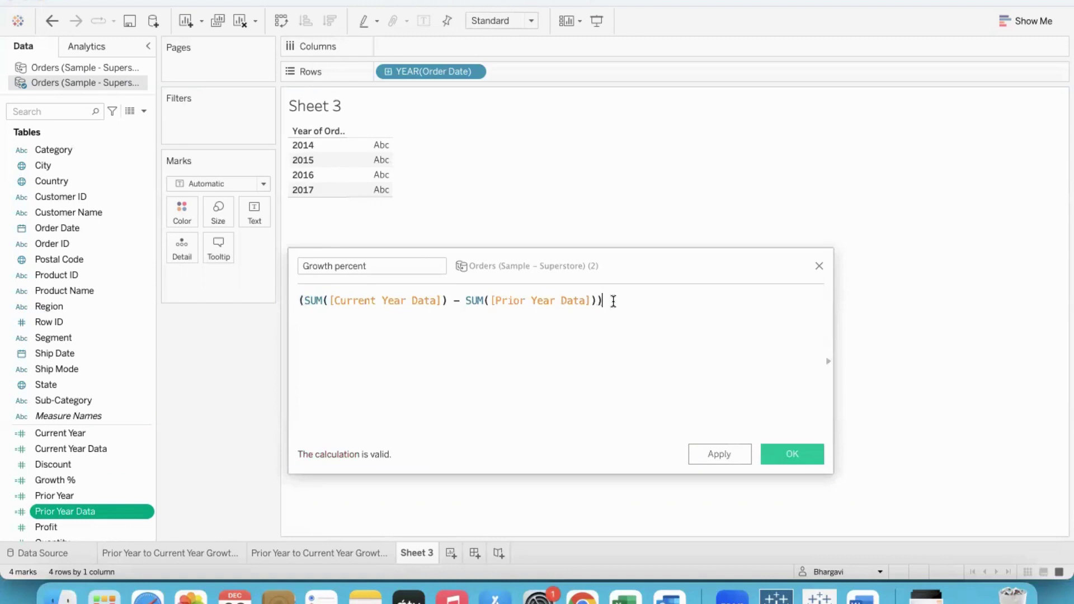
text(/su)
key(Return)
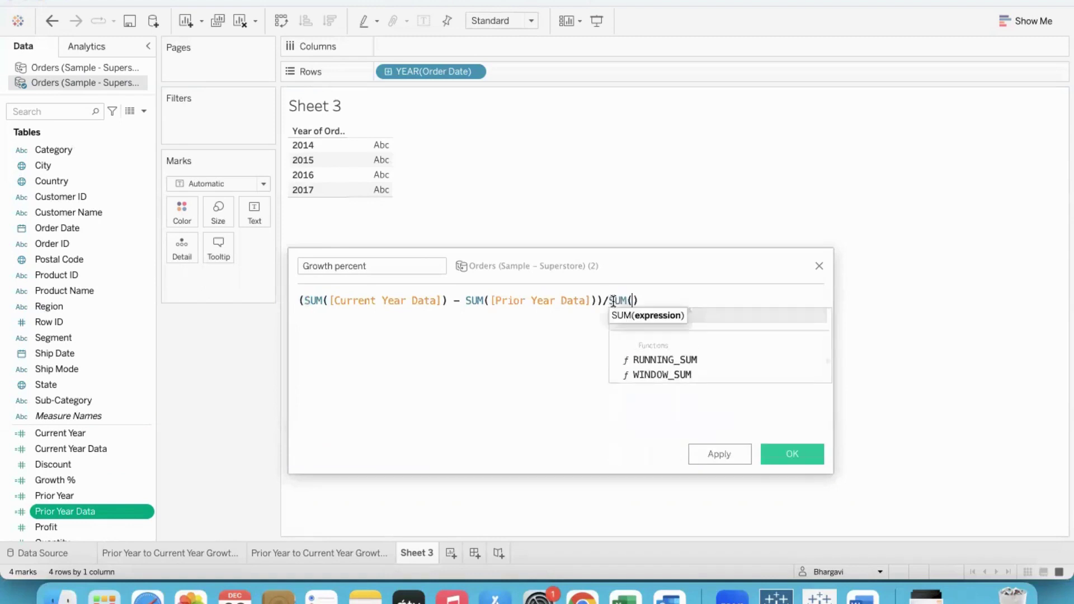
text(pri)
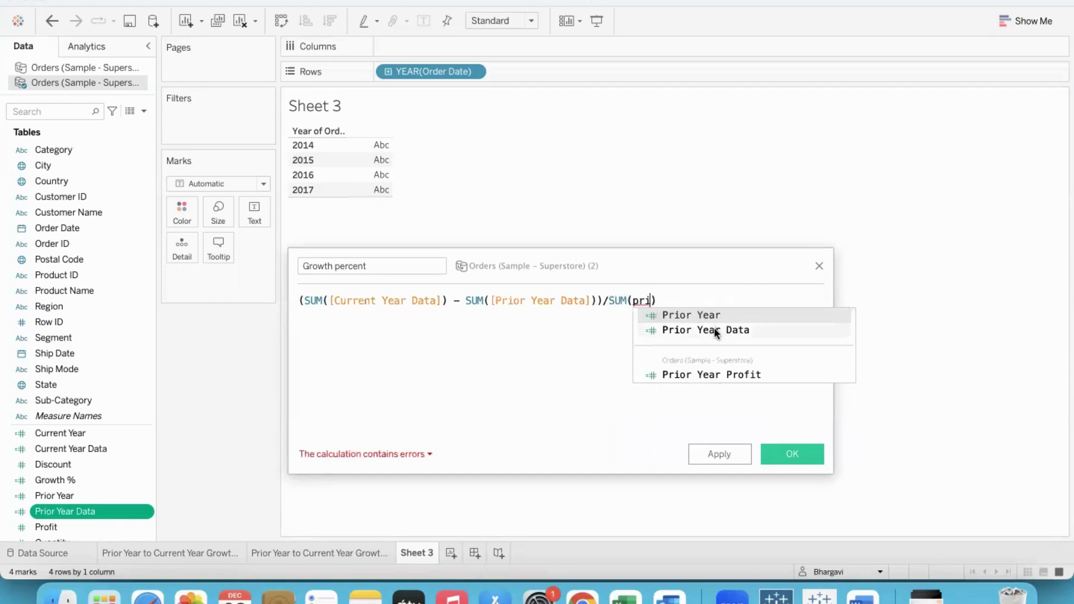
click(714, 329)
click(791, 456)
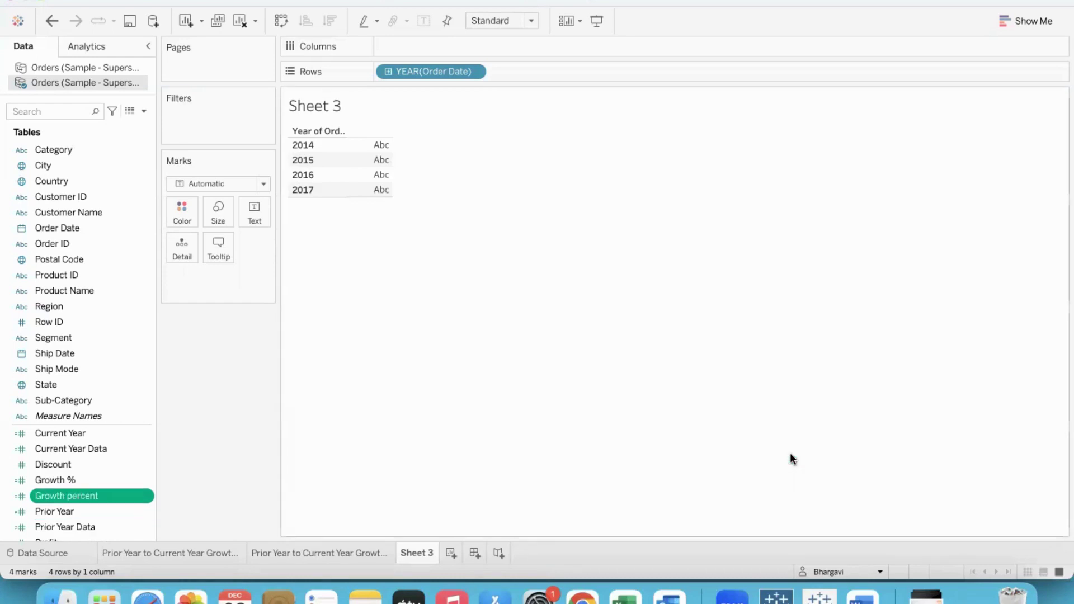
Clear Sheet 3 and list Prior Year Data (81,795), Current Year Data (93,439), then Growth percent.
click(241, 22)
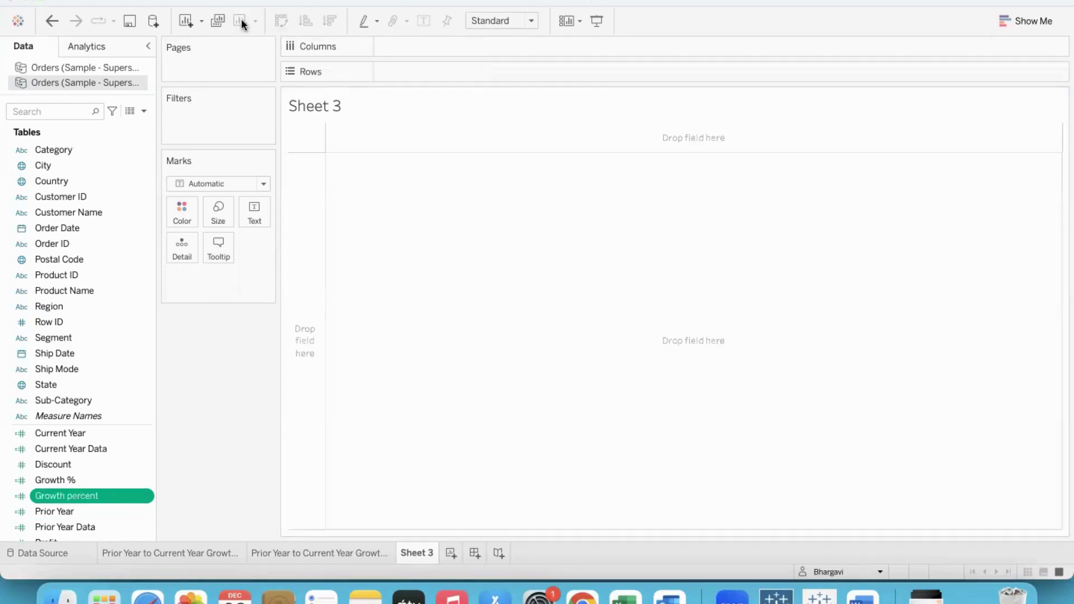
drag(81, 447, 254, 211)
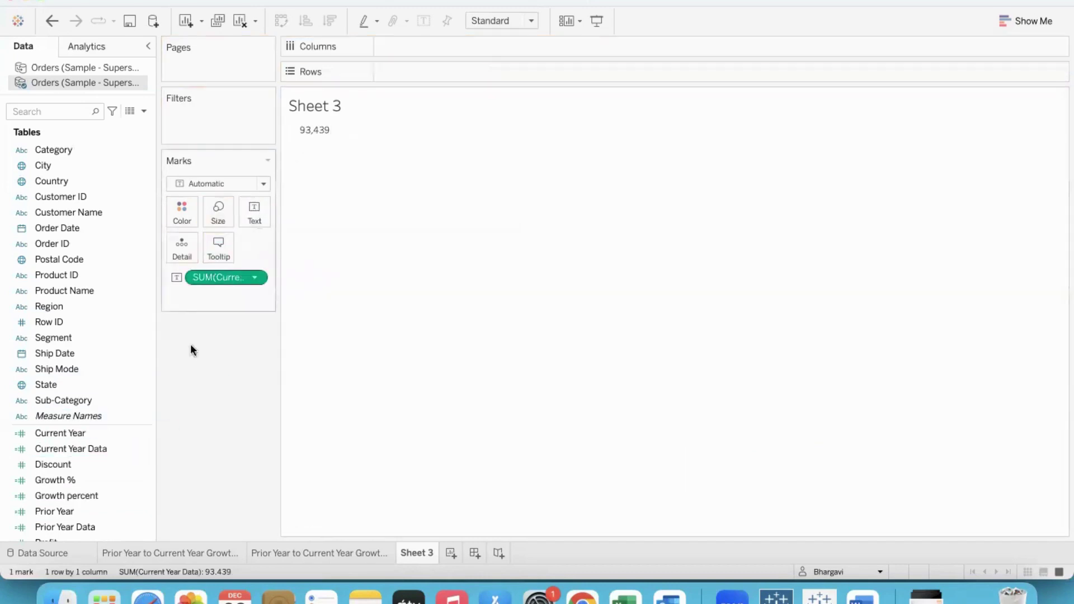
drag(77, 523, 311, 125)
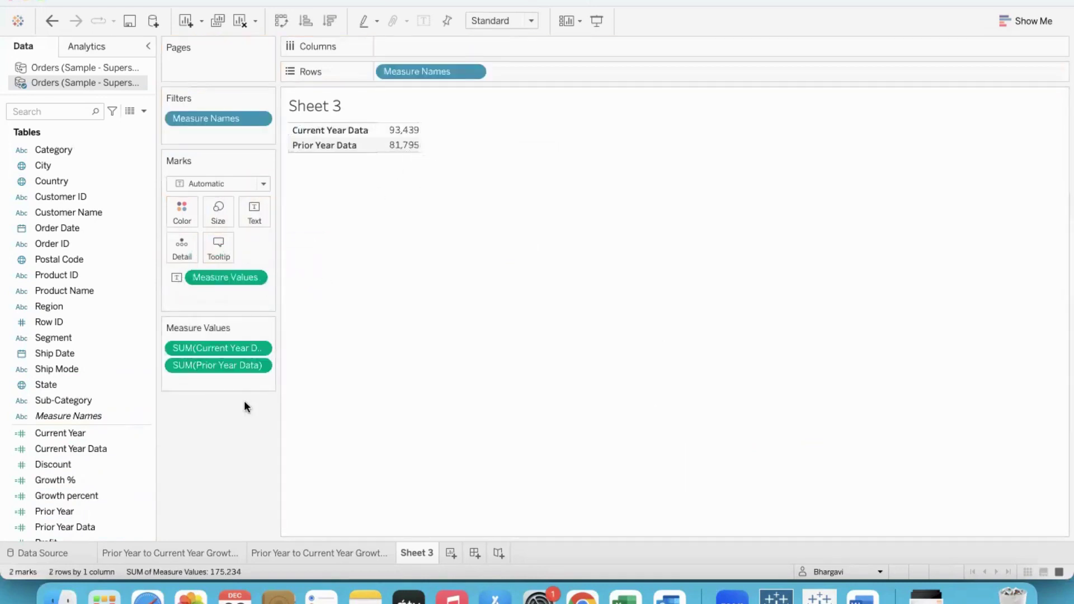
mouse_move(219, 346)
mouse_down()
mouse_move(195, 361)
mouse_move(220, 378)
mouse_up()
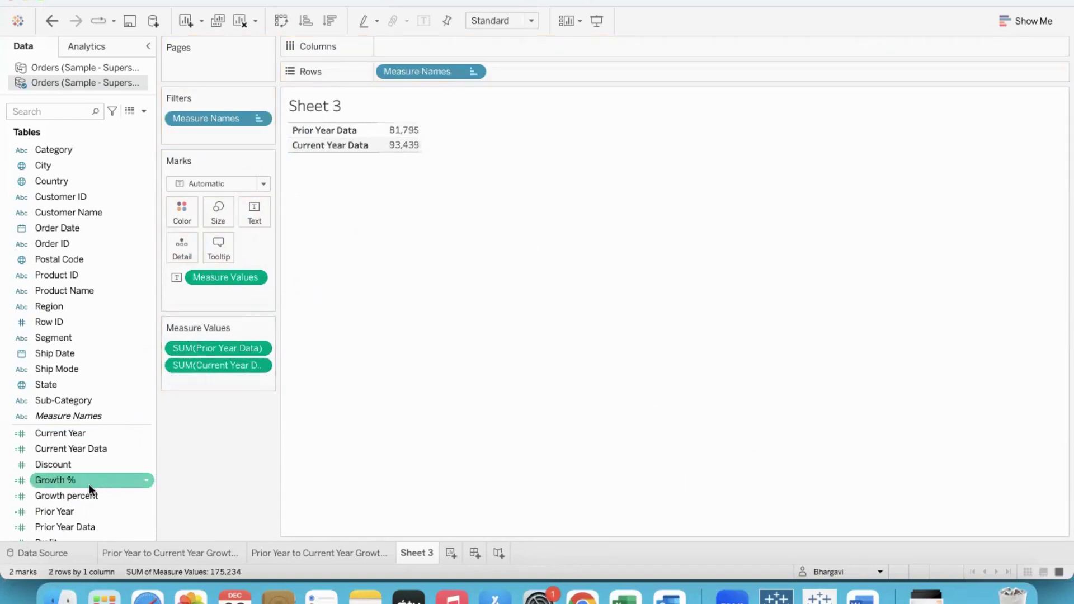
drag(69, 497, 397, 145)
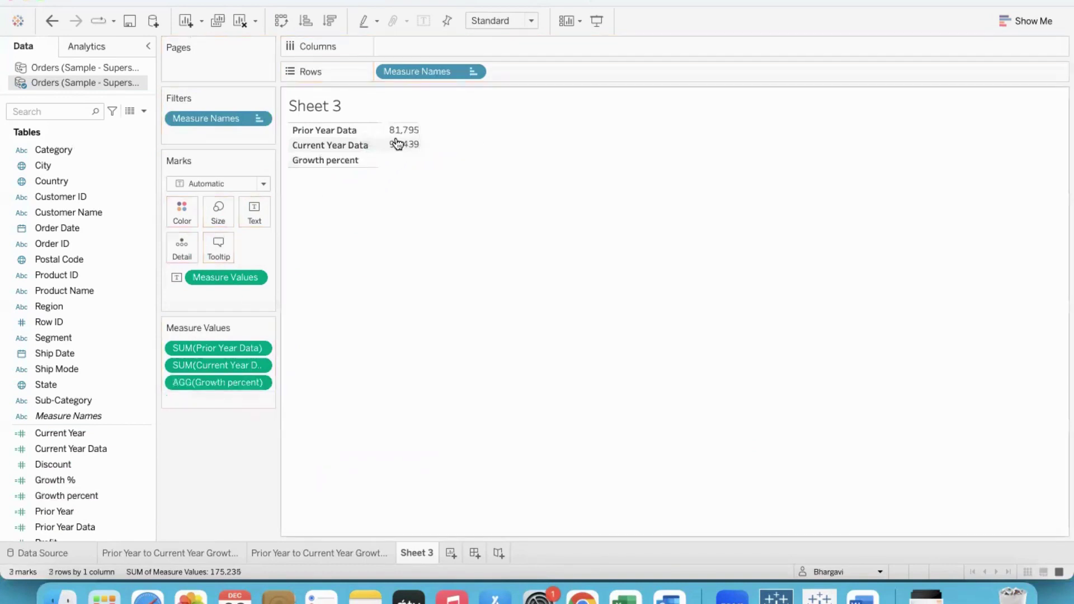
Format the AGG(Growth percent) field as Percentage so it reads 14.24%, then add Sheet 4.
right_click(403, 161)
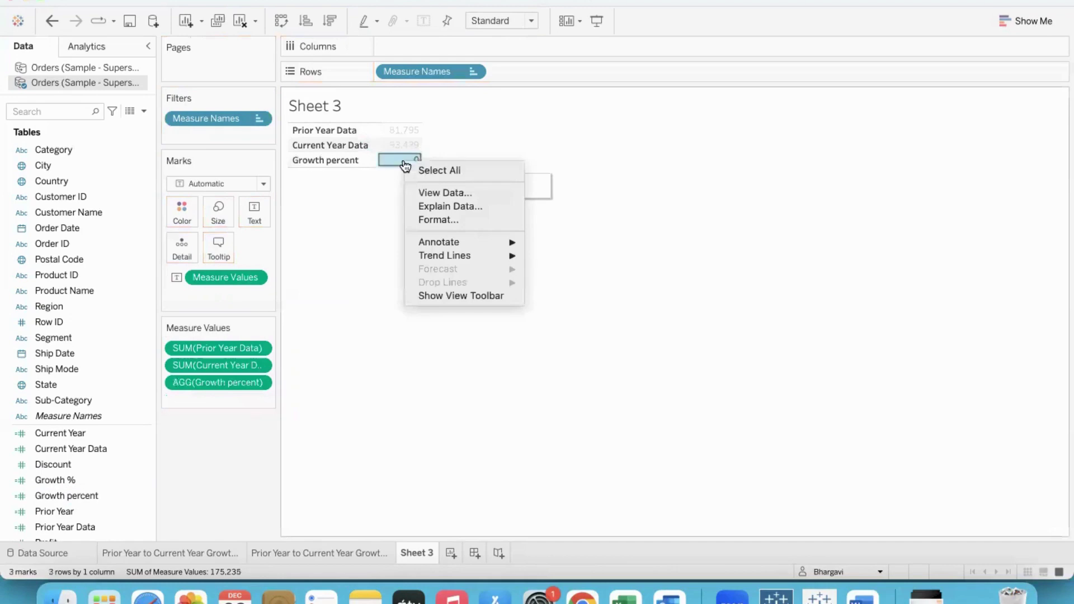
click(441, 218)
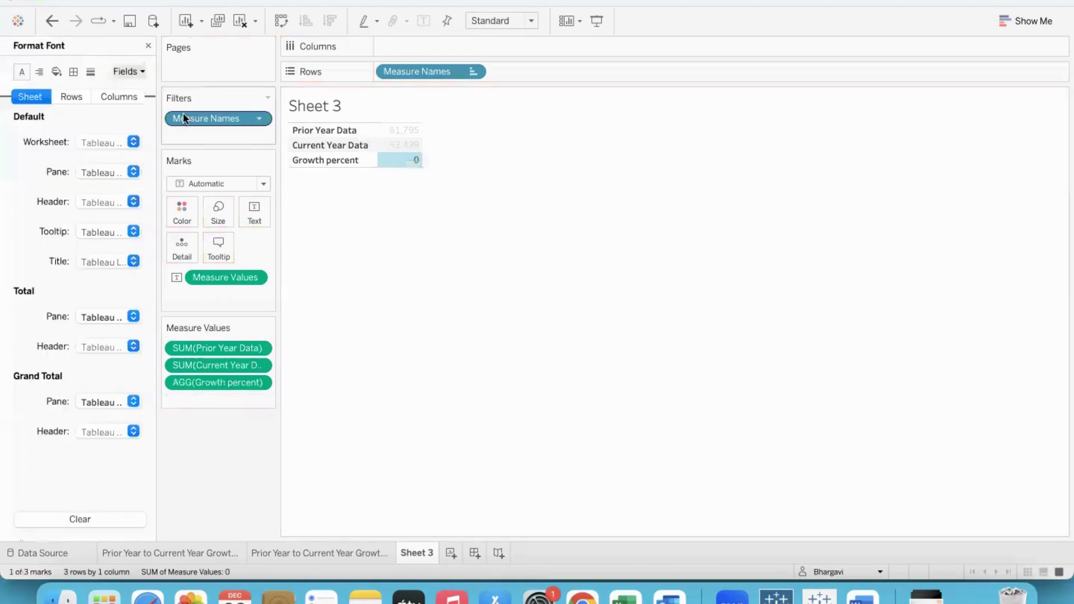
click(143, 72)
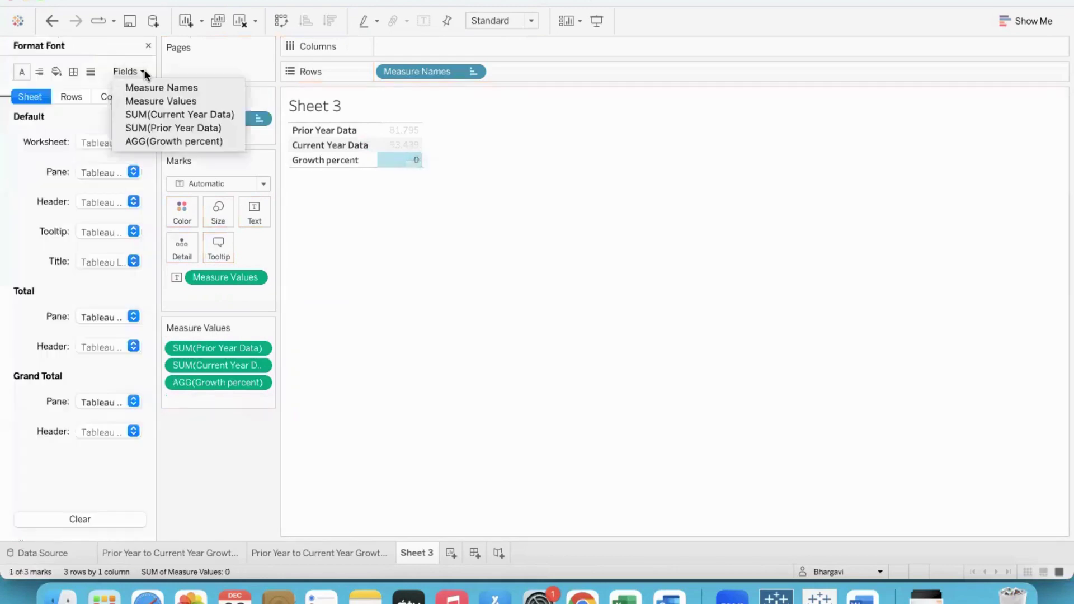
click(152, 140)
click(134, 142)
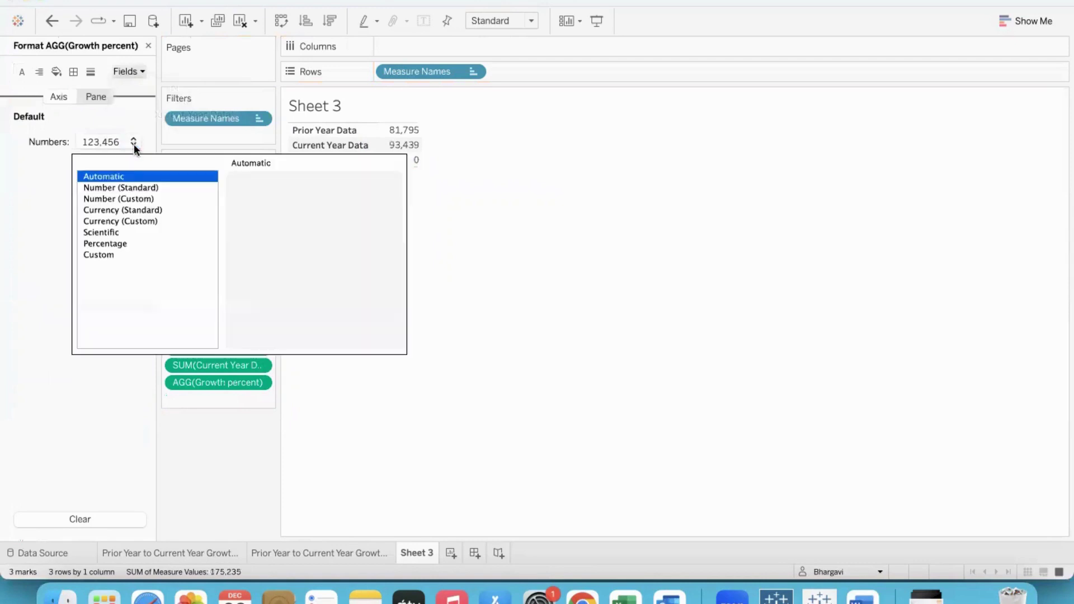
click(119, 245)
click(472, 260)
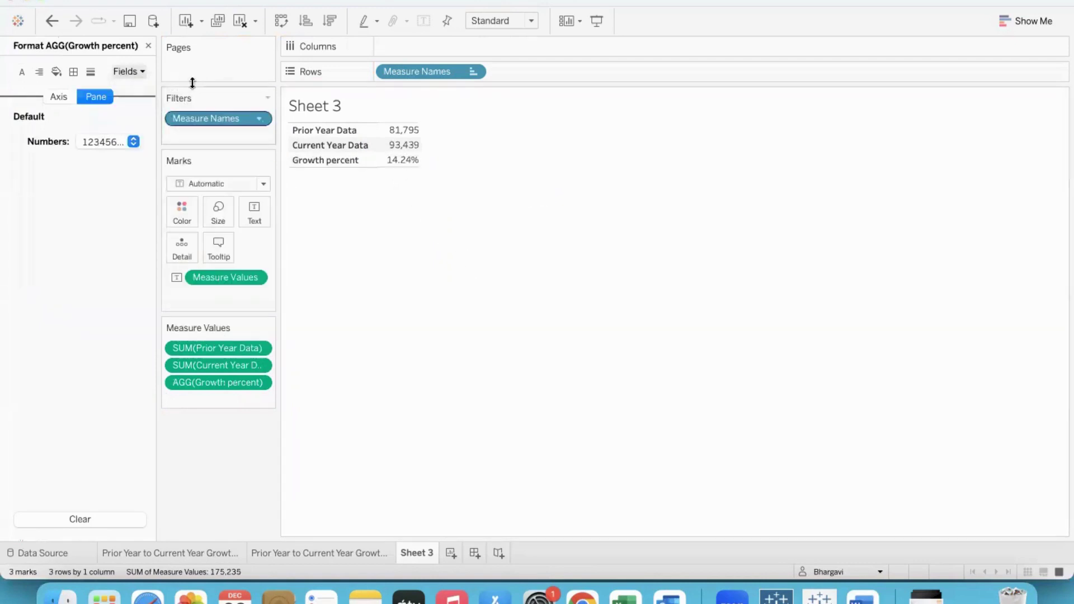
click(148, 47)
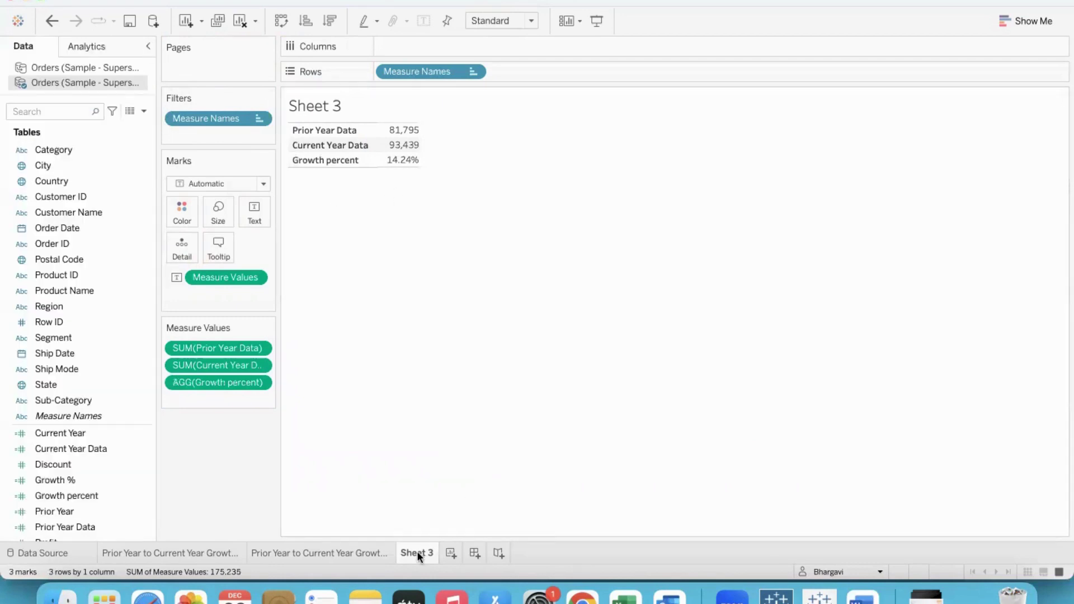
click(450, 553)
Build a Sheet 4 table of total Profit by Order Date year, comparing it with Sheet 3.
drag(92, 226, 446, 71)
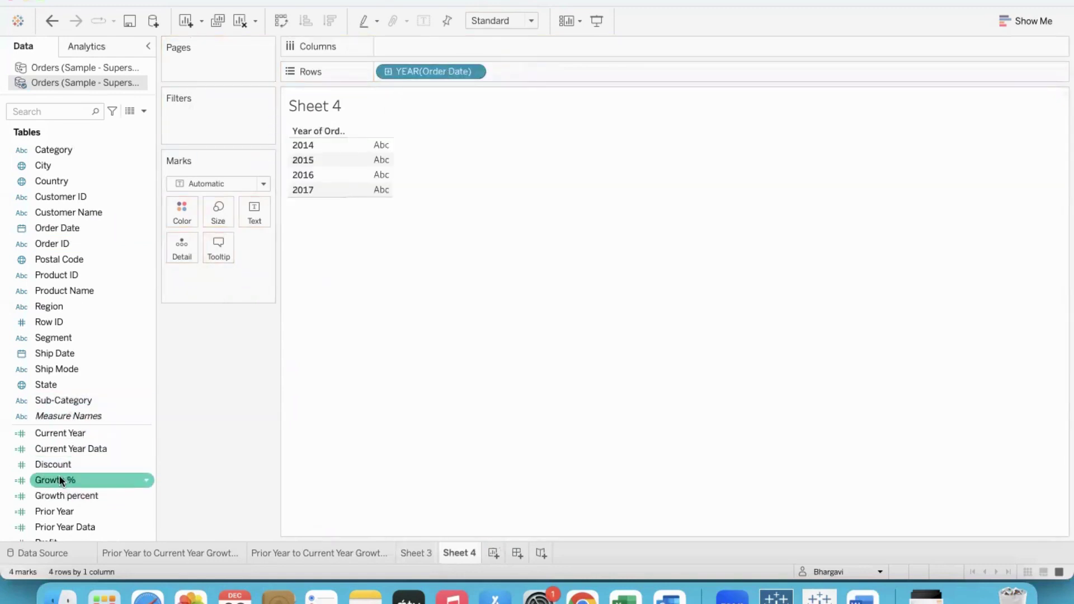
scroll(61, 484, down, 3)
drag(49, 450, 254, 211)
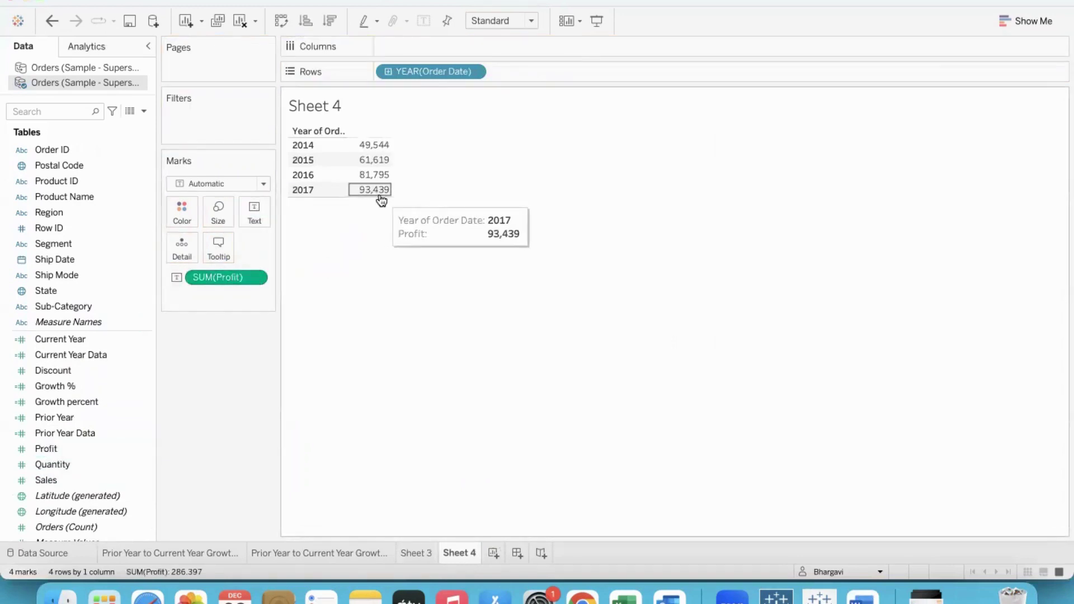
click(420, 553)
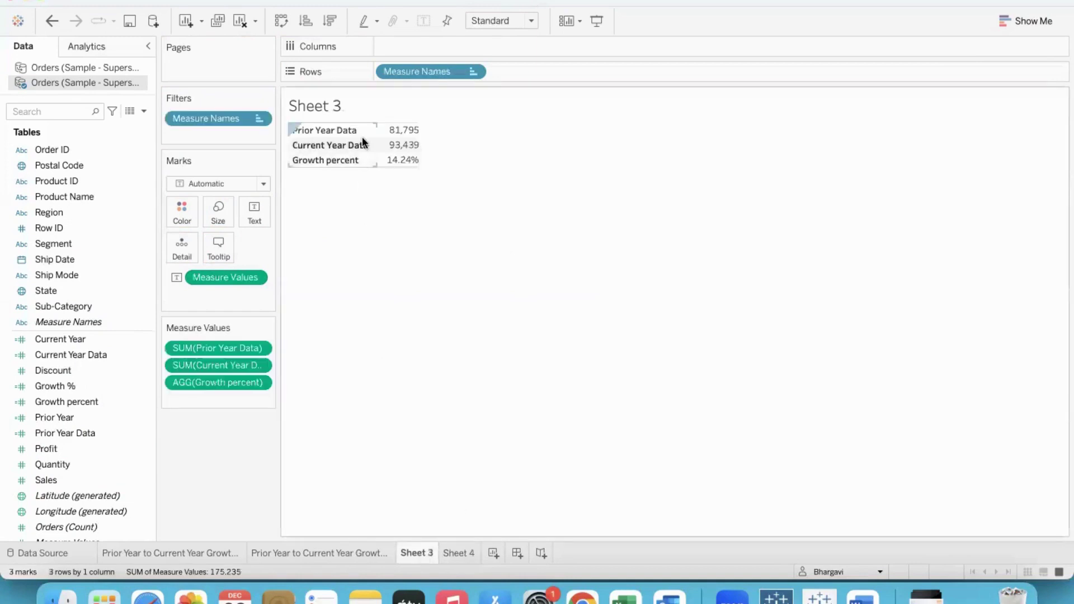
click(457, 552)
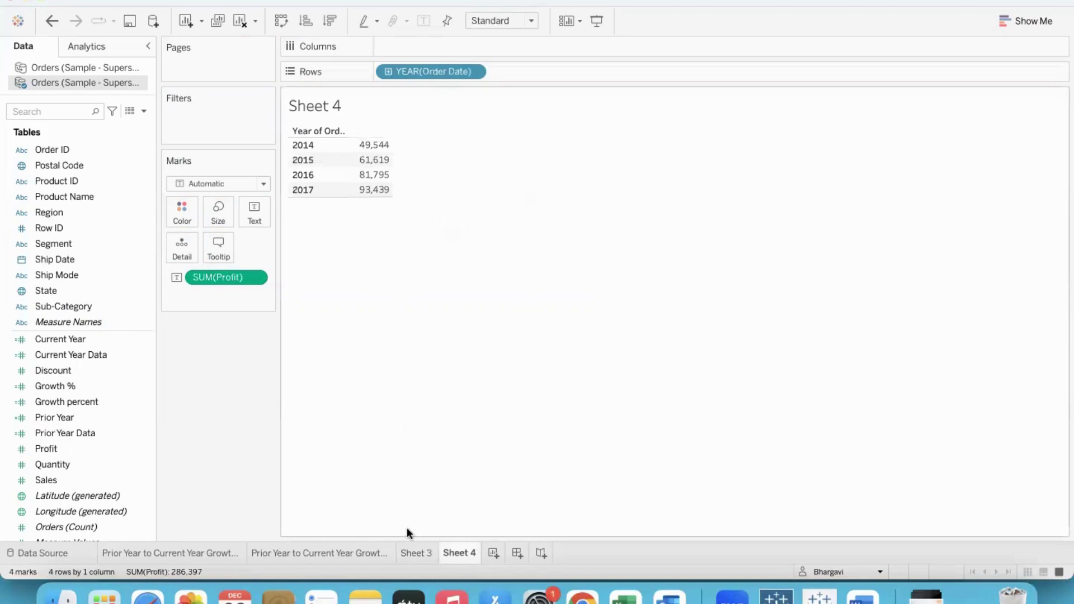
click(412, 552)
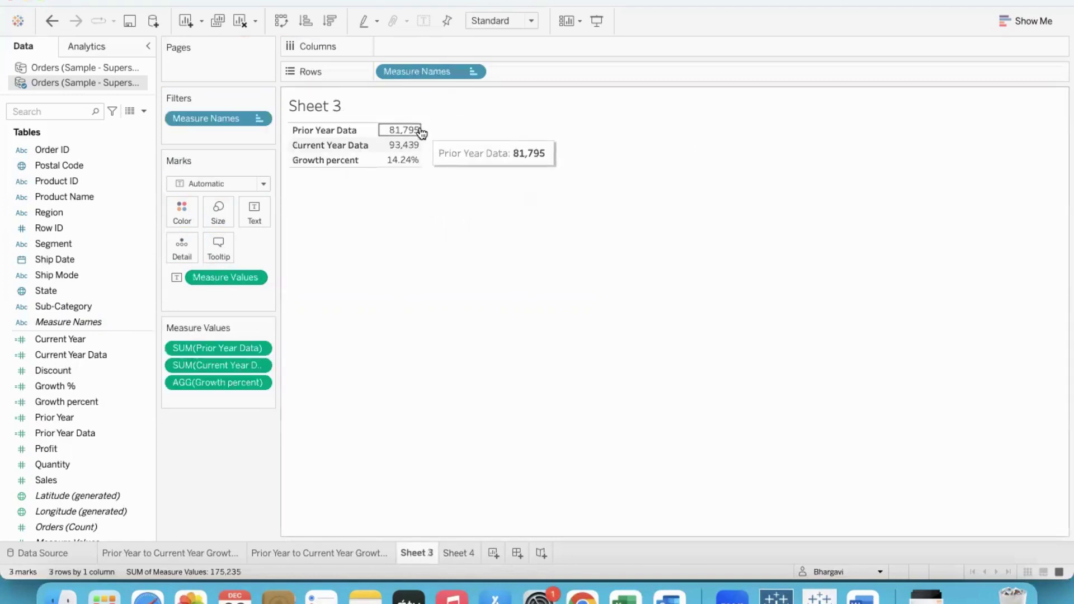
click(464, 553)
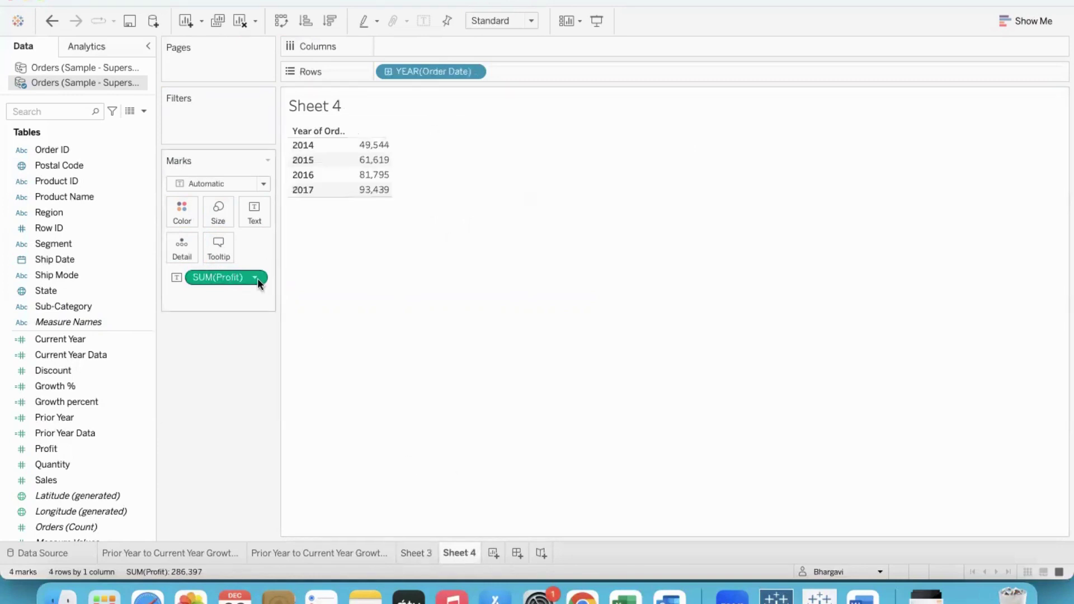
Turn SUM(Profit) into Year Over Year Growth and check 2017's 14.24% against Sheet 3.
click(256, 277)
mouse_move(283, 509)
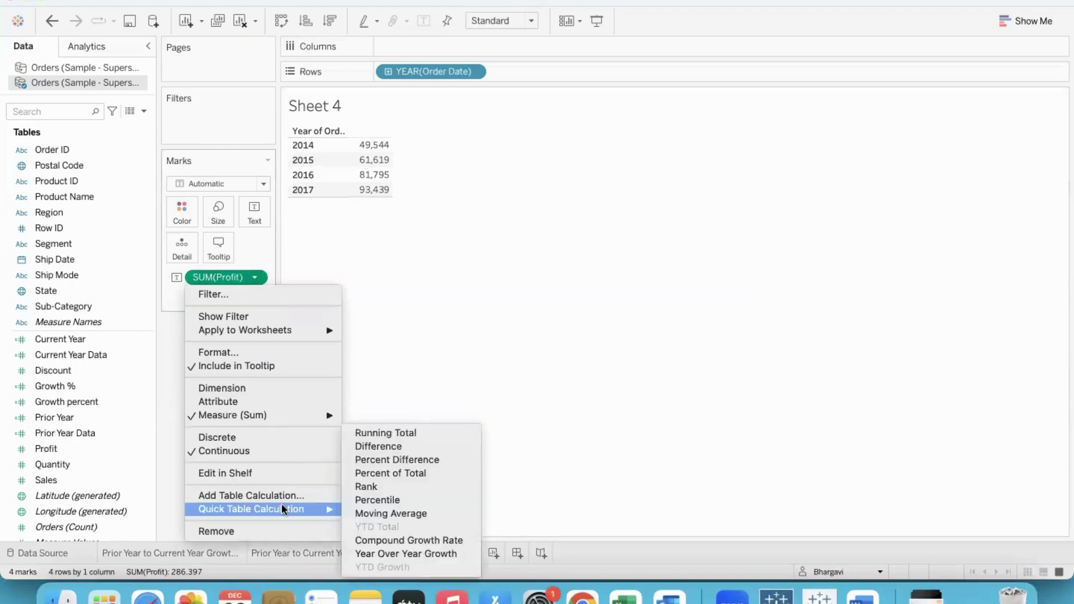
click(398, 552)
mouse_move(367, 196)
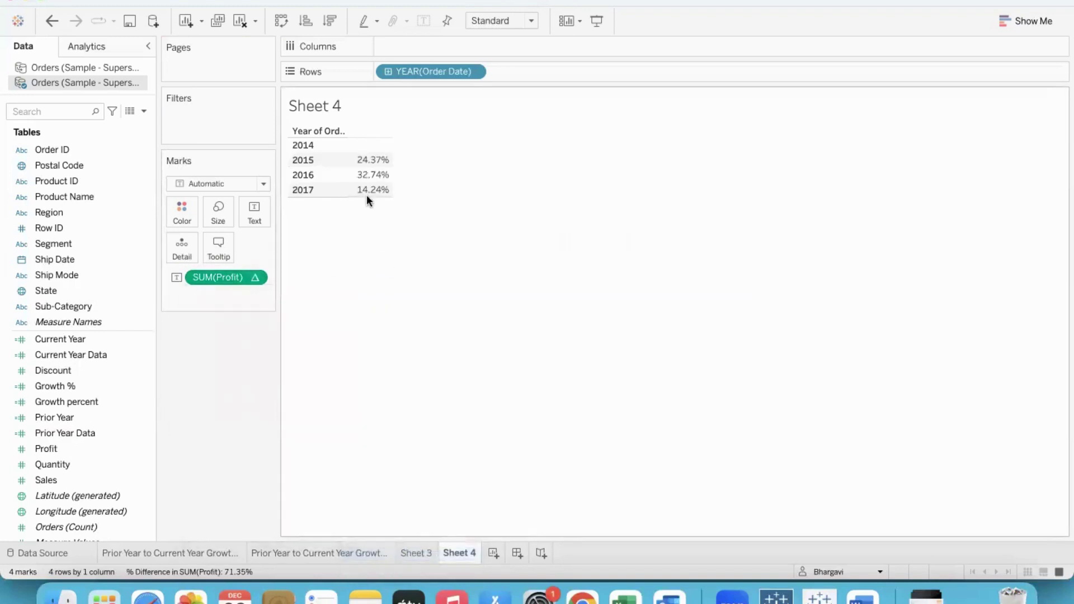
click(422, 554)
mouse_move(420, 163)
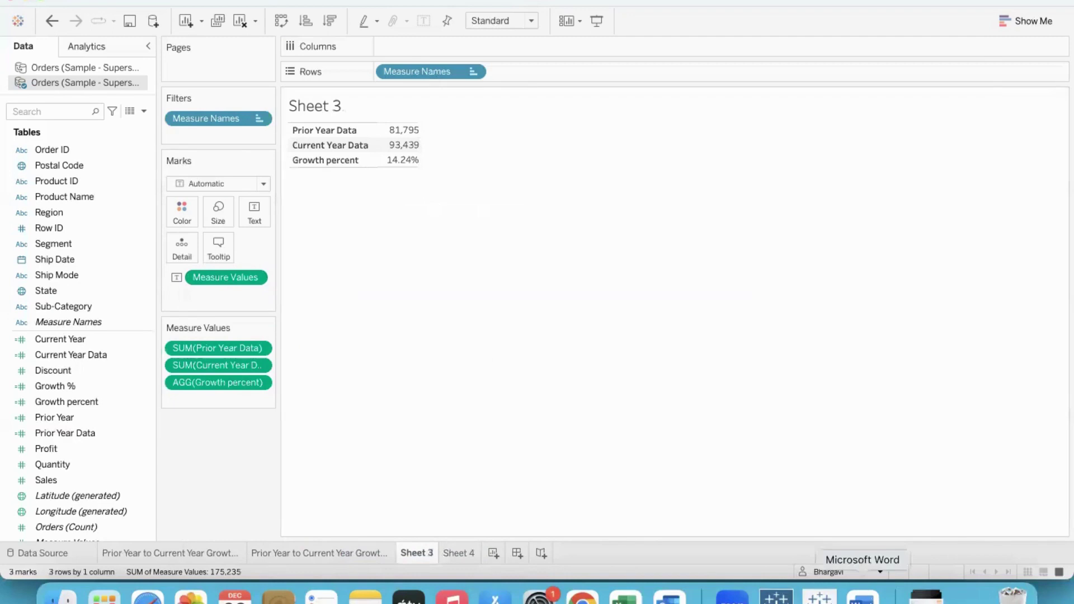
In Word, highlight 'Prior Year to Current Year growth' and '(YOY growth)' in question 1.
click(863, 597)
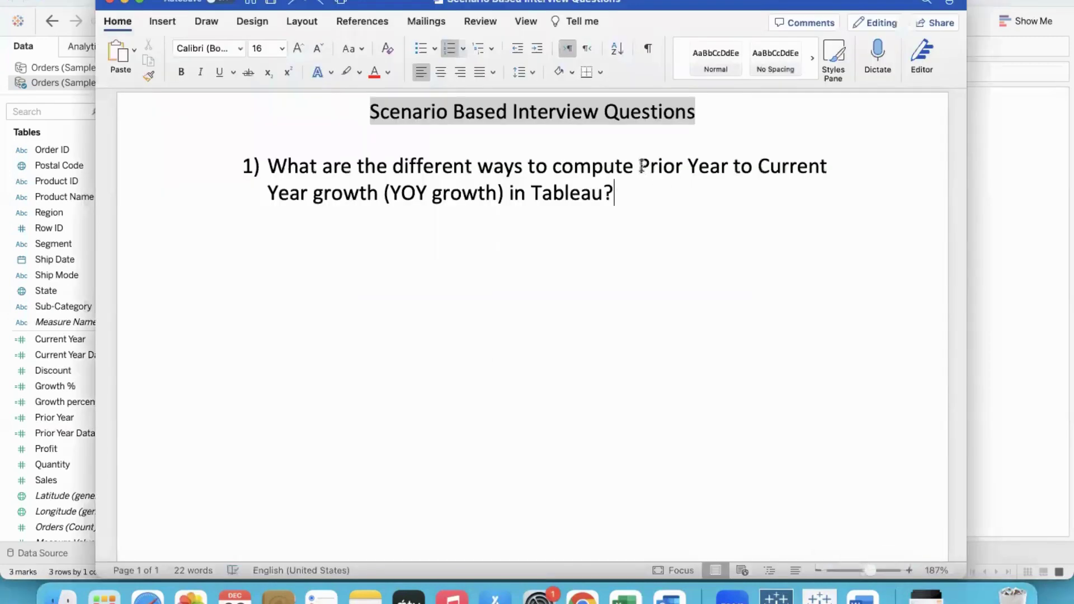
drag(639, 166, 381, 193)
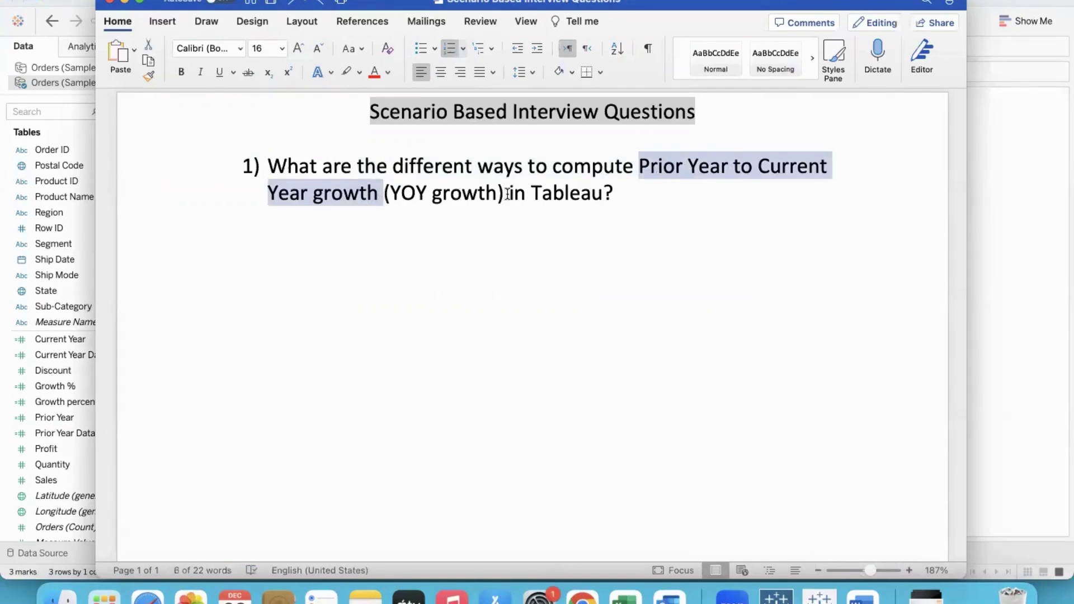
drag(507, 193, 385, 194)
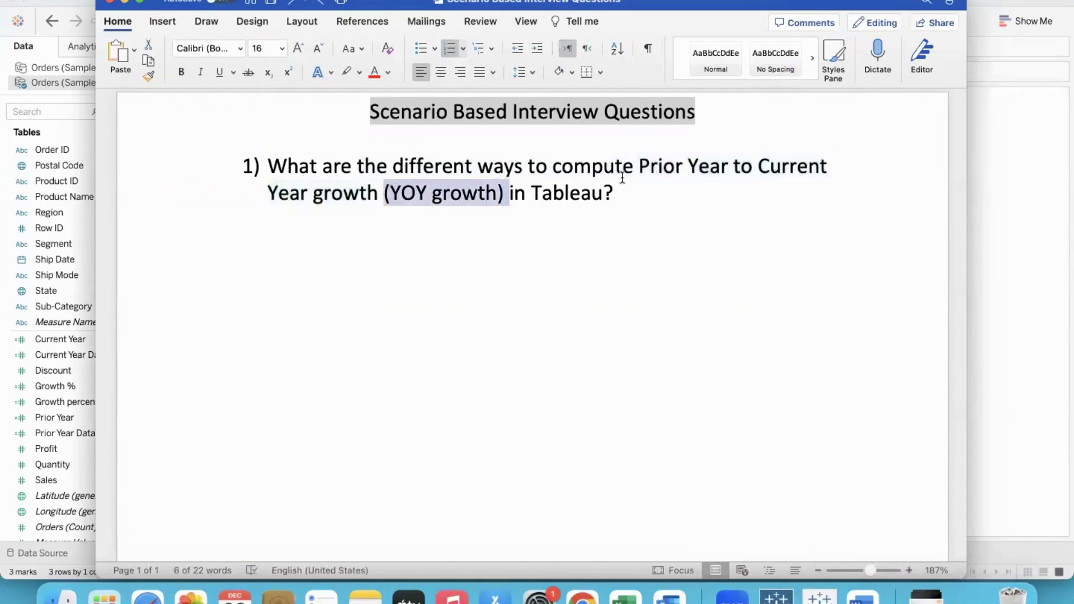
click(622, 183)
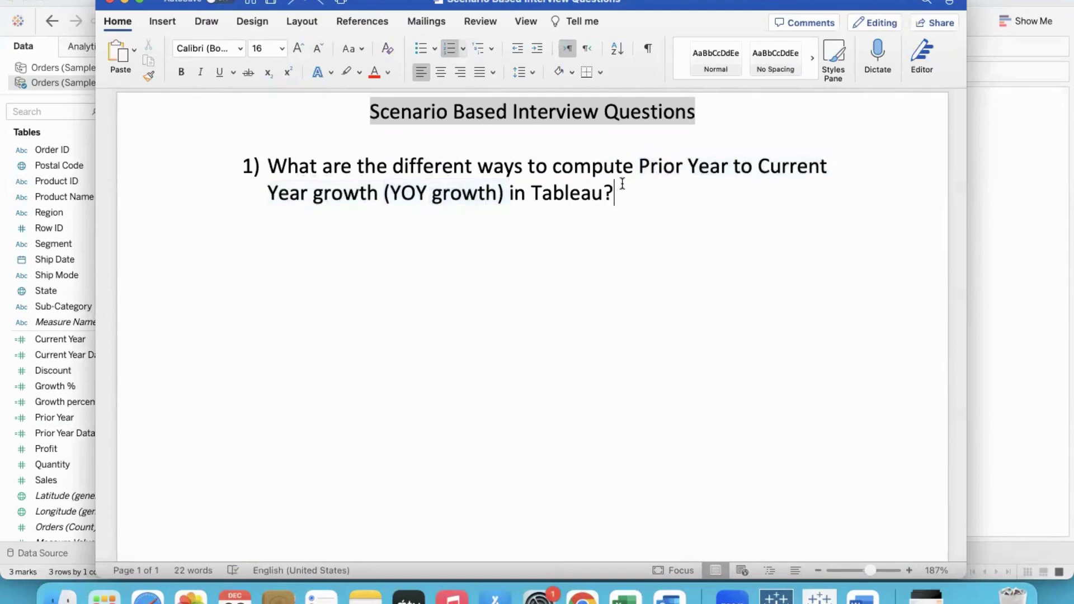